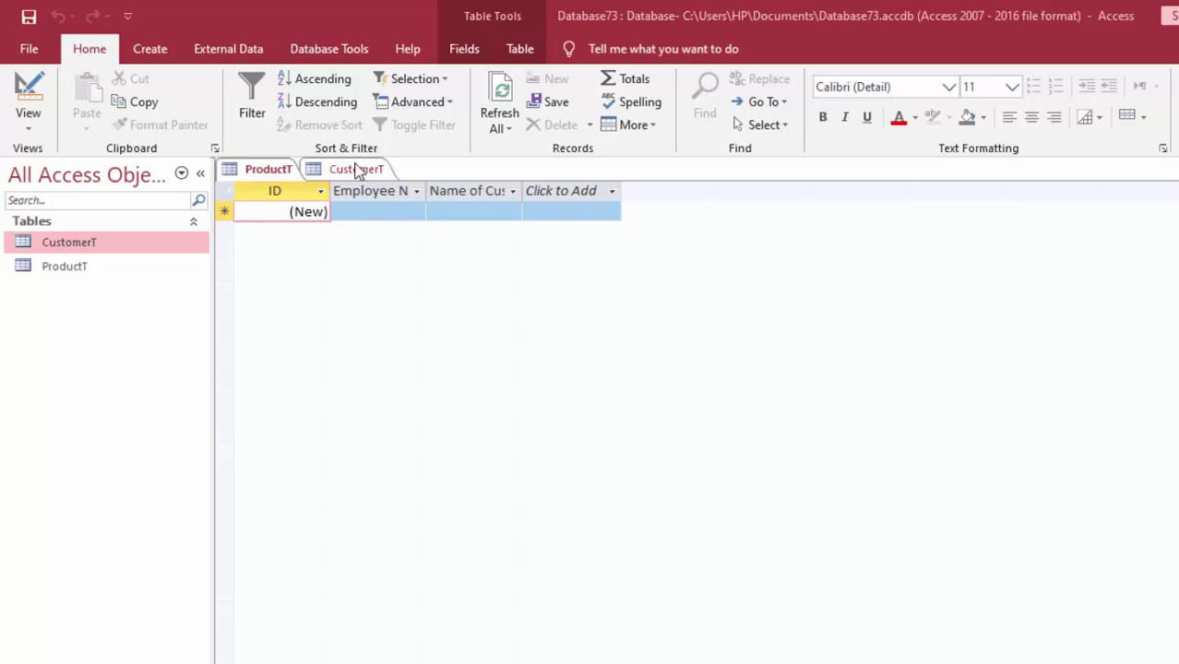
Close the open CustomerT and ProductT tables
{"action": "right_click", "coordinate": [357, 168]}
{"action": "left_click", "coordinate": [392, 195]}
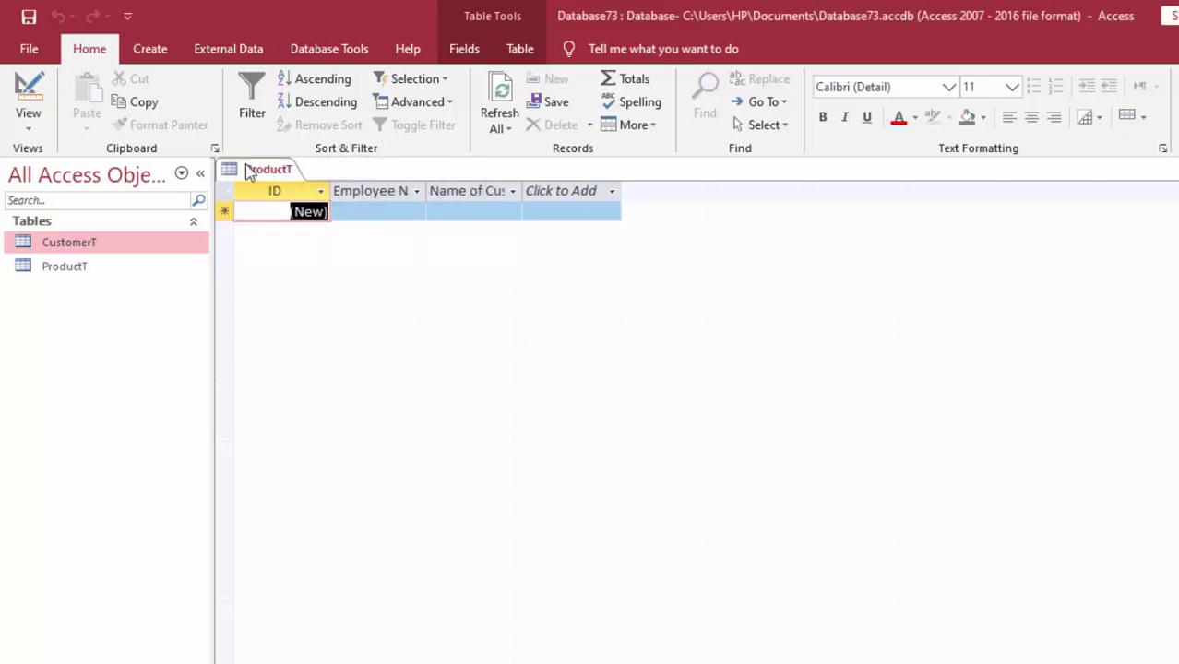
{"action": "right_click", "coordinate": [245, 167]}
{"action": "left_click", "coordinate": [284, 200]}
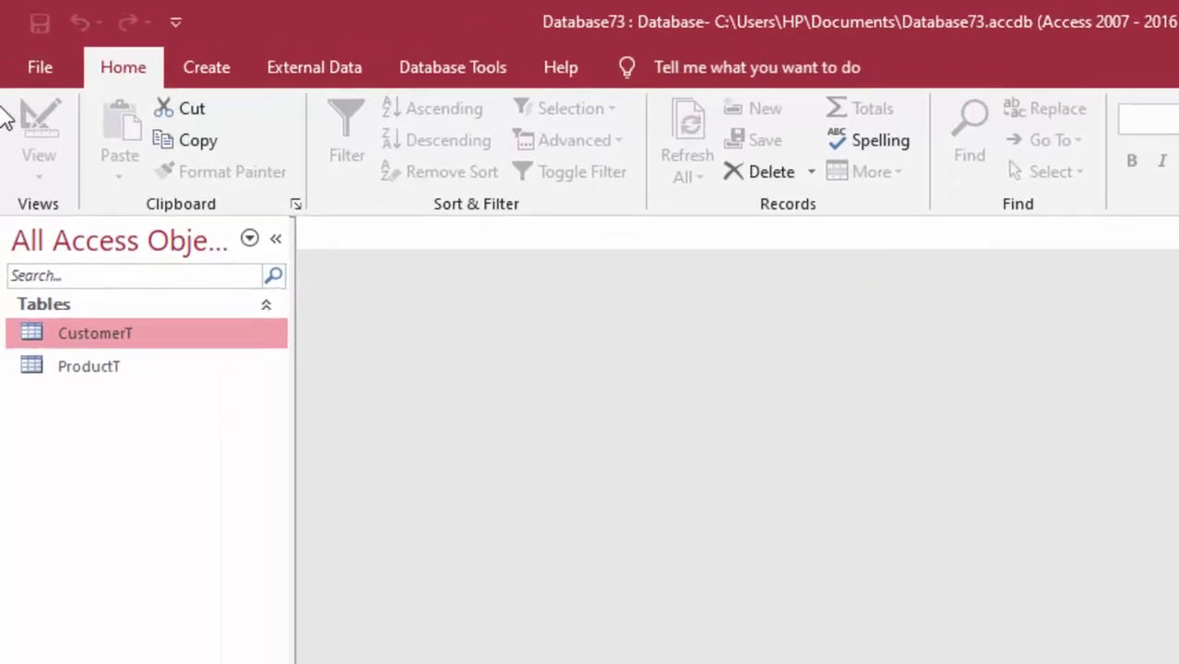
Reopen CustomerT and switch it to Design View showing Employee Id and Employee Name
{"action": "left_click", "coordinate": [31, 50]}
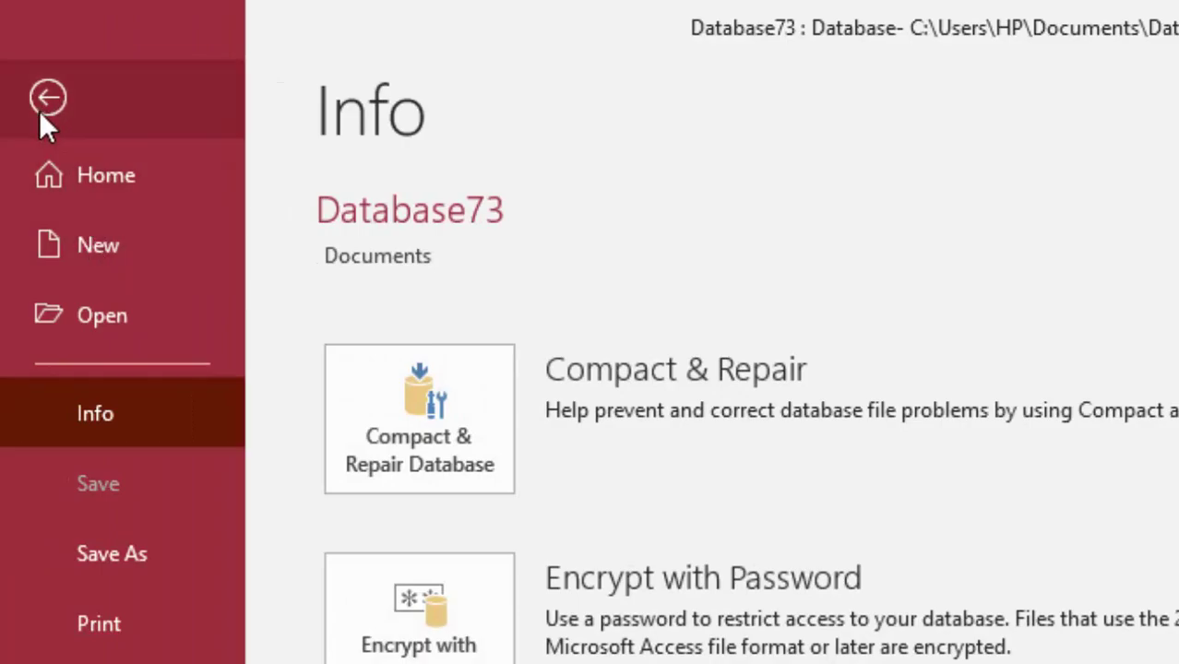
{"action": "left_click", "coordinate": [42, 103]}
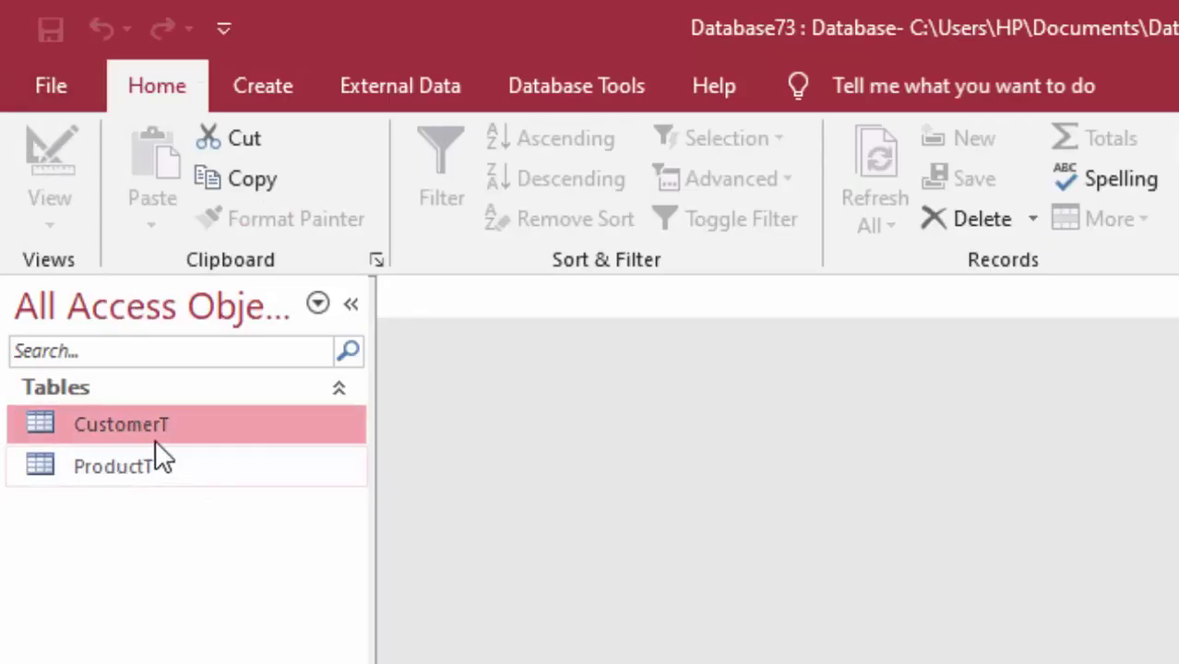
{"action": "double_click", "coordinate": [97, 421]}
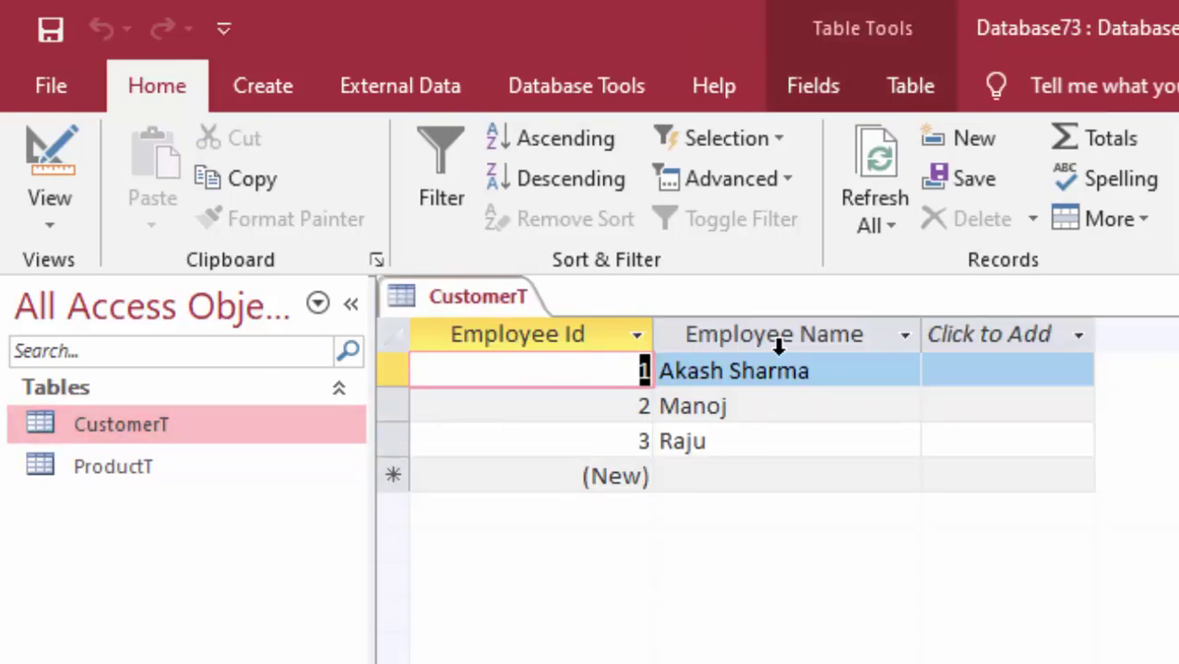
{"action": "right_click", "coordinate": [275, 430]}
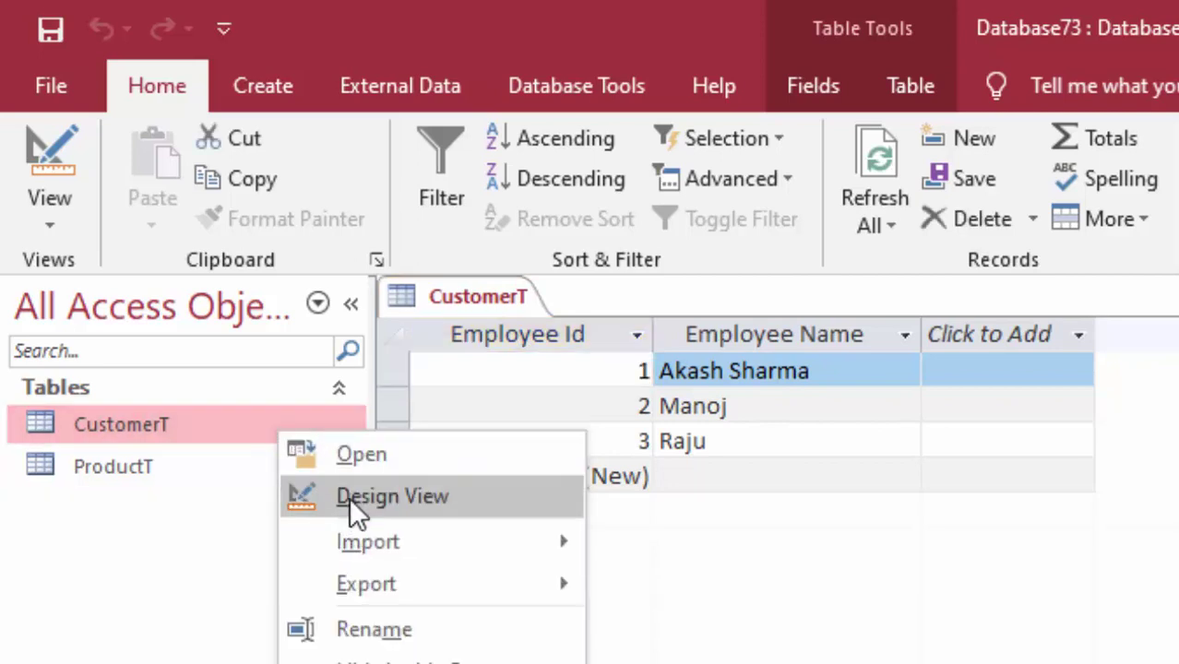
{"action": "left_click", "coordinate": [349, 497]}
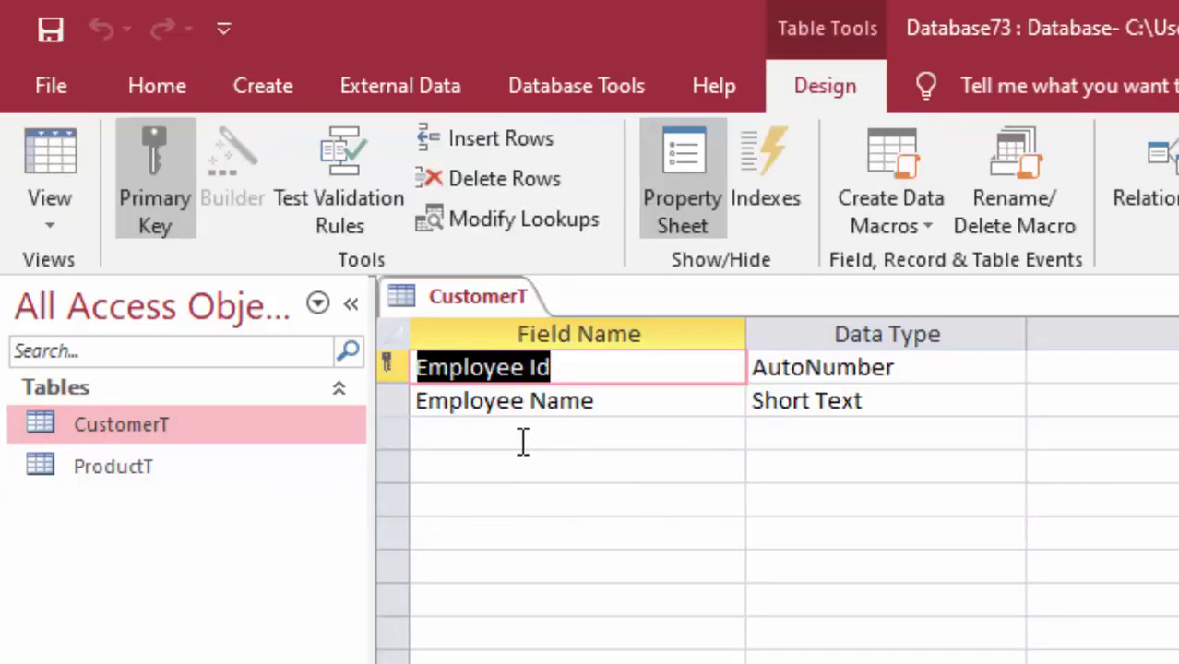
Add a Short Text field 'Name of Customer' to CustomerT, then switch to Datasheet View
{"action": "left_click", "coordinate": [521, 436]}
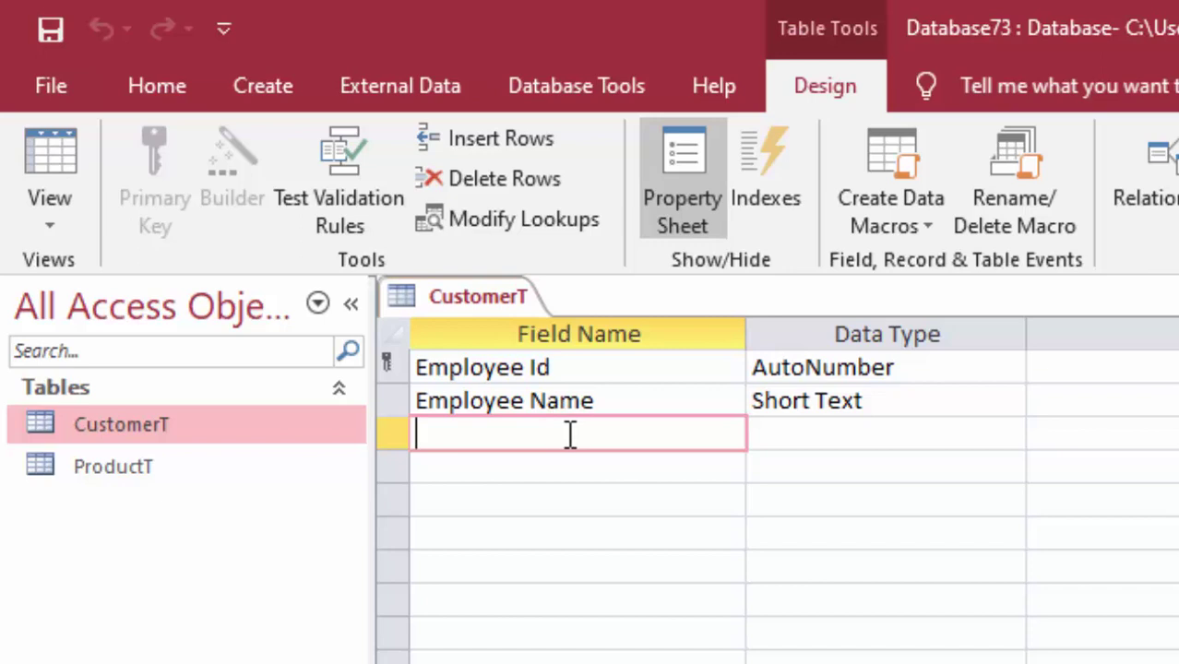
{"action": "type", "text": "Cu"}
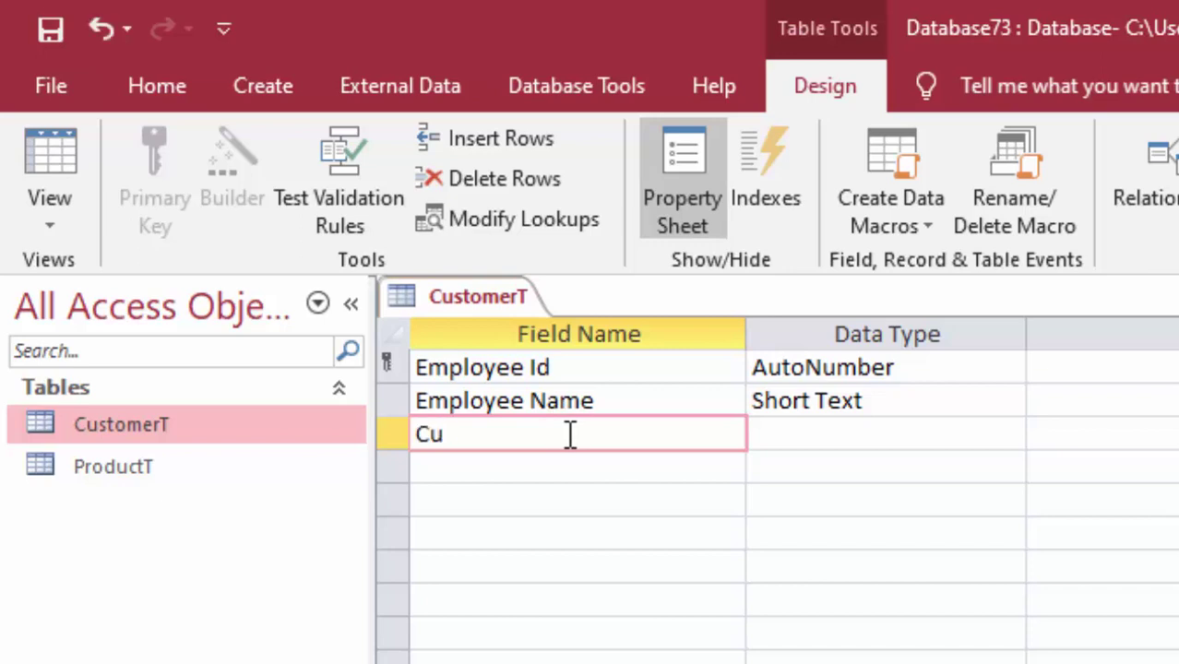
{"action": "type", "text": "stom"}
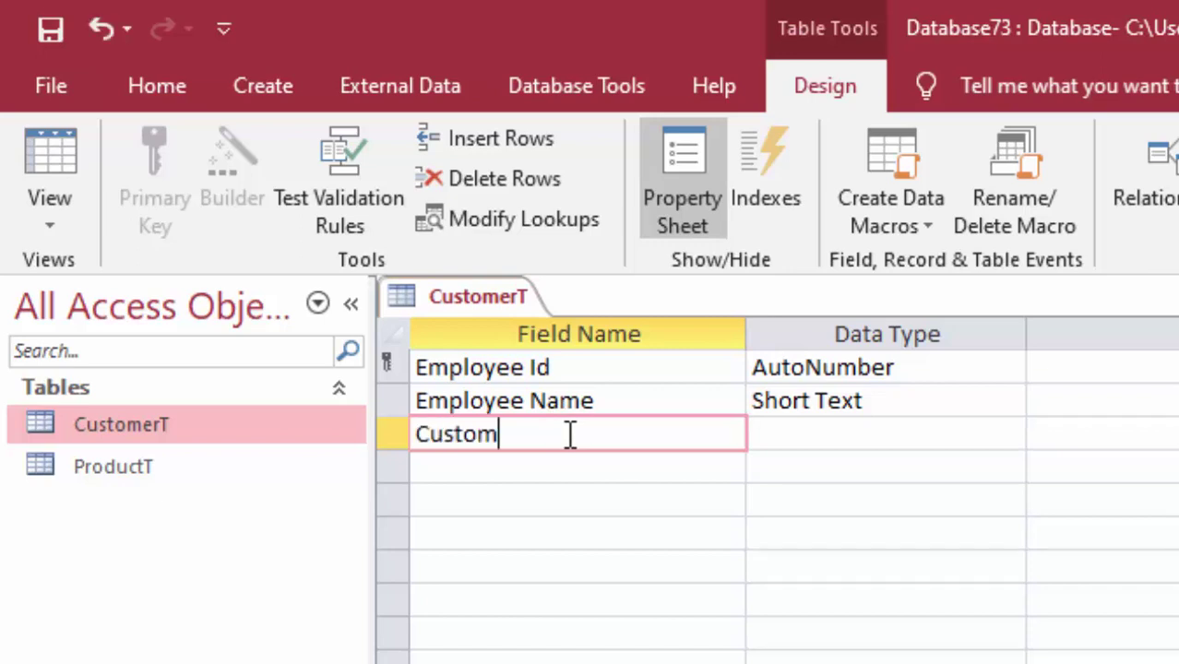
{"action": "type", "text": "ert"}
{"action": "key", "text": "BackSpace"}
{"action": "key", "text": "BackSpace"}
{"action": "key", "text": "BackSpace"}
{"action": "key", "text": "BackSpace"}
{"action": "type", "text": "N"}
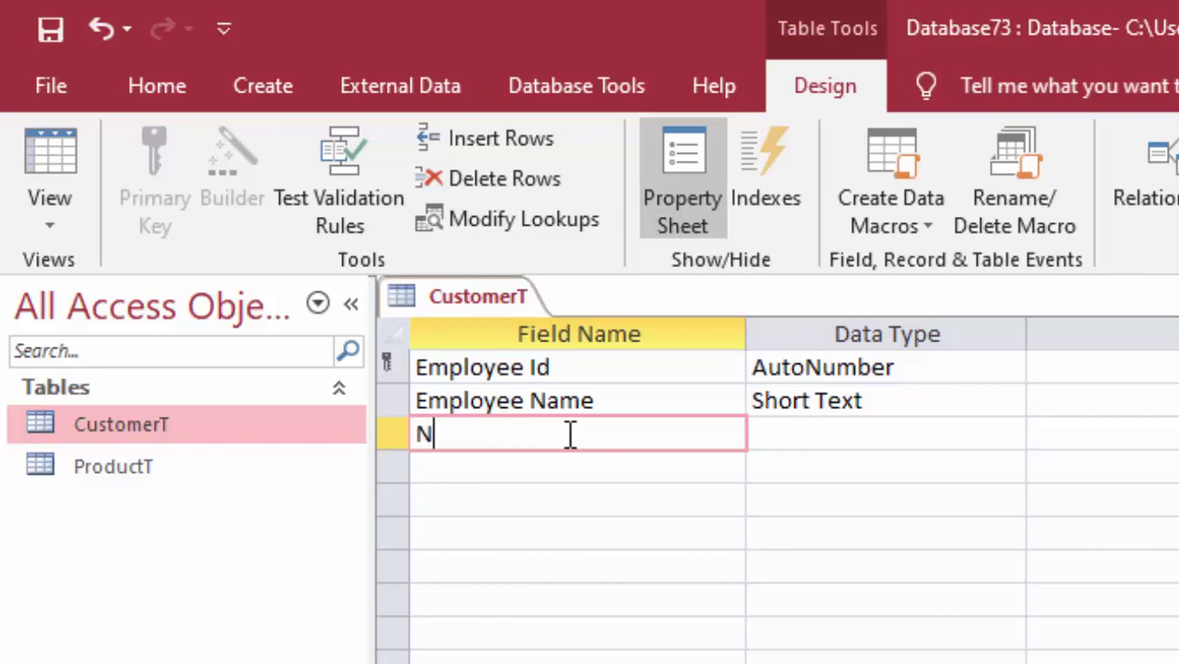
{"action": "type", "text": "ame "}
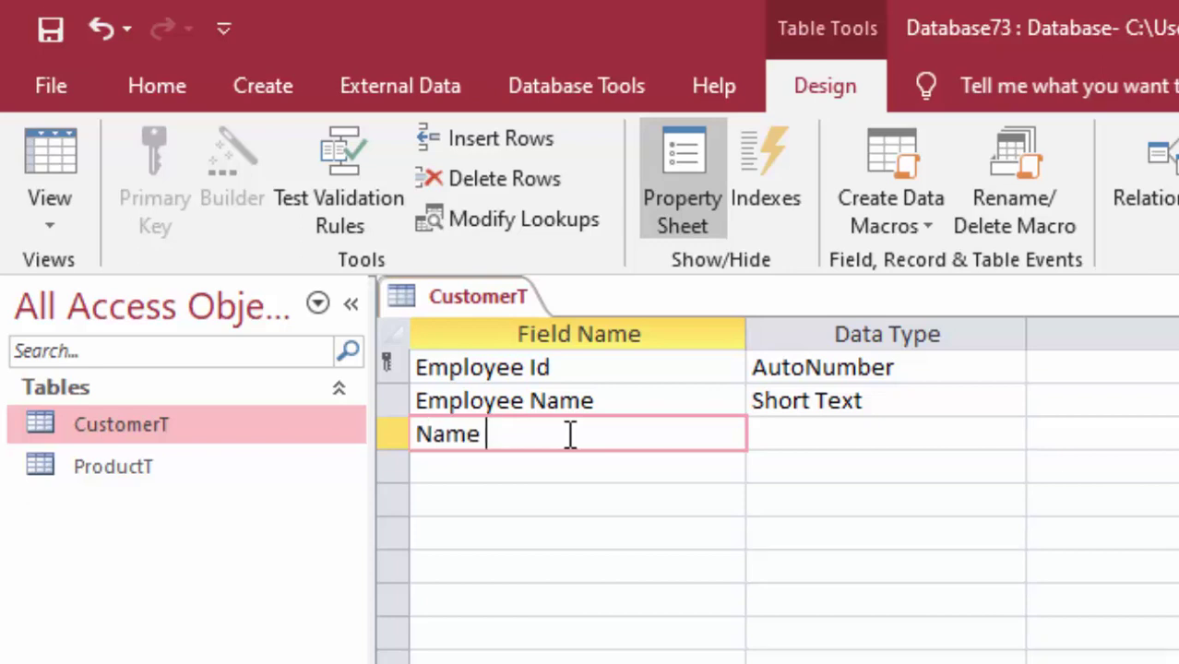
{"action": "type", "text": "of C"}
{"action": "type", "text": "usto"}
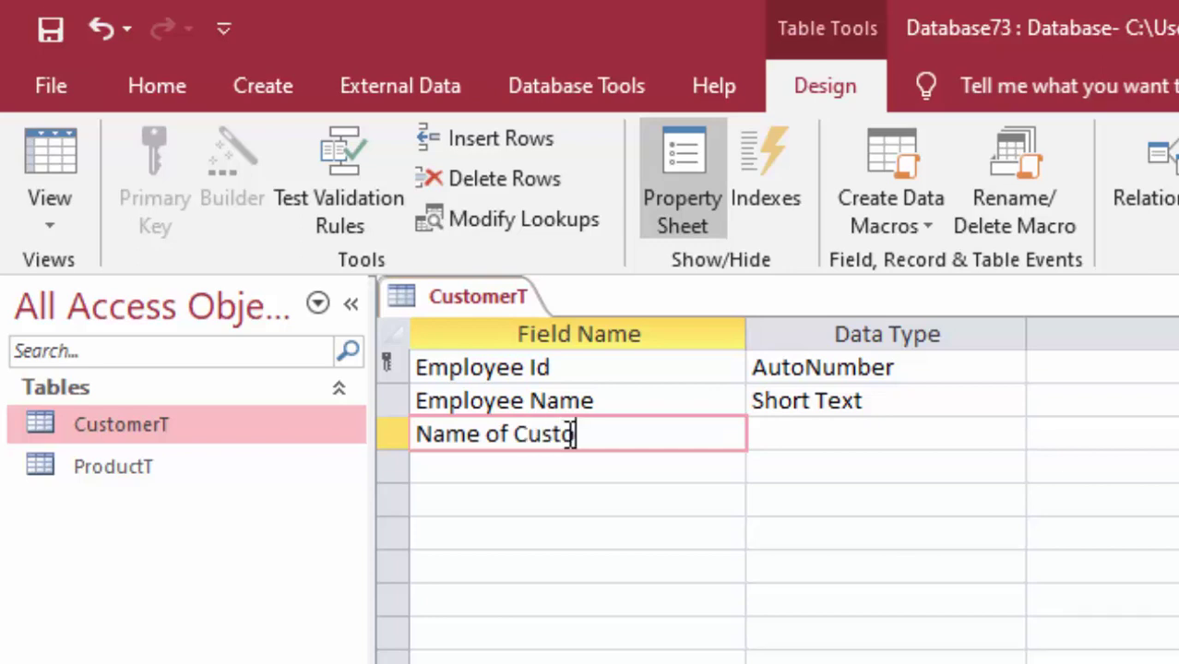
{"action": "type", "text": "mer"}
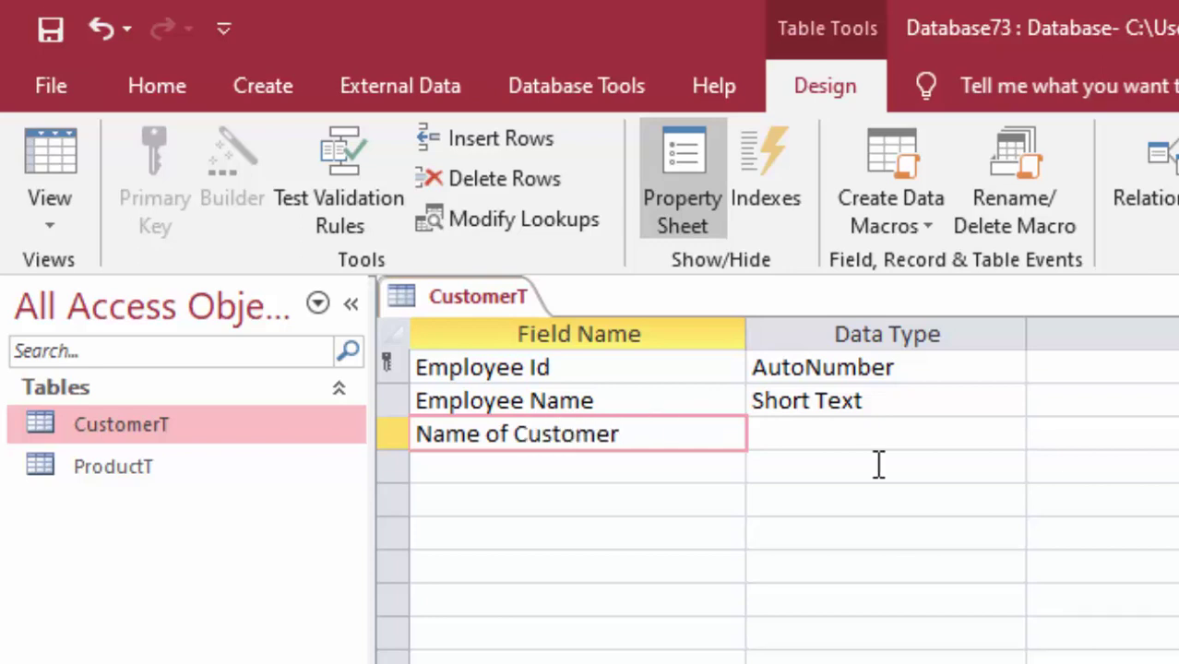
{"action": "left_click", "coordinate": [877, 441]}
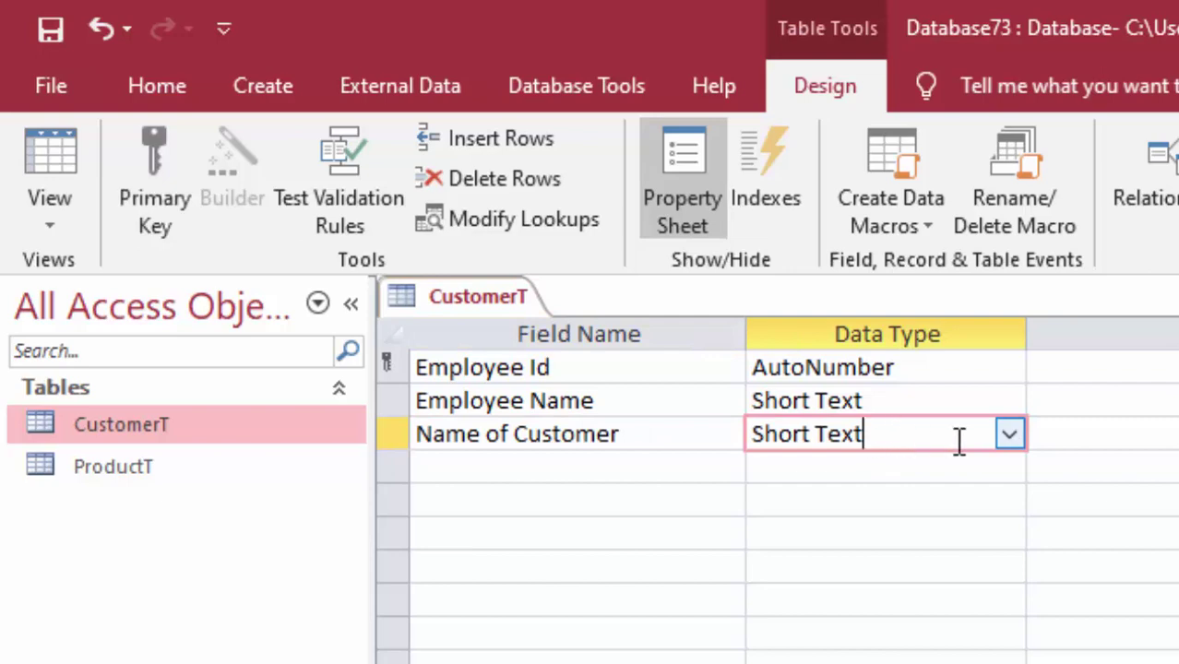
{"action": "left_click", "coordinate": [1009, 441]}
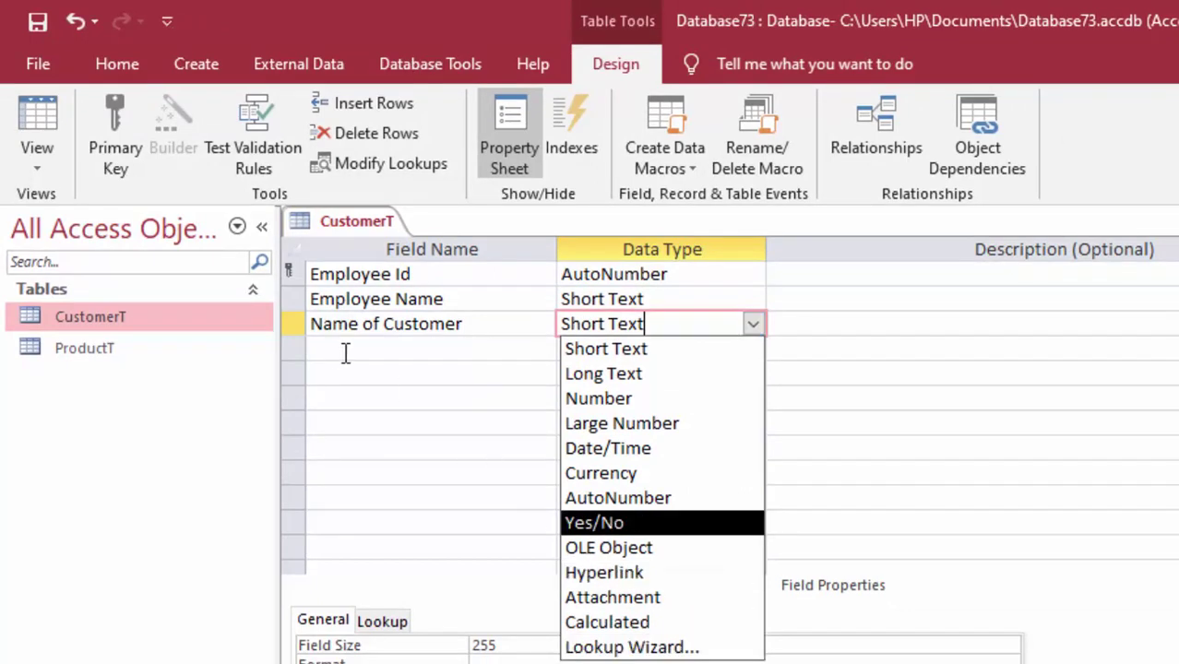
{"action": "left_click", "coordinate": [419, 373]}
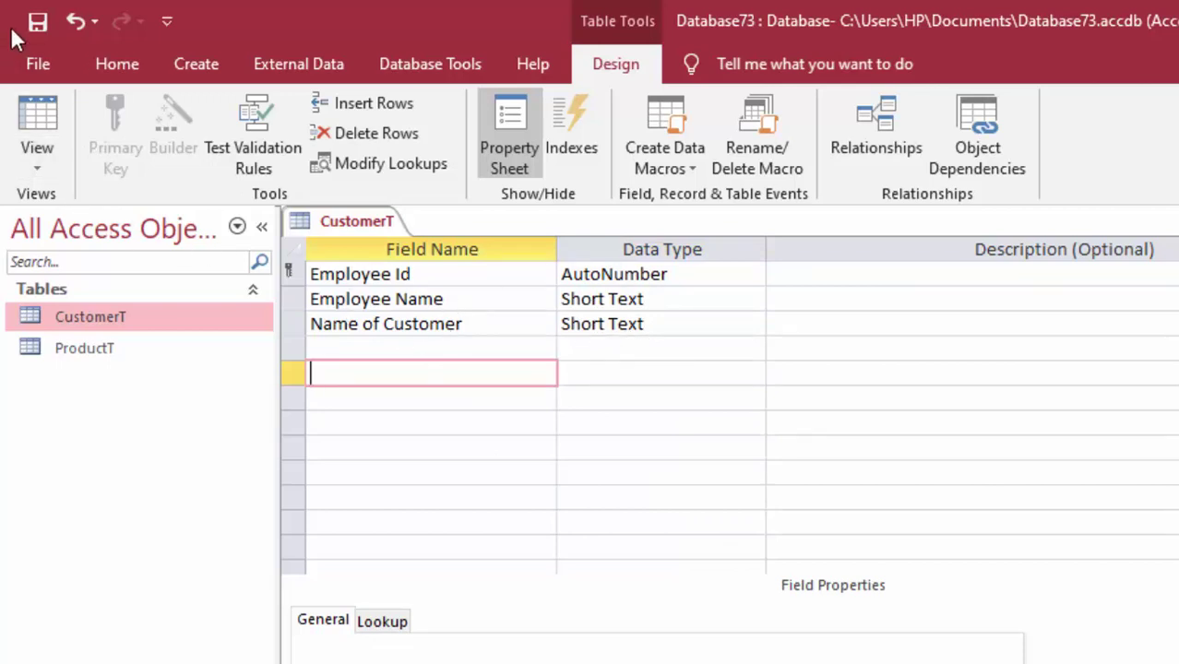
{"action": "left_click", "coordinate": [43, 99]}
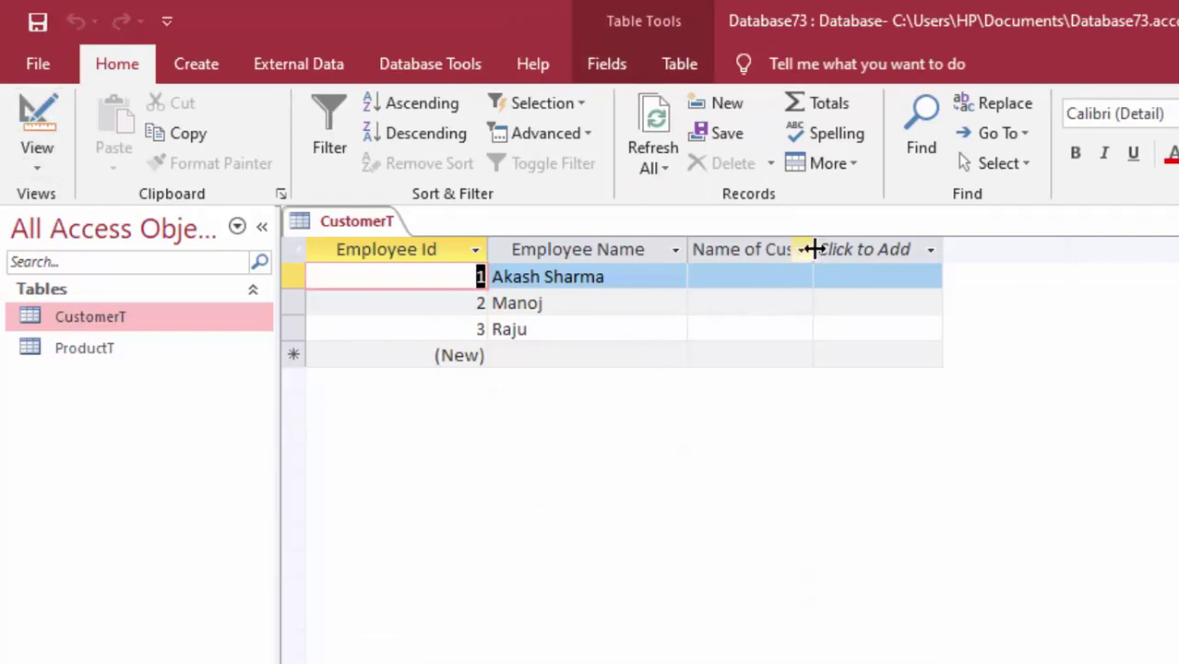
Widen the Name of Customer column and type a customer name into each of the three records
{"action": "left_click_drag", "start_coordinate": [812, 249], "coordinate": [882, 249]}
{"action": "left_click", "coordinate": [760, 279]}
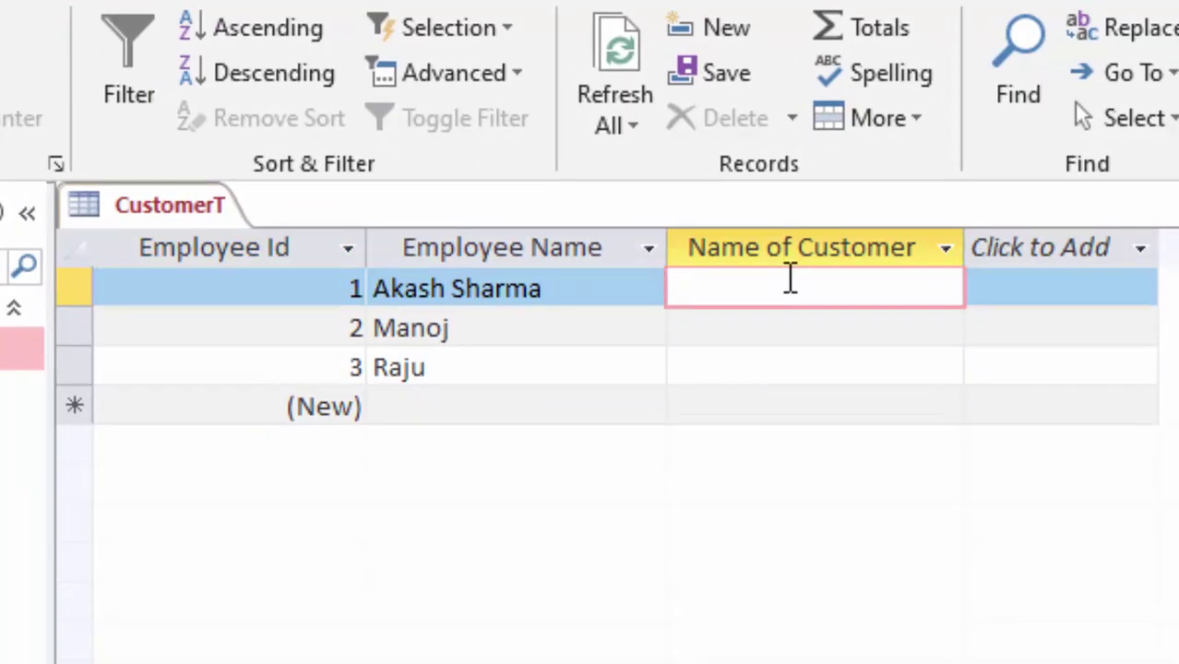
{"action": "type", "text": "Esha "}
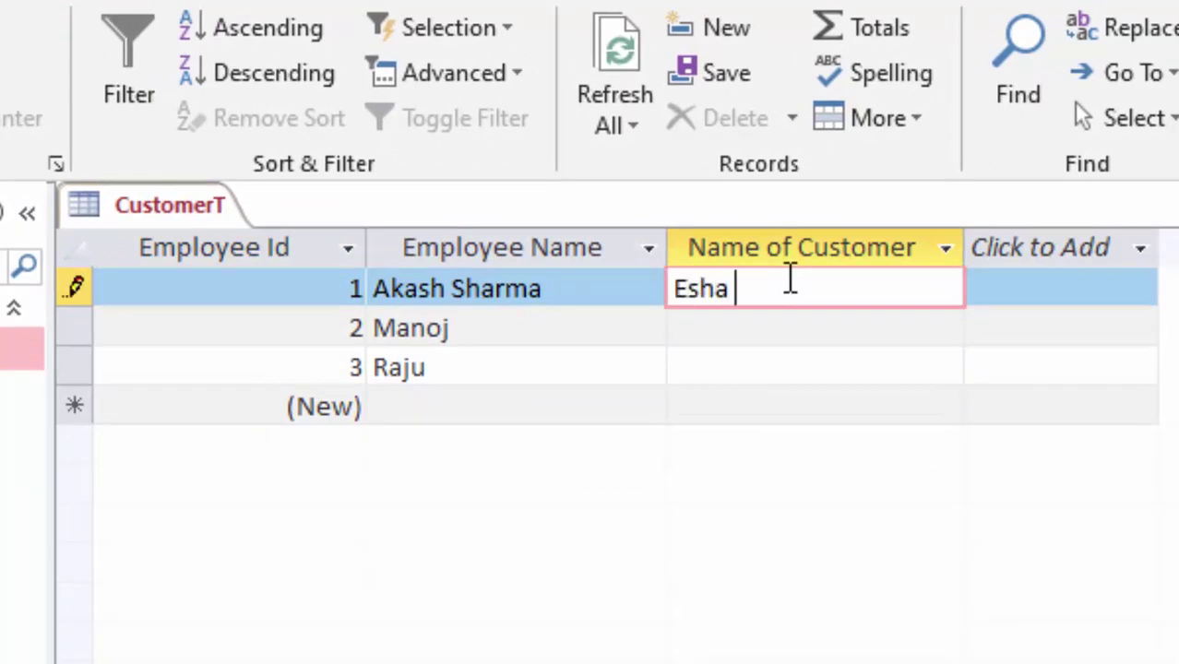
{"action": "type", "text": "Sin"}
{"action": "type", "text": "gh"}
{"action": "key", "text": "Return"}
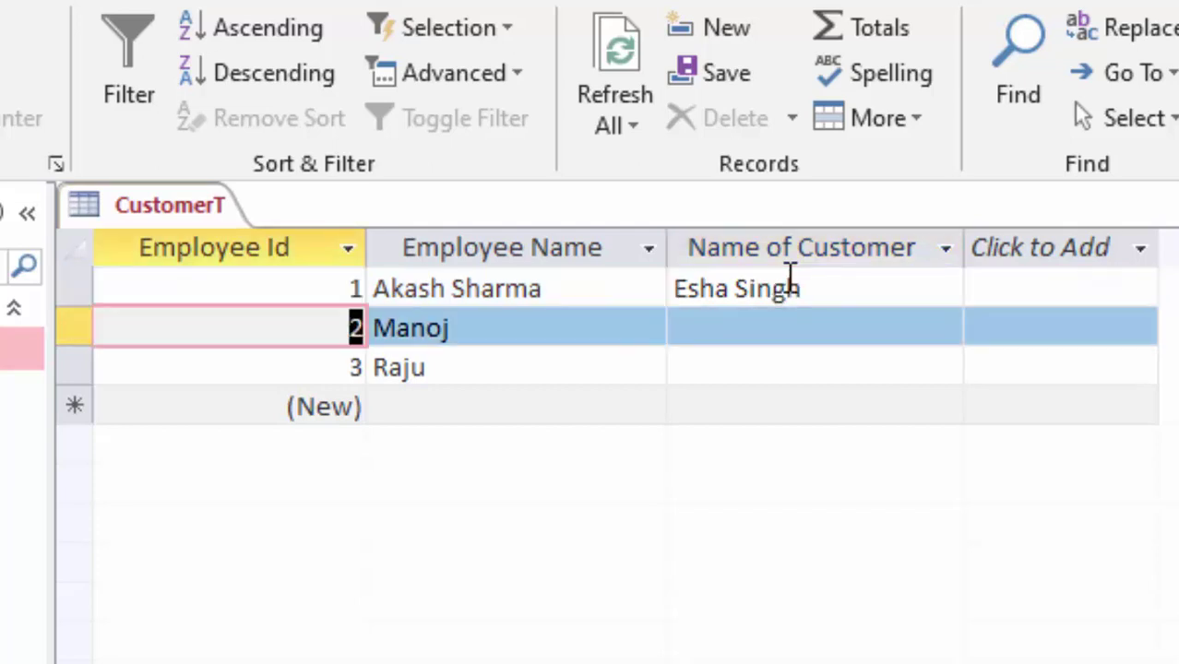
{"action": "key", "text": "Tab"}
{"action": "key", "text": "Tab"}
{"action": "type", "text": "D"}
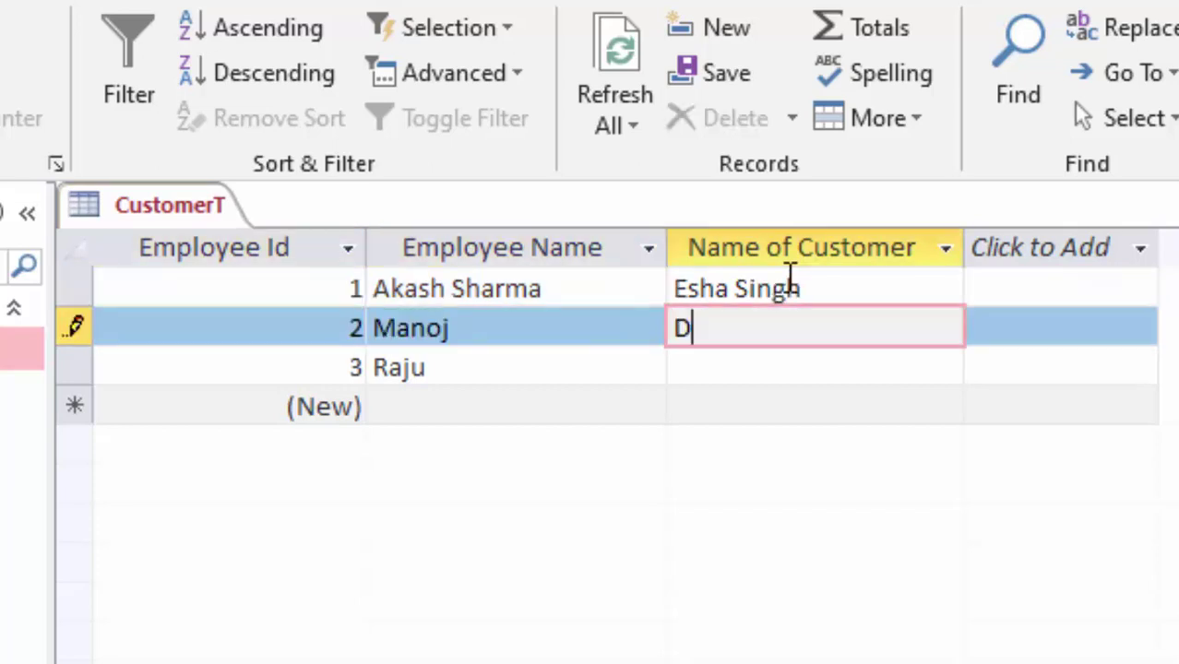
{"action": "type", "text": "urges"}
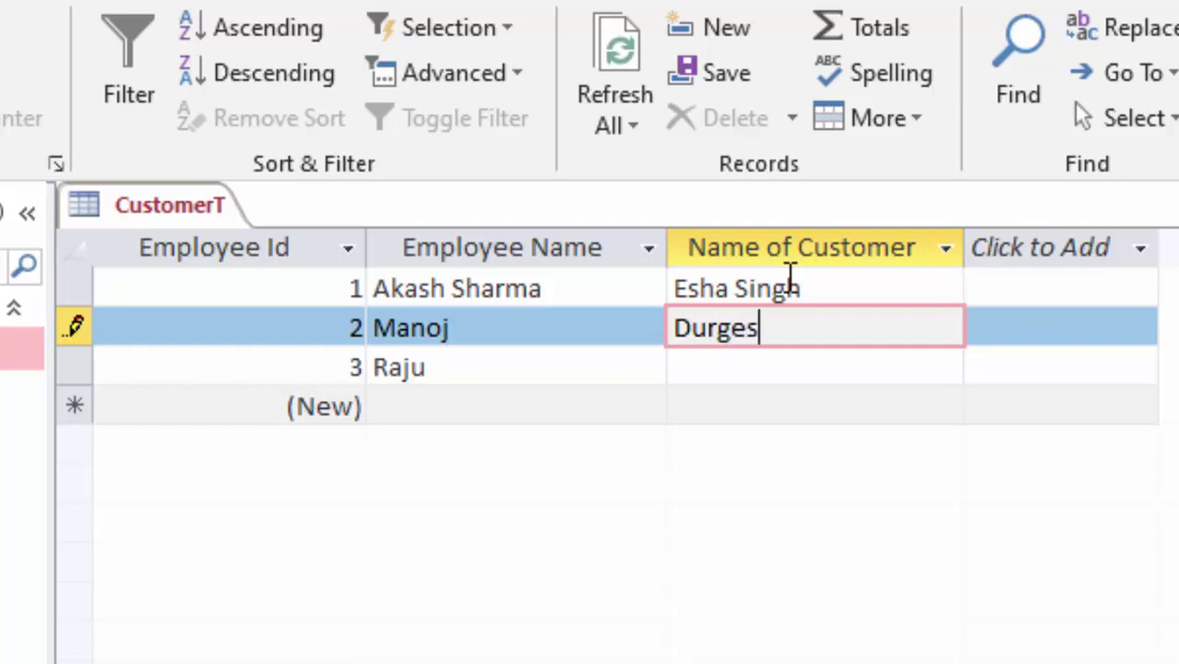
{"action": "type", "text": "h"}
{"action": "key", "text": "Return"}
{"action": "key", "text": "Tab"}
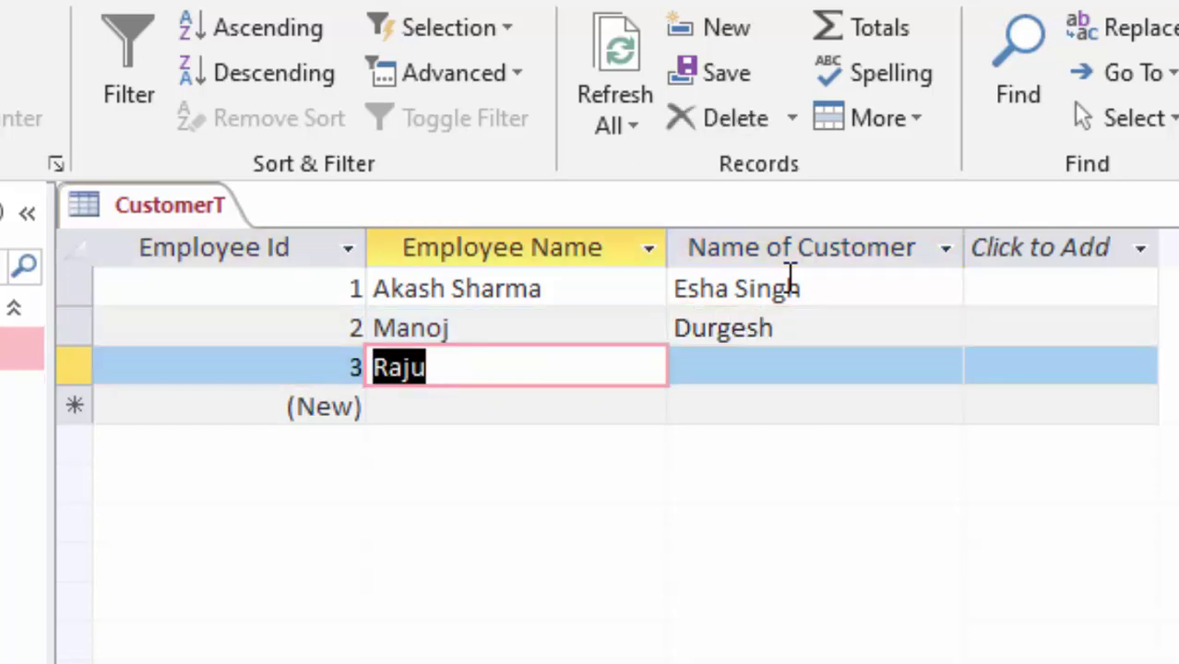
{"action": "key", "text": "Tab"}
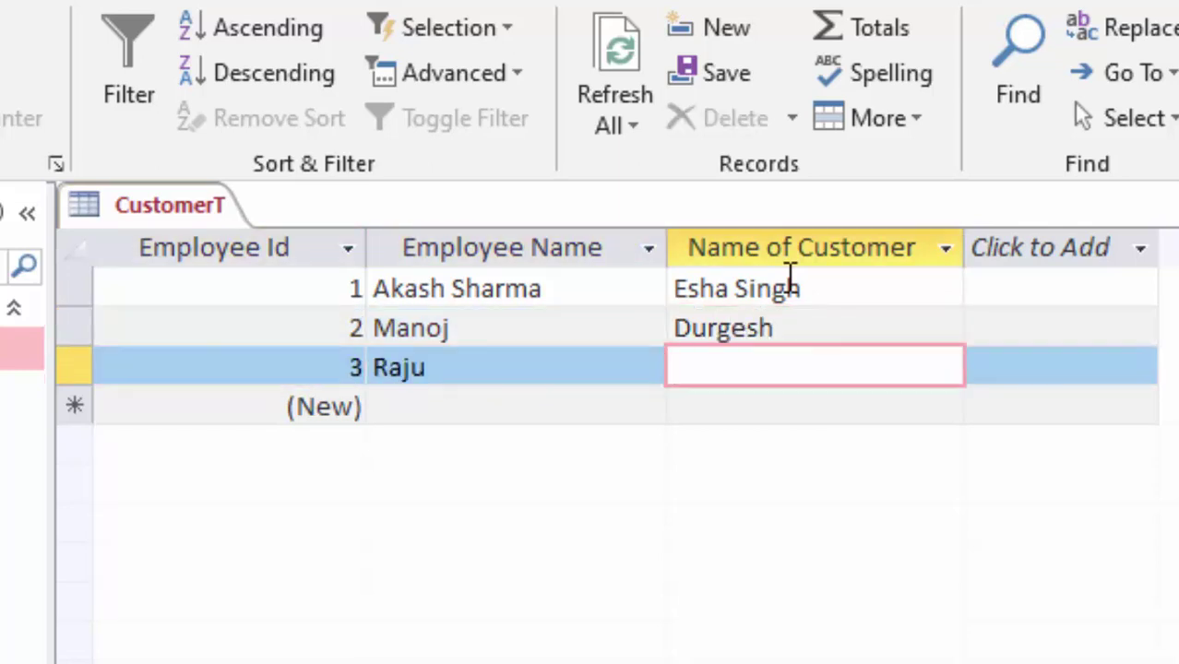
{"action": "type", "text": "Kum"}
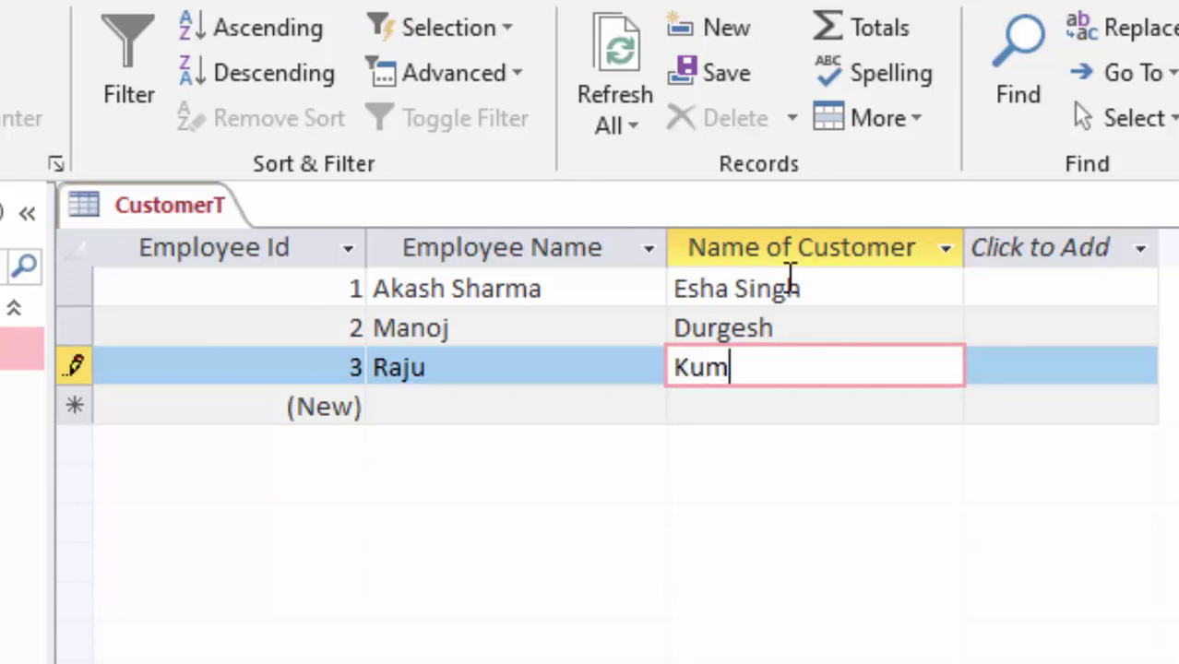
{"action": "type", "text": "ud"}
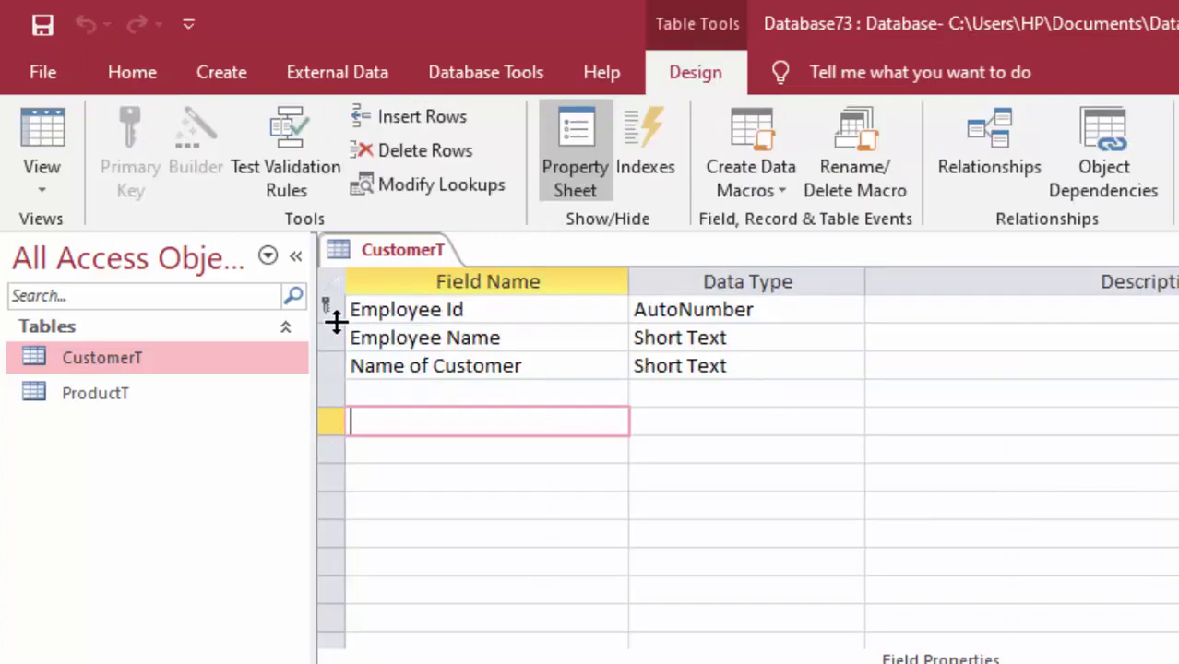
Open ProductT, widen its Employee Name column, and switch it to Design View
{"action": "double_click", "coordinate": [119, 391]}
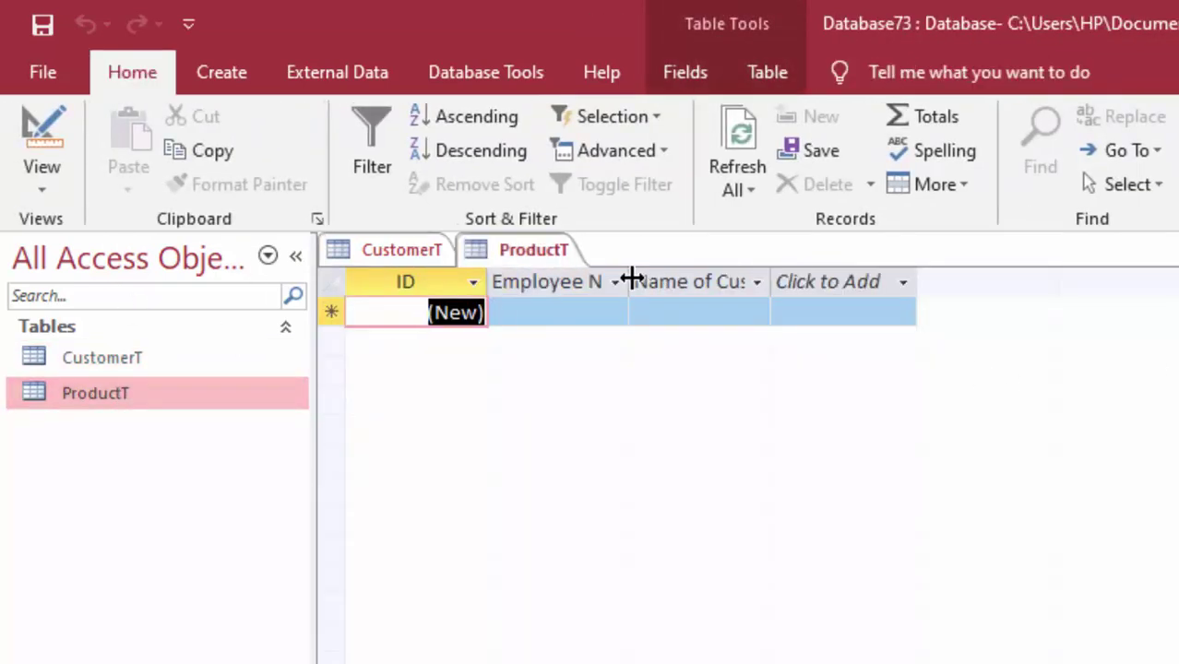
{"action": "left_click_drag", "start_coordinate": [630, 281], "coordinate": [720, 318]}
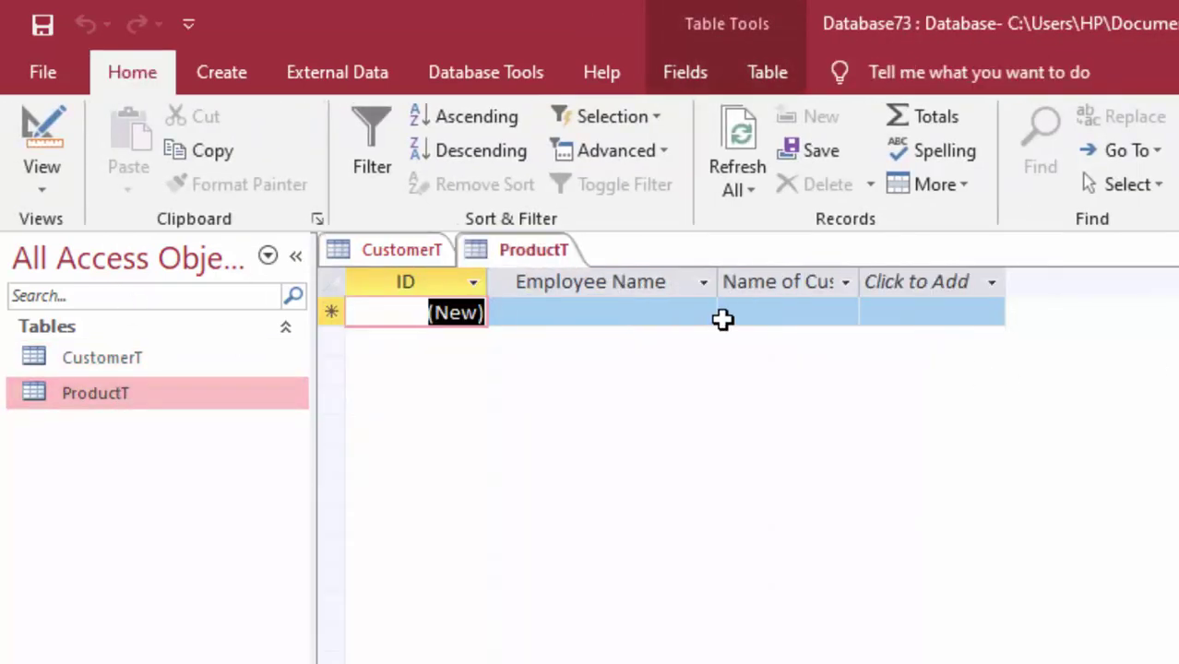
{"action": "left_click", "coordinate": [28, 174]}
{"action": "left_click", "coordinate": [149, 313]}
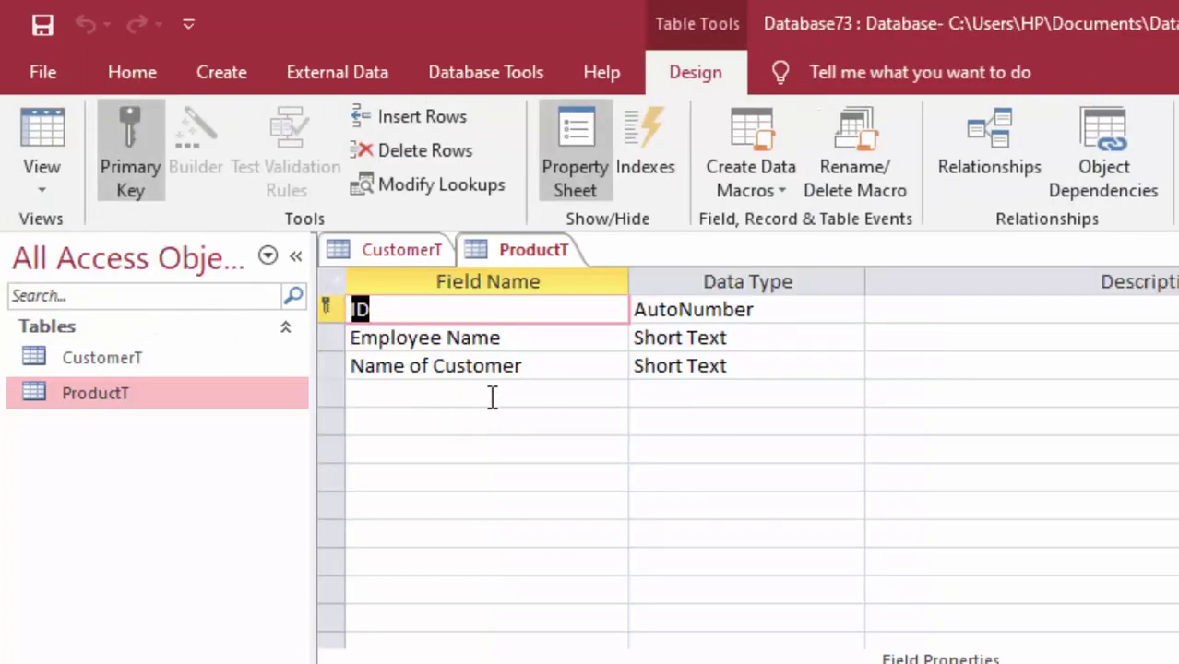
Rename the fields to Name of Product and Price, with Price set to Currency
{"action": "key", "text": "Down"}
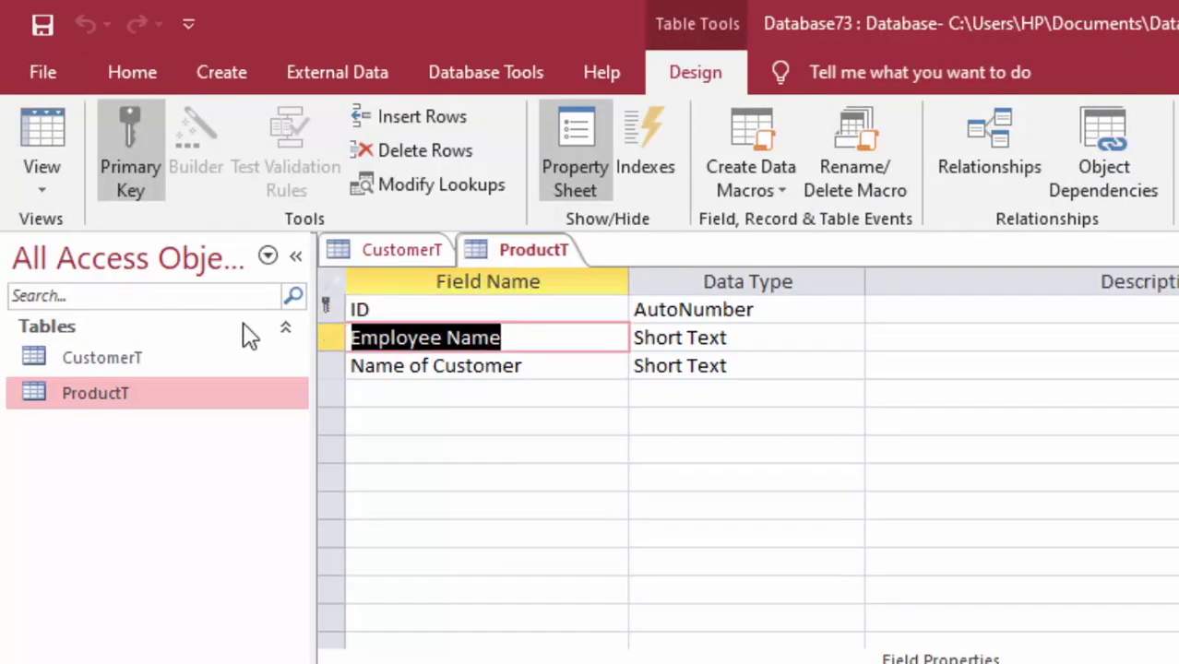
{"action": "key", "text": "Delete"}
{"action": "type", "text": "N"}
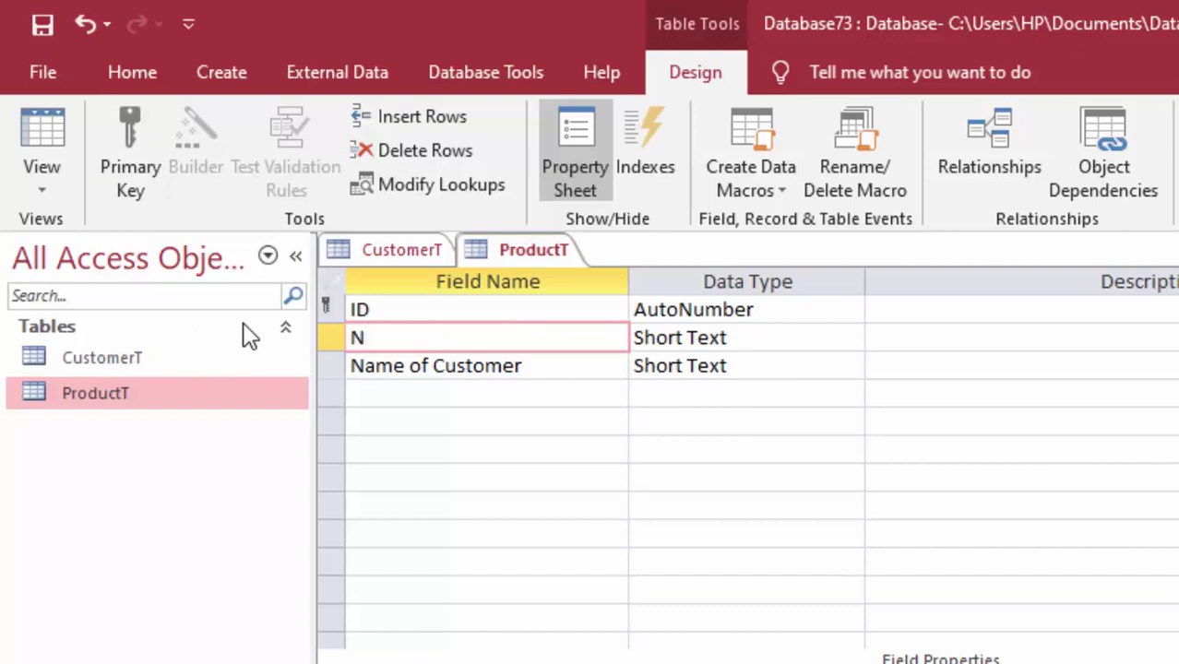
{"action": "type", "text": "ame o"}
{"action": "type", "text": "f Pr"}
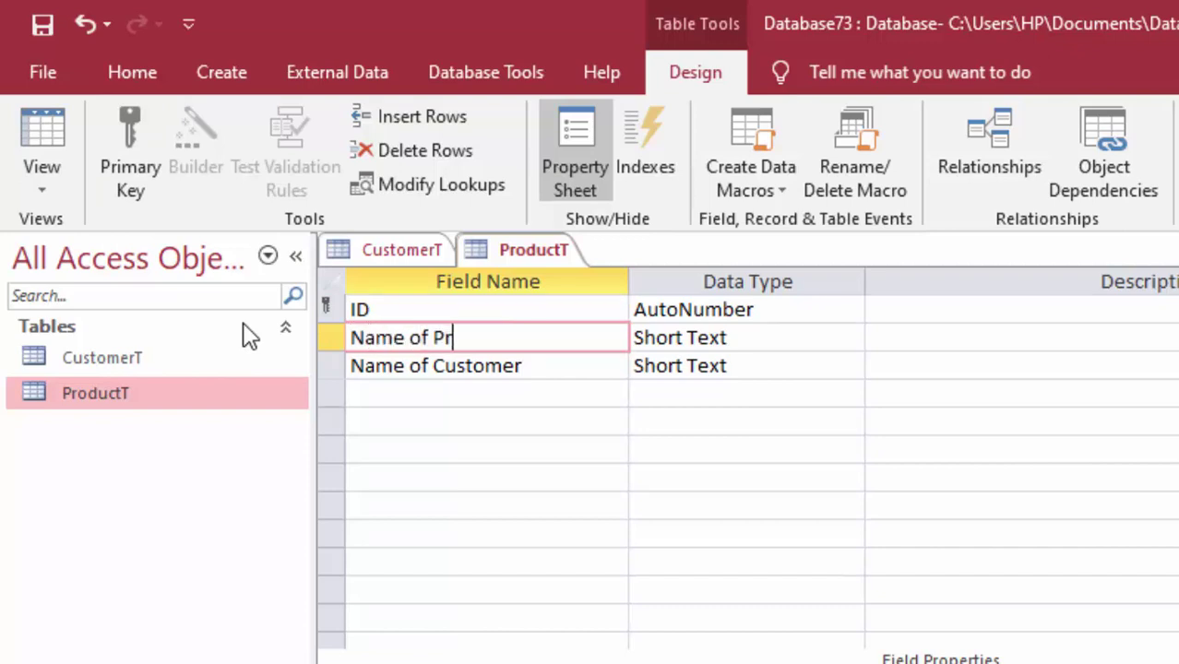
{"action": "type", "text": "od"}
{"action": "type", "text": "uct"}
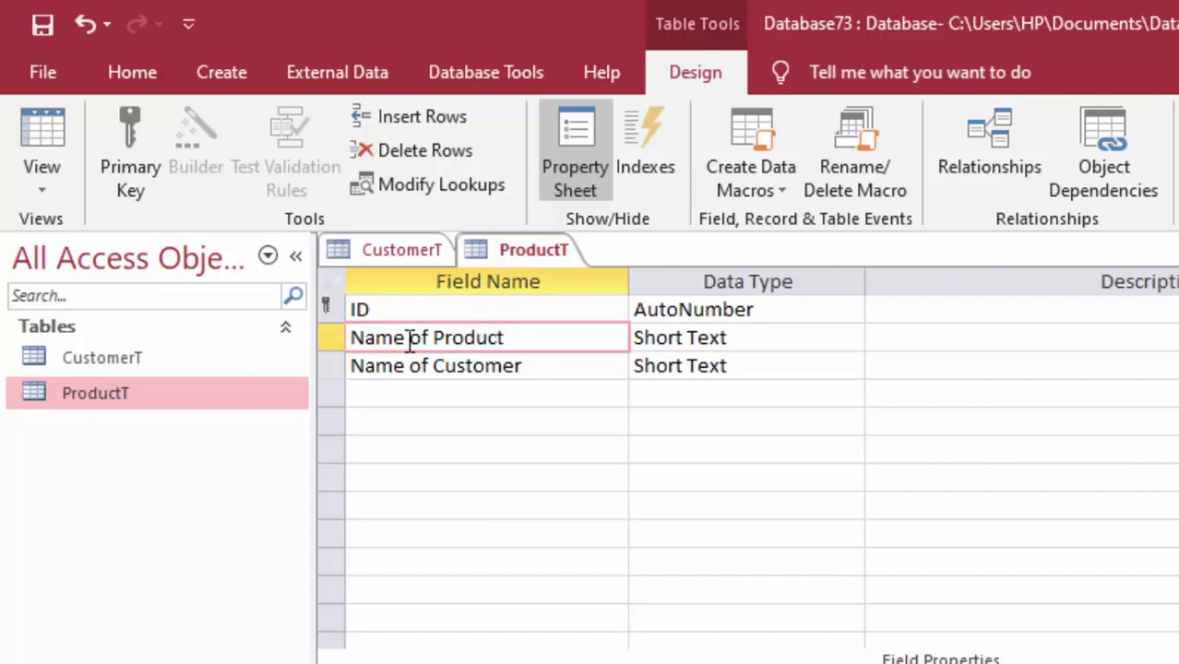
{"action": "left_click", "coordinate": [763, 339]}
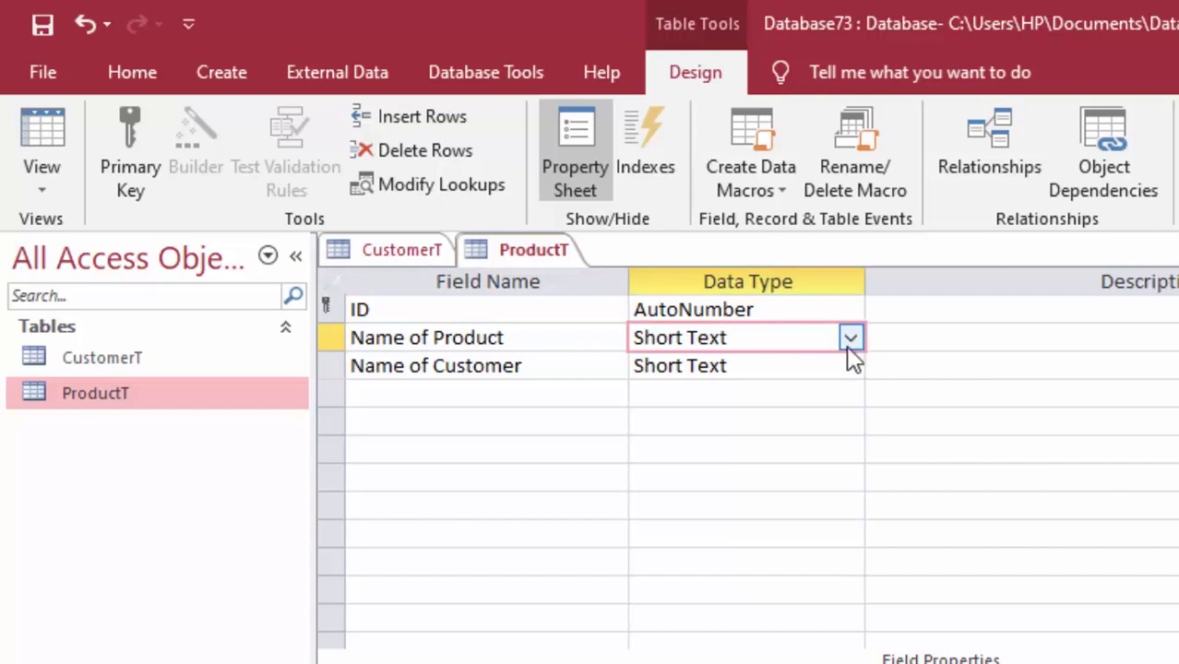
{"action": "left_click_drag", "start_coordinate": [553, 366], "coordinate": [150, 361]}
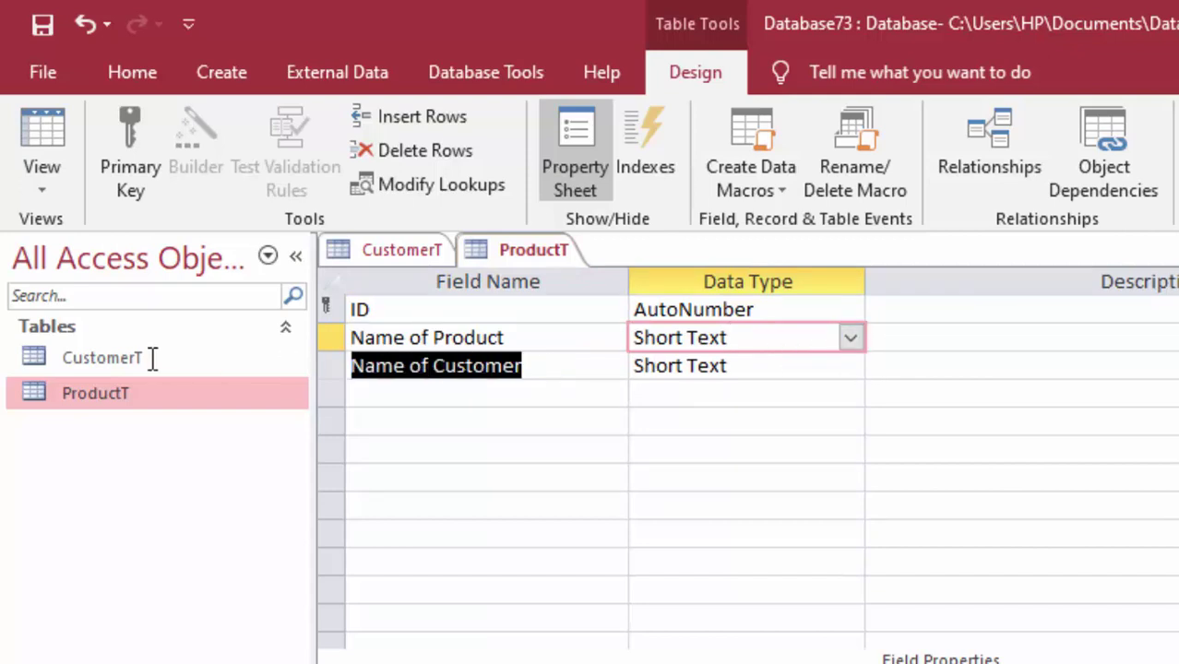
{"action": "key", "text": "Delete"}
{"action": "type", "text": "Pri"}
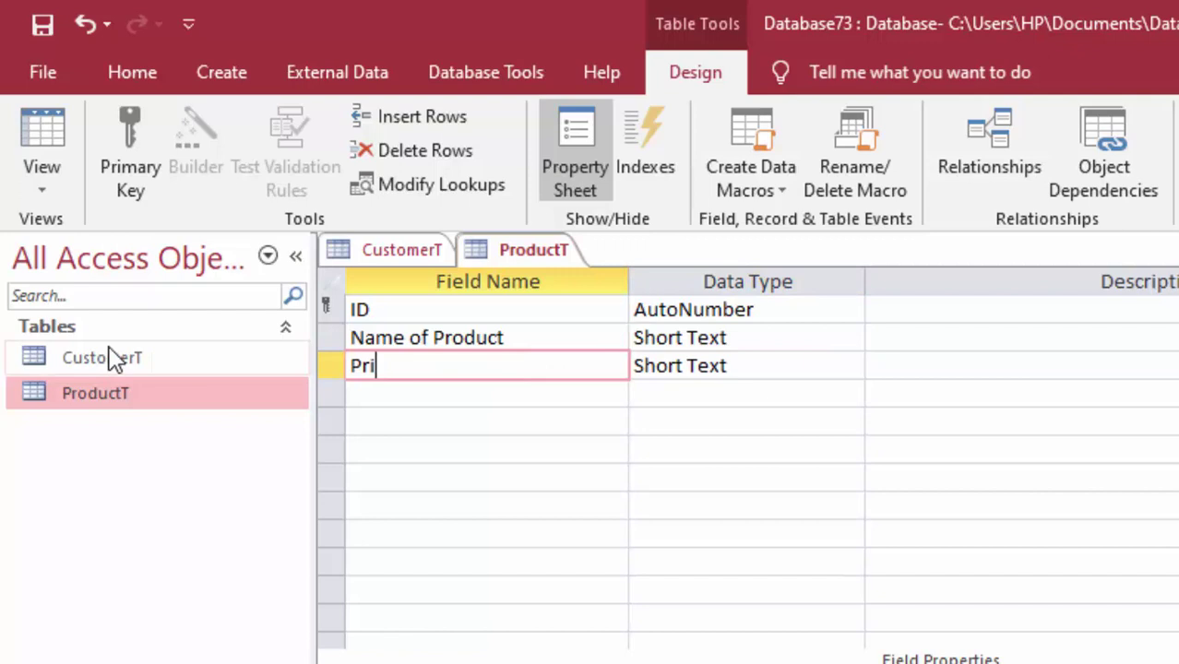
{"action": "type", "text": "ce"}
{"action": "left_click", "coordinate": [773, 366]}
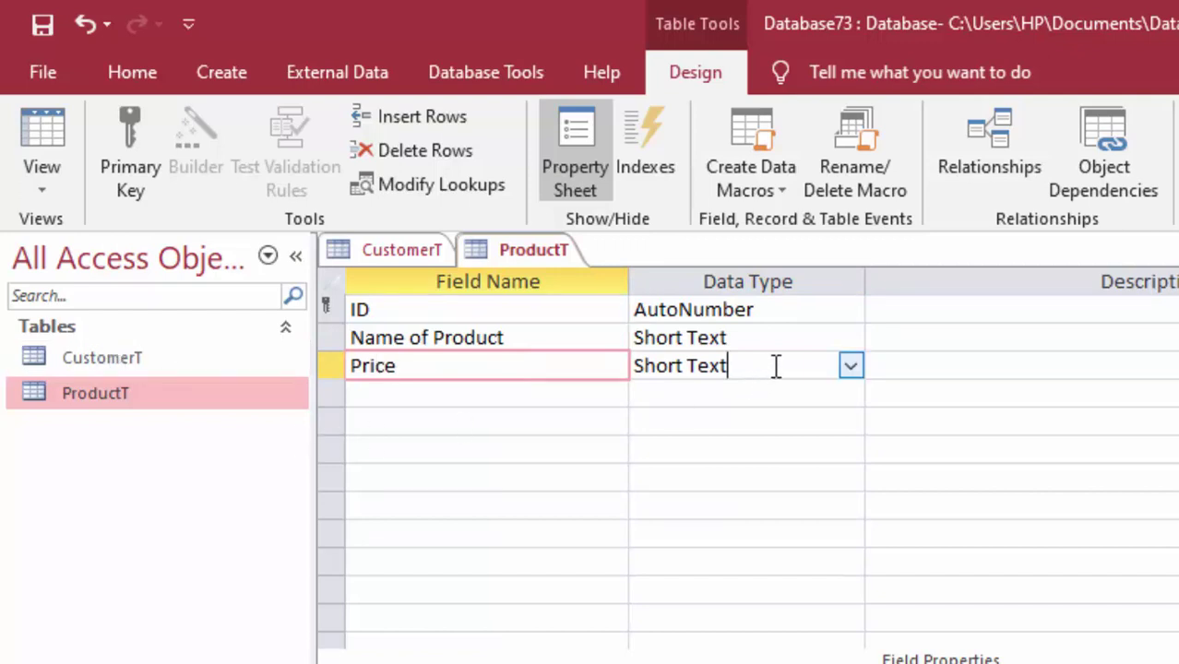
{"action": "left_click", "coordinate": [853, 367]}
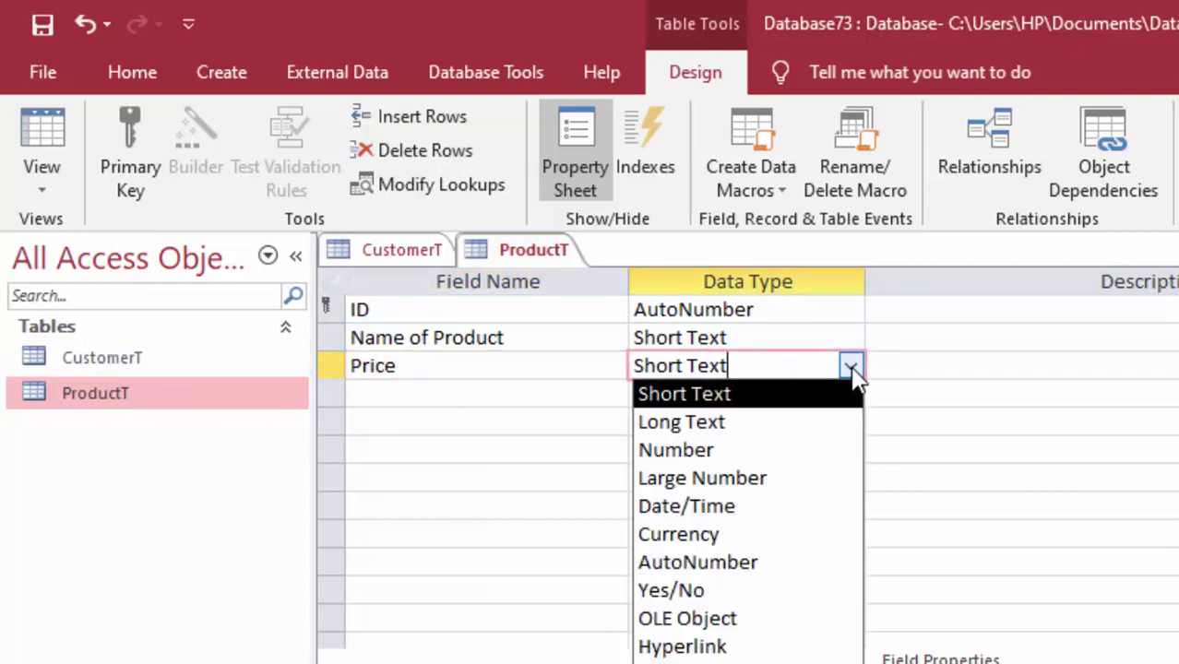
{"action": "left_click", "coordinate": [745, 543]}
{"action": "left_click", "coordinate": [430, 392]}
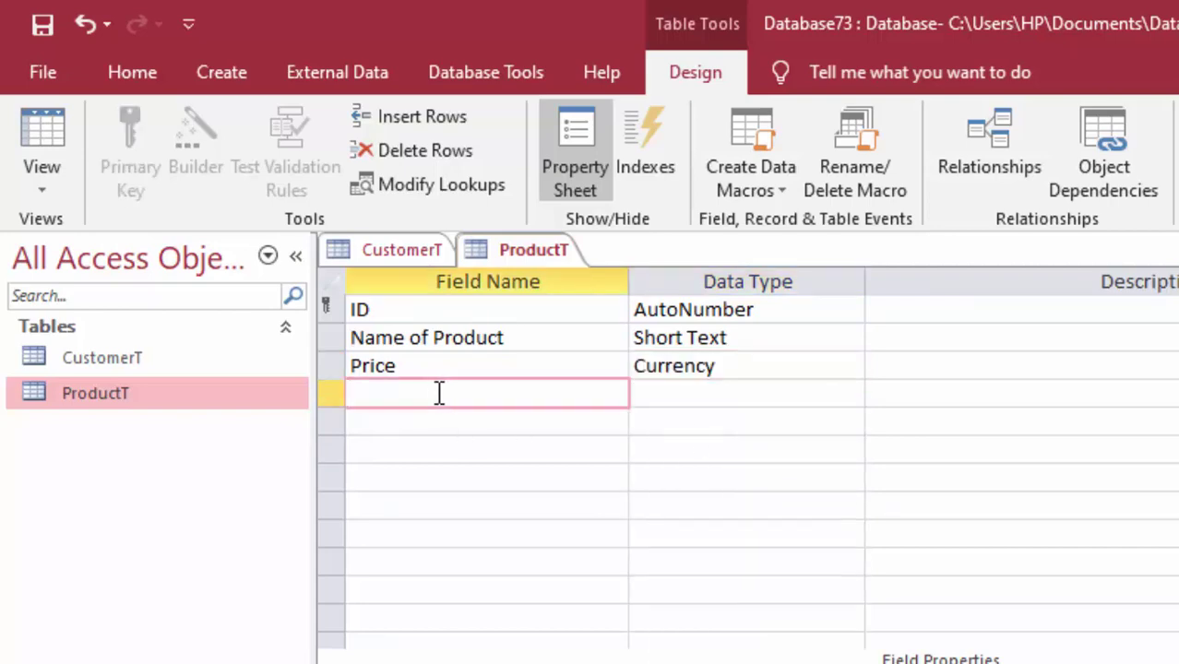
Add a Unit field of type Number with a decimal field size, then begin a Total Price field
{"action": "type", "text": "Uni"}
{"action": "type", "text": "t"}
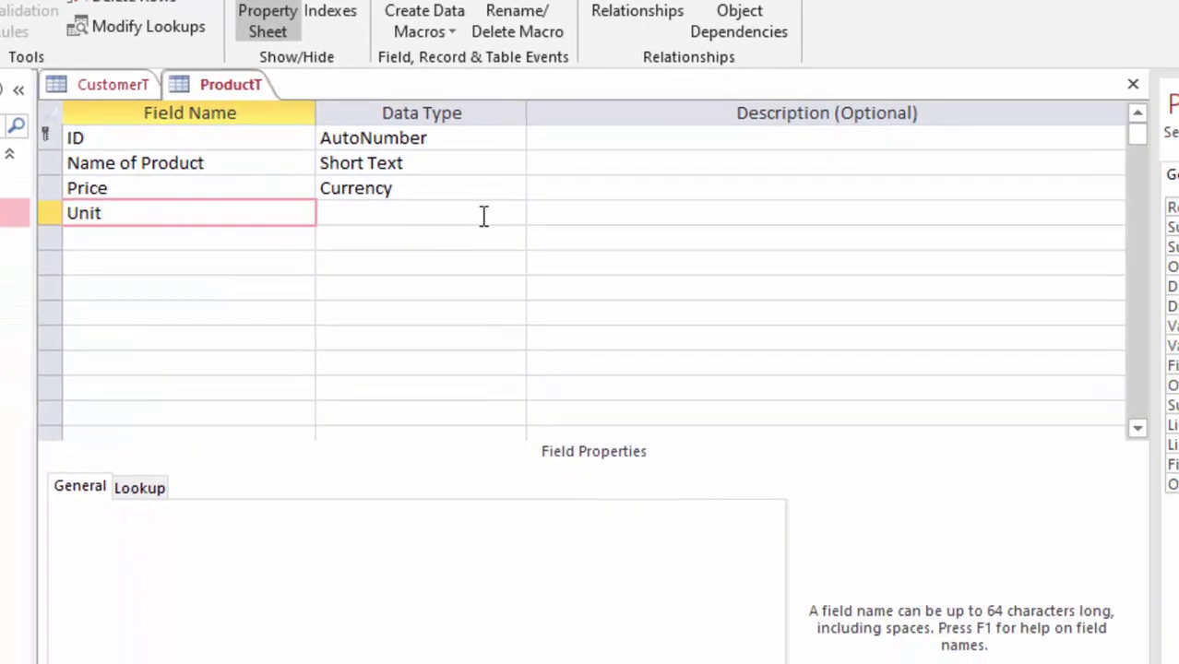
{"action": "left_click", "coordinate": [483, 215]}
{"action": "left_click", "coordinate": [514, 212]}
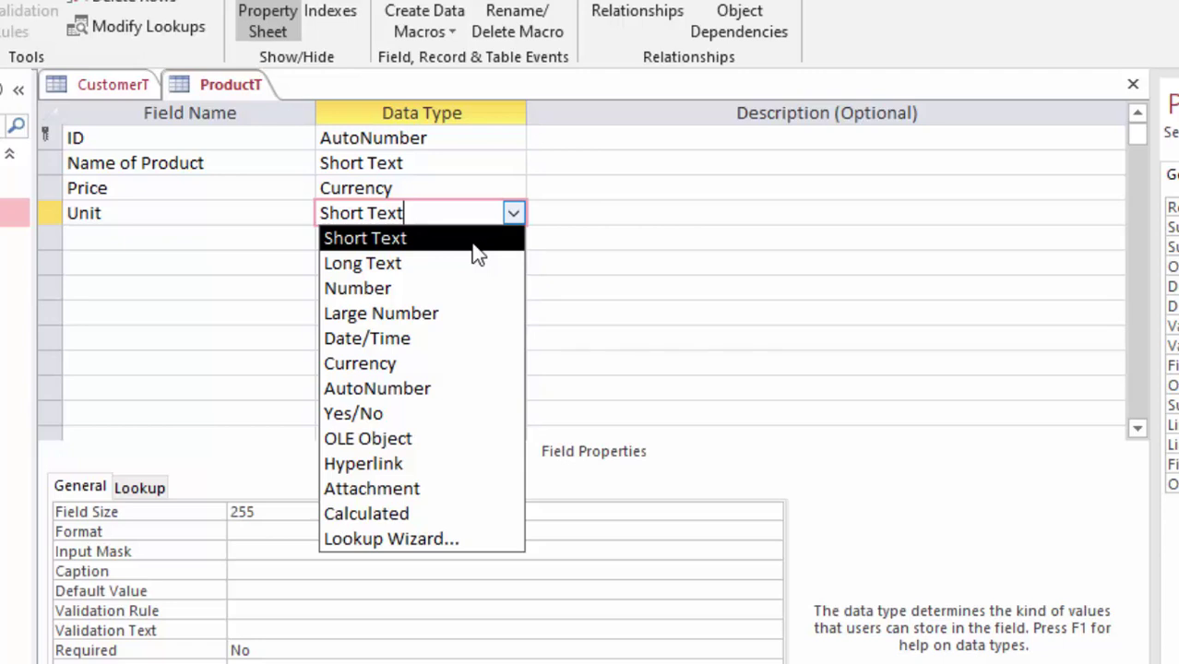
{"action": "left_click", "coordinate": [442, 294]}
{"action": "left_click", "coordinate": [318, 512]}
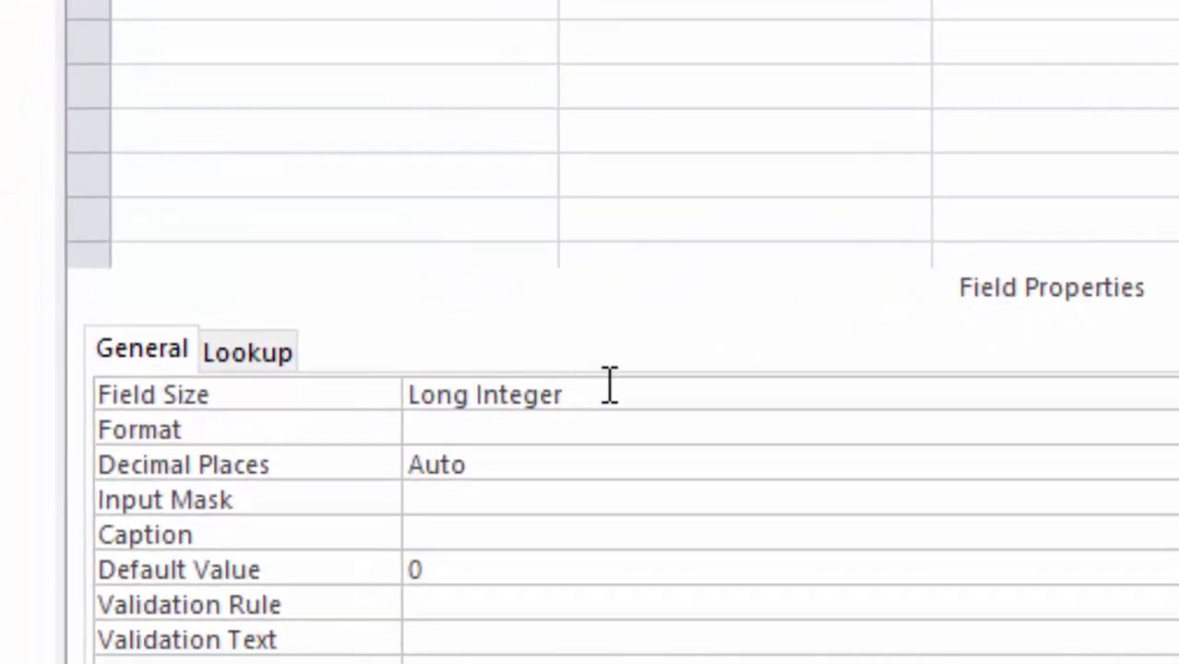
{"action": "key", "text": "alt+Down"}
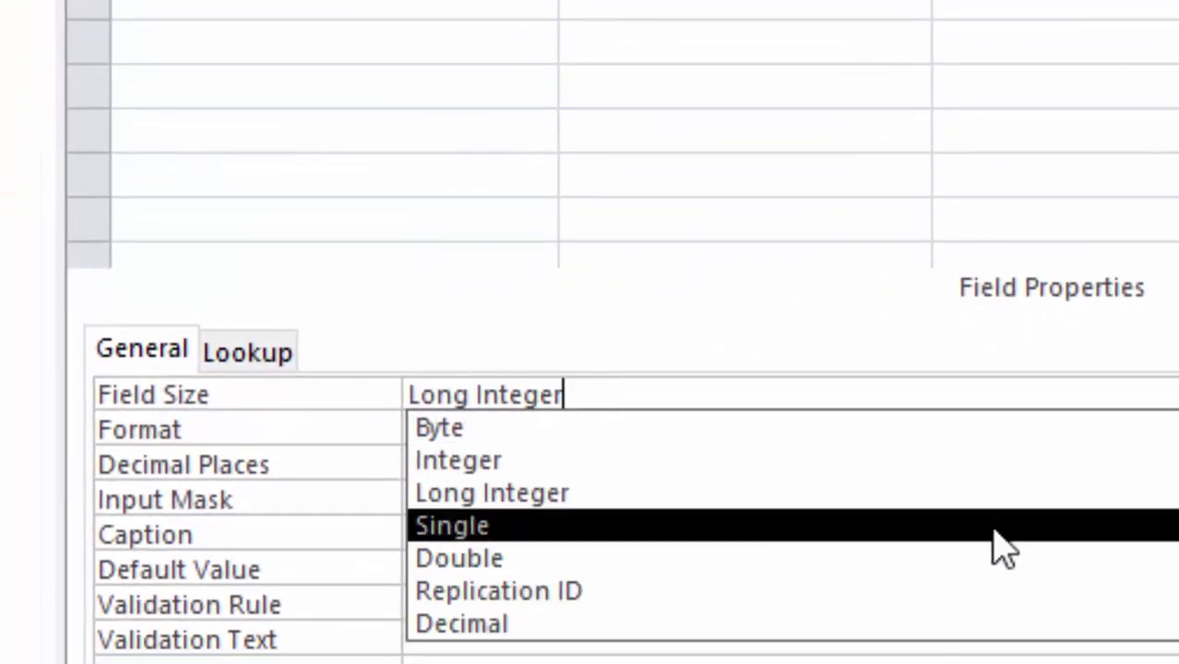
{"action": "left_click", "coordinate": [994, 561]}
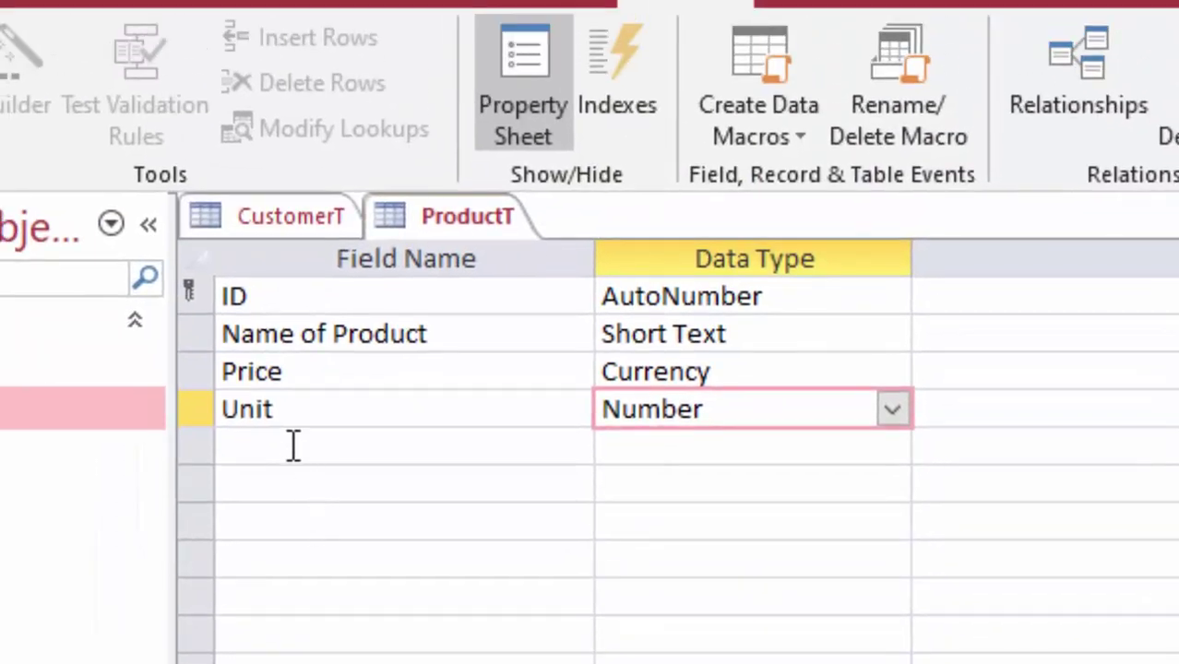
{"action": "left_click", "coordinate": [291, 444]}
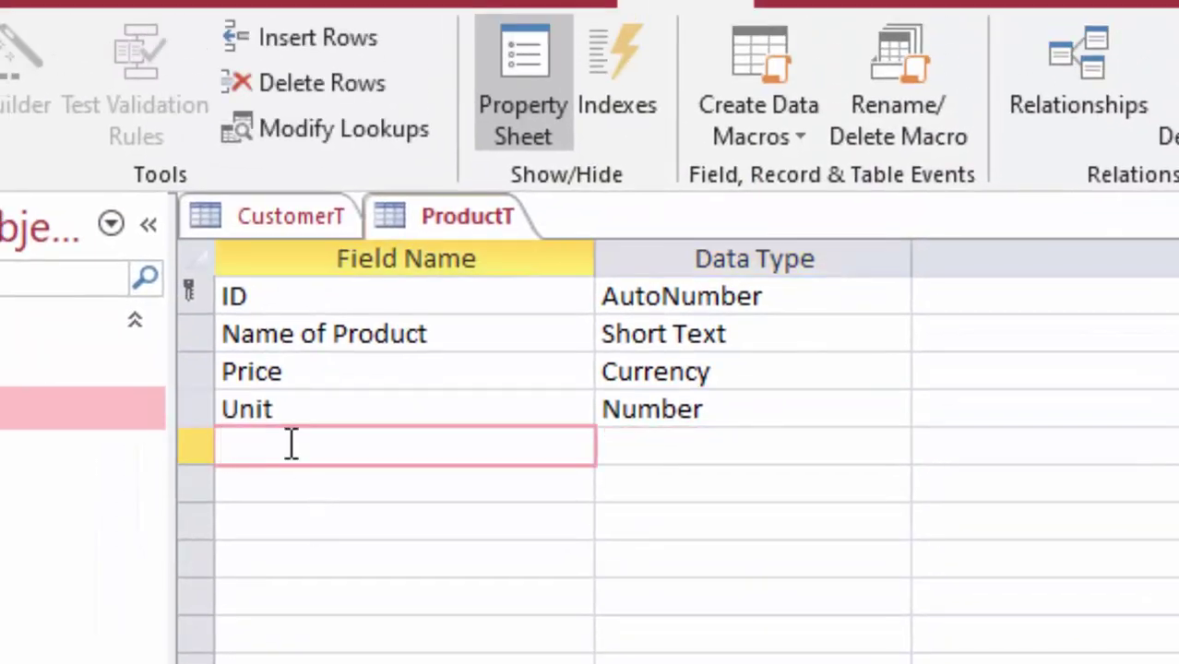
{"action": "type", "text": "Tot"}
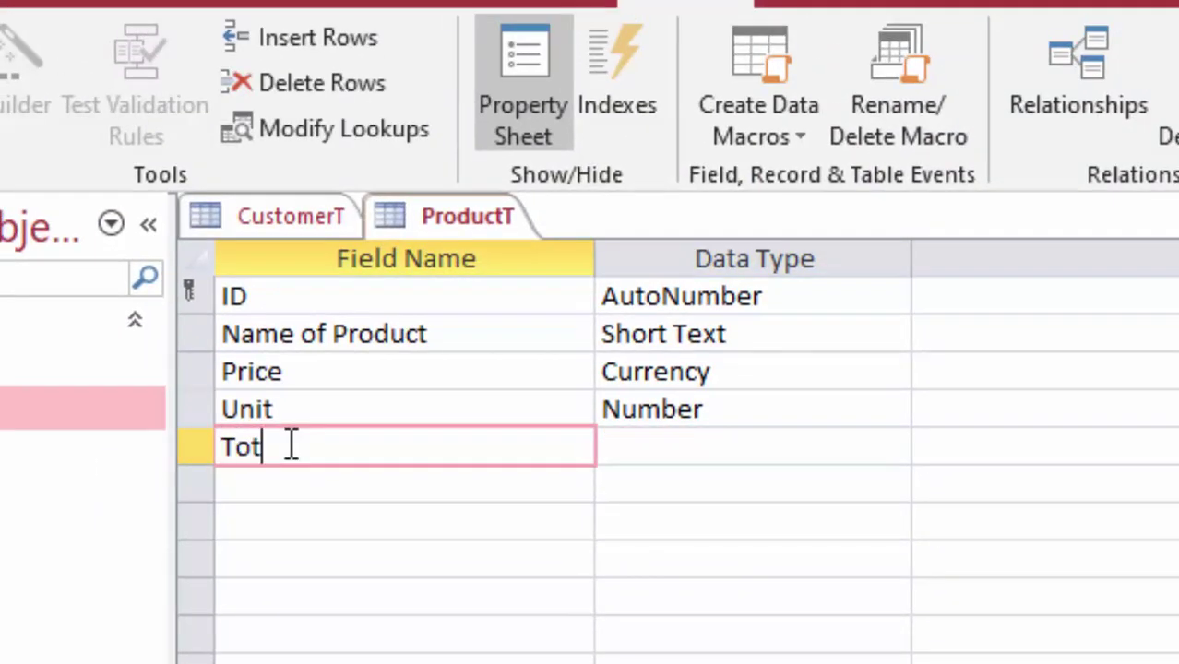
{"action": "type", "text": "a"}
{"action": "type", "text": "l PP"}
{"action": "type", "text": "rice"}
Correct the 'Total PPrice' typo to Total Price and open its Data Type list
{"action": "left_click", "coordinate": [307, 450]}
{"action": "key", "text": "BackSpace"}
{"action": "left_click", "coordinate": [655, 457]}
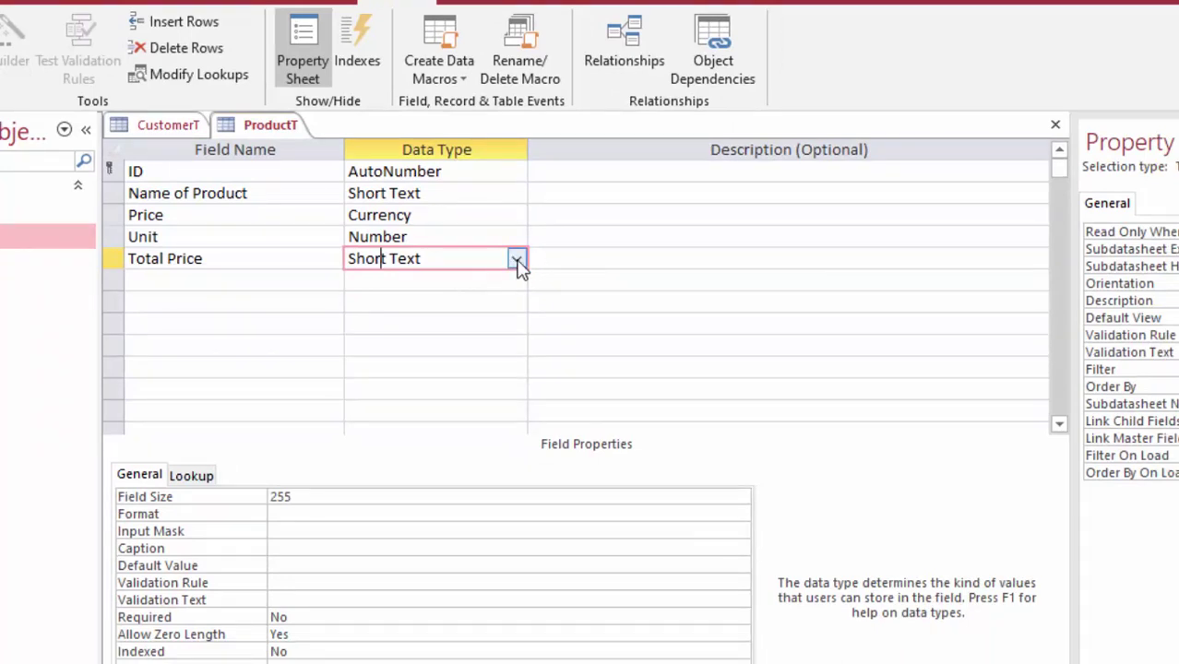
{"action": "left_click", "coordinate": [516, 260]}
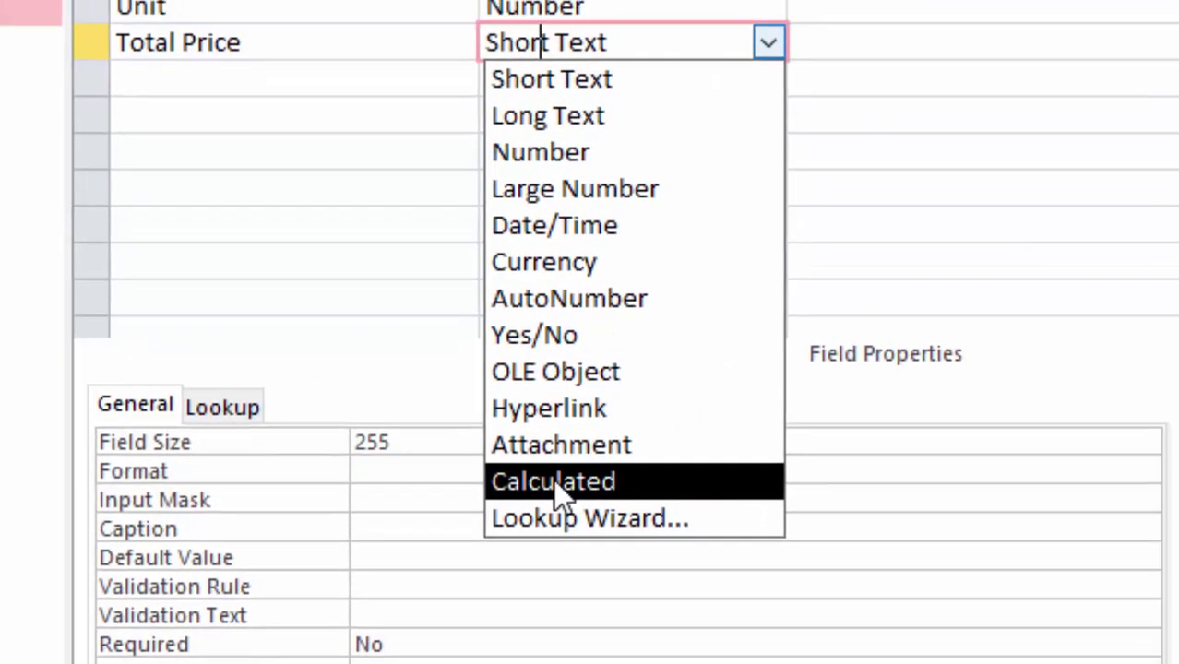
Set Total Price to Calculated using the expression [Price]*[Unit]
{"action": "left_click", "coordinate": [704, 420]}
{"action": "type", "text": "["}
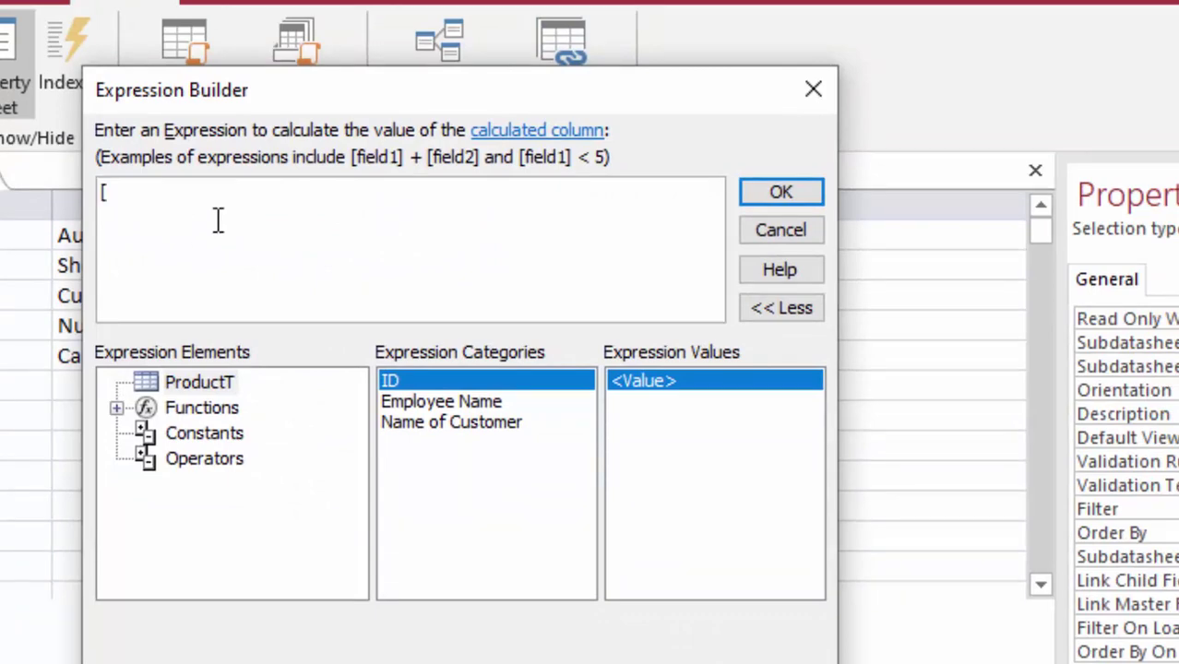
{"action": "type", "text": "Pr"}
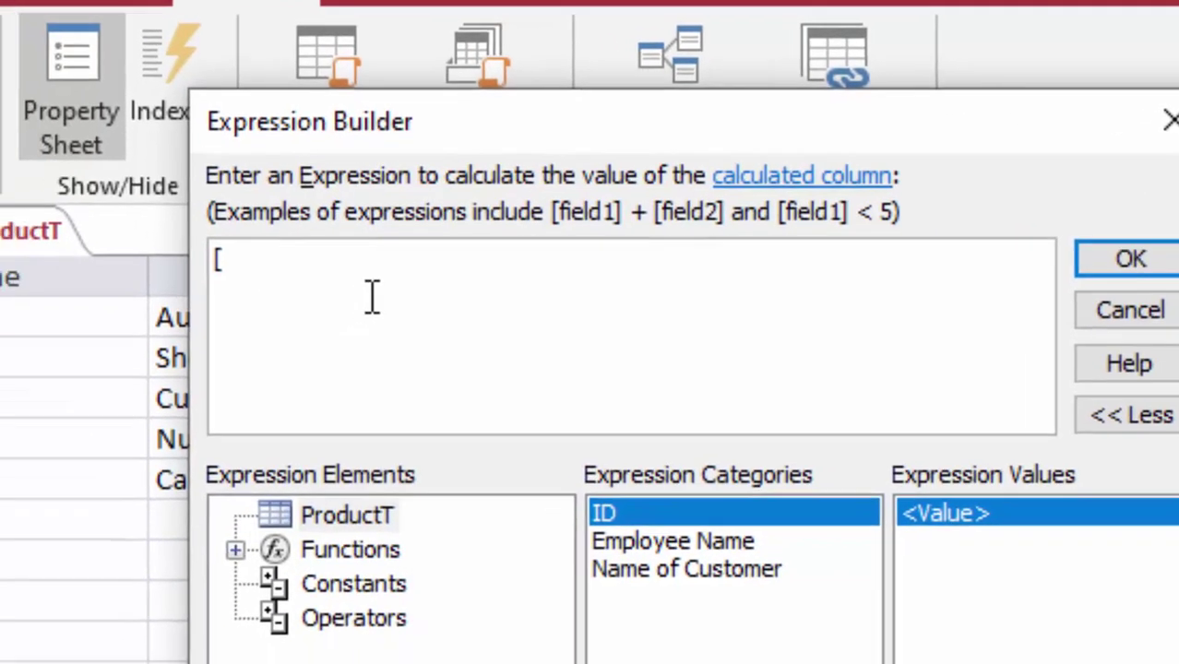
{"action": "type", "text": "Pri"}
{"action": "type", "text": "c"}
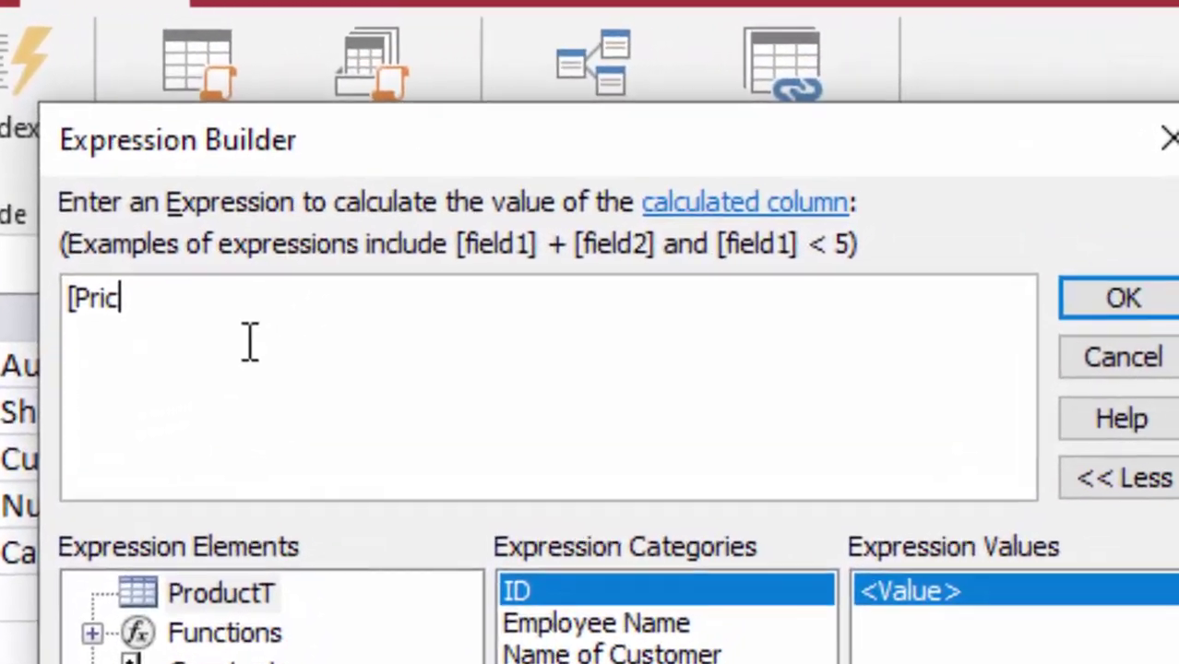
{"action": "type", "text": "e]"}
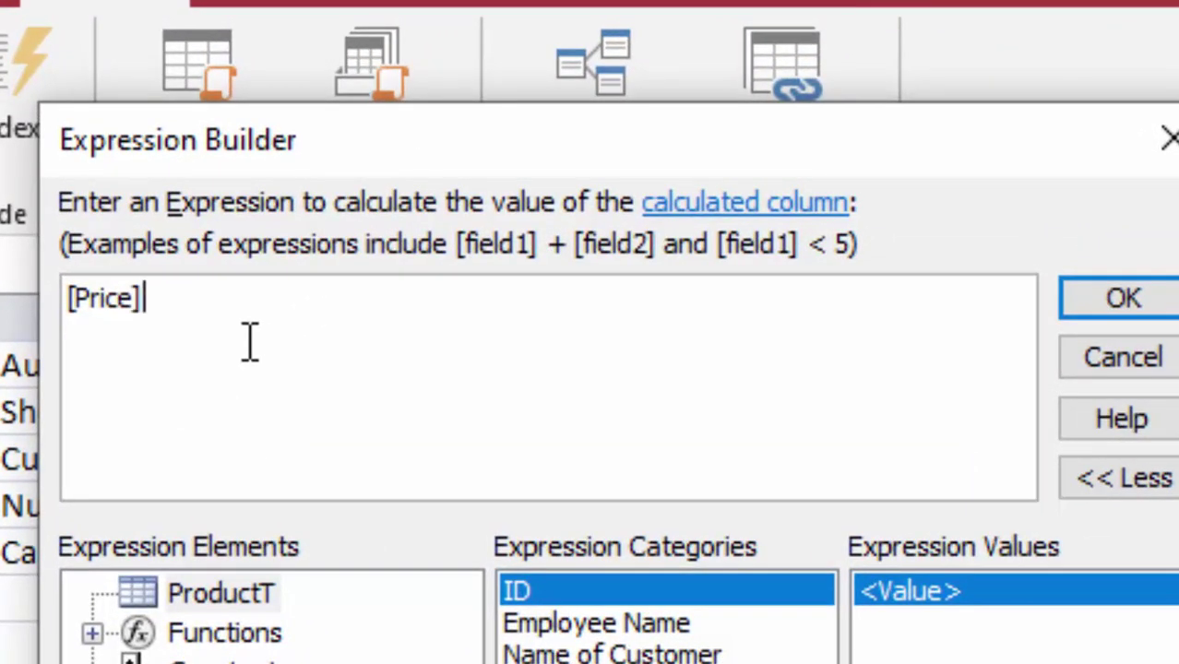
{"action": "type", "text": "*["}
{"action": "type", "text": "U"}
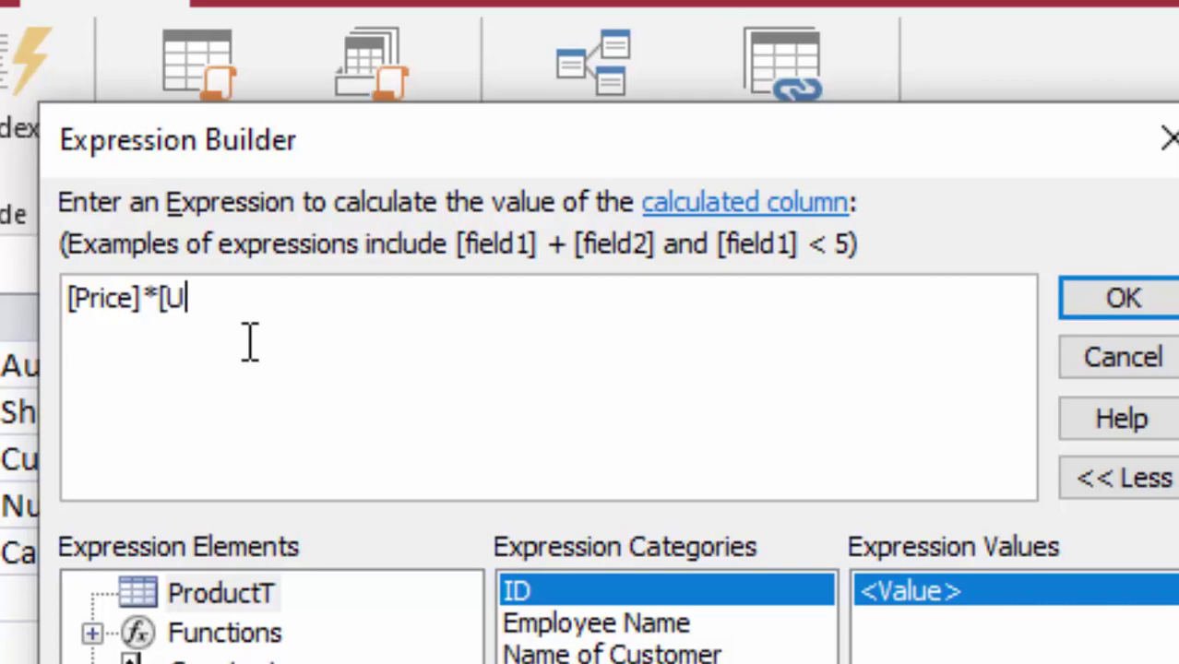
{"action": "type", "text": "nit"}
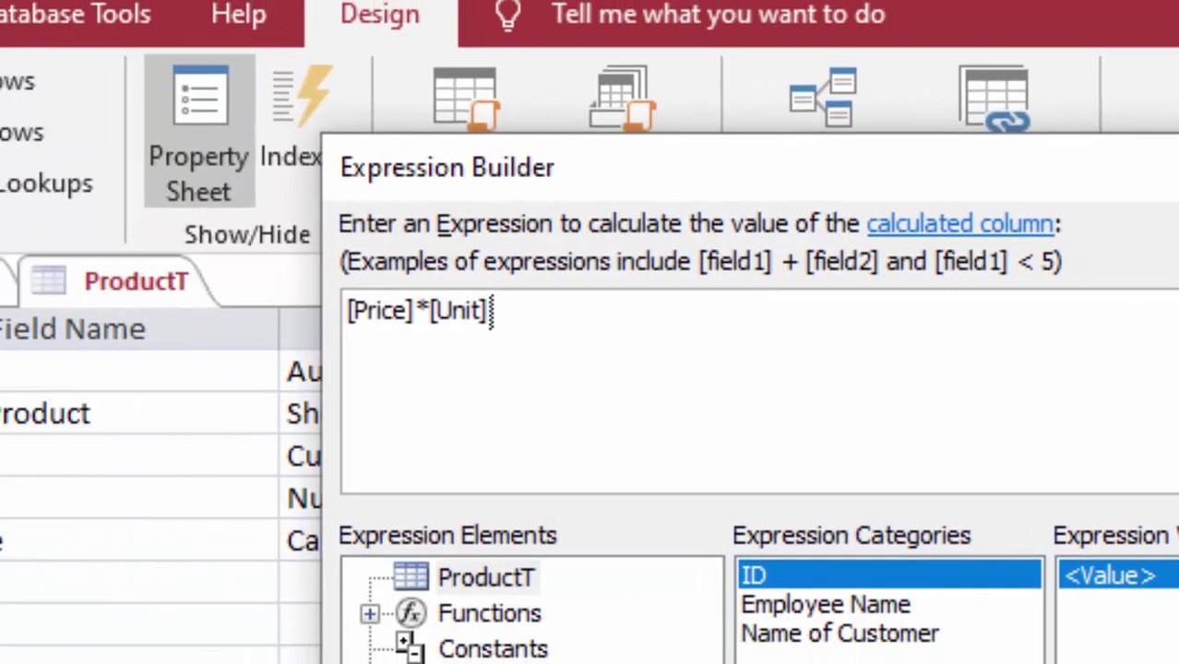
{"action": "left_click", "coordinate": [1121, 301]}
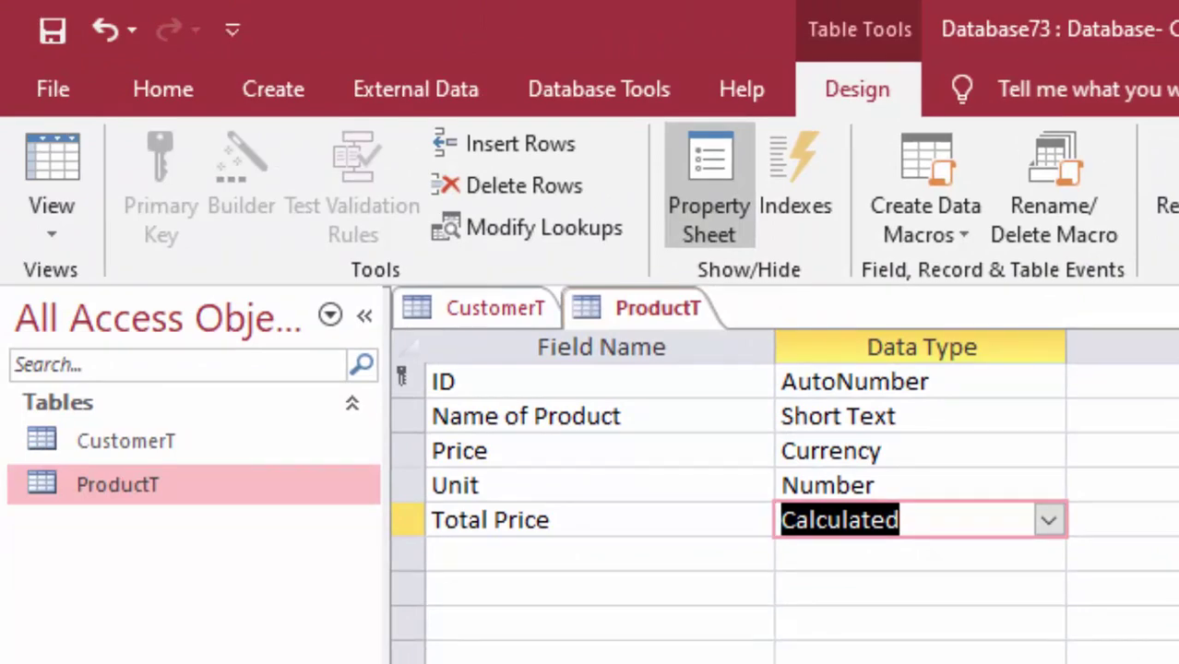
Save ProductT, accept the calculated-column warning, and view it as a datasheet
{"action": "left_click", "coordinate": [24, 155]}
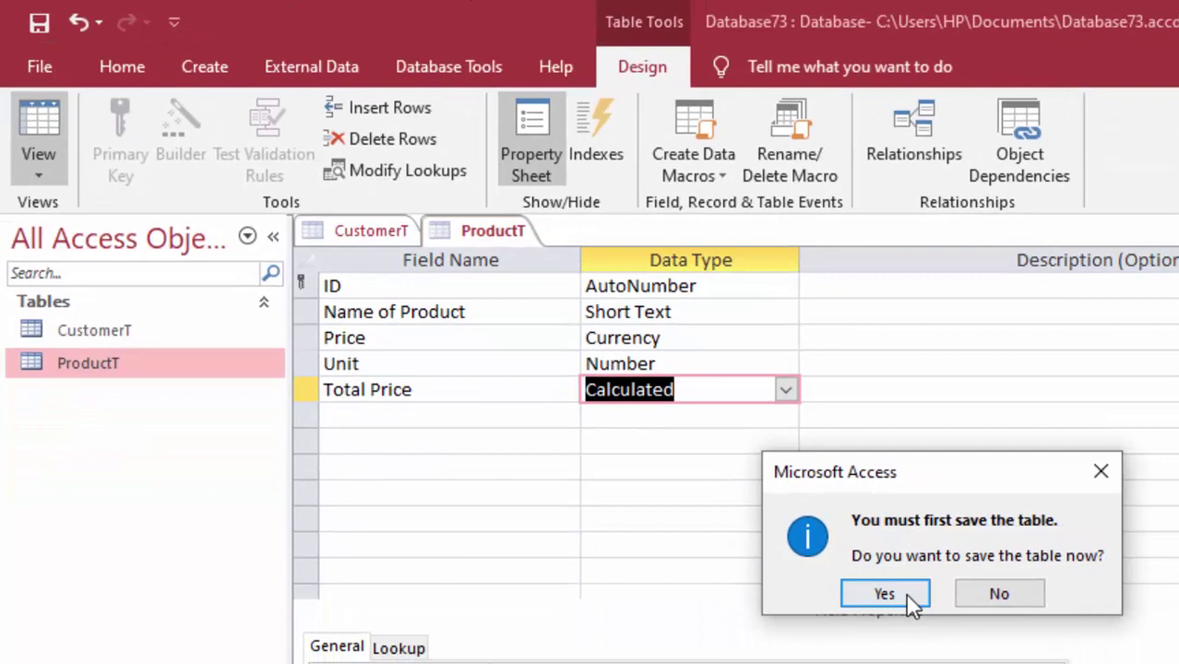
{"action": "left_click", "coordinate": [907, 596]}
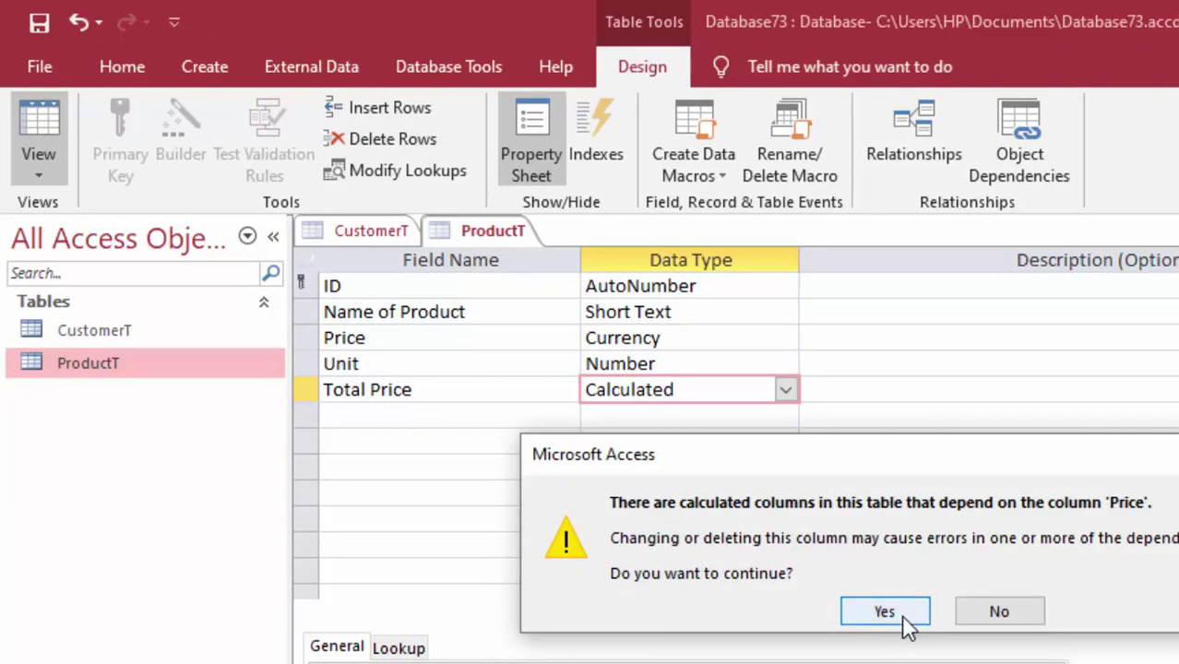
{"action": "left_click", "coordinate": [905, 618]}
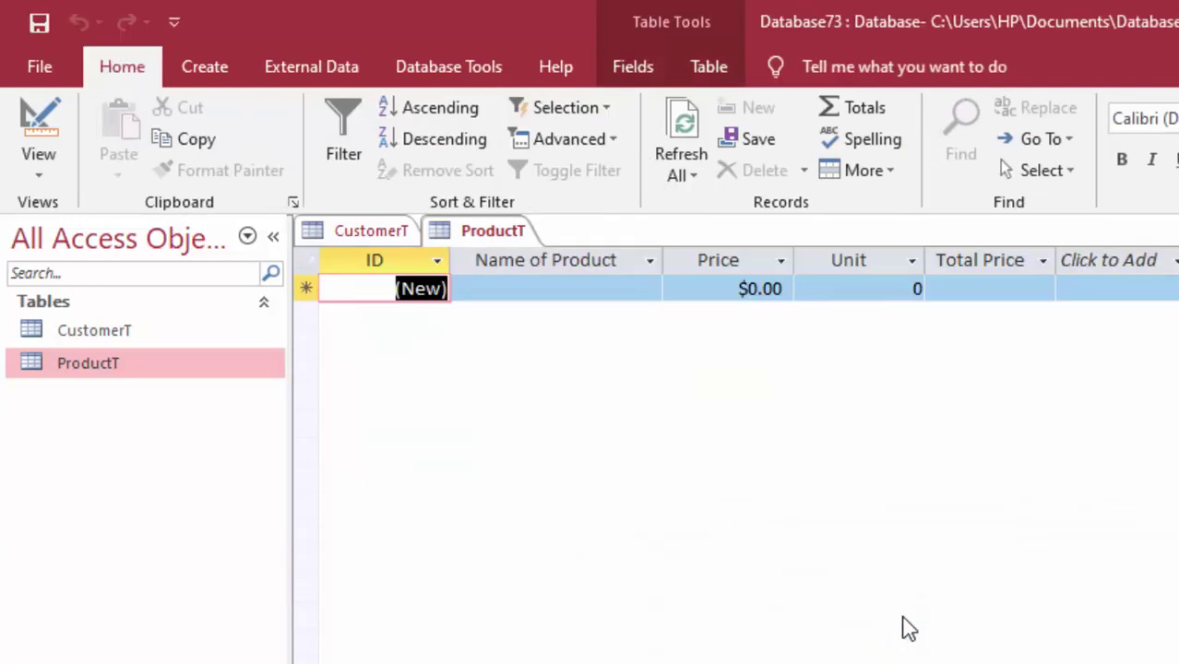
{"action": "key", "text": "Tab"}
Enter a Keyboard record priced 220 with 5 units, giving a total of 1100
{"action": "left_click", "coordinate": [593, 288]}
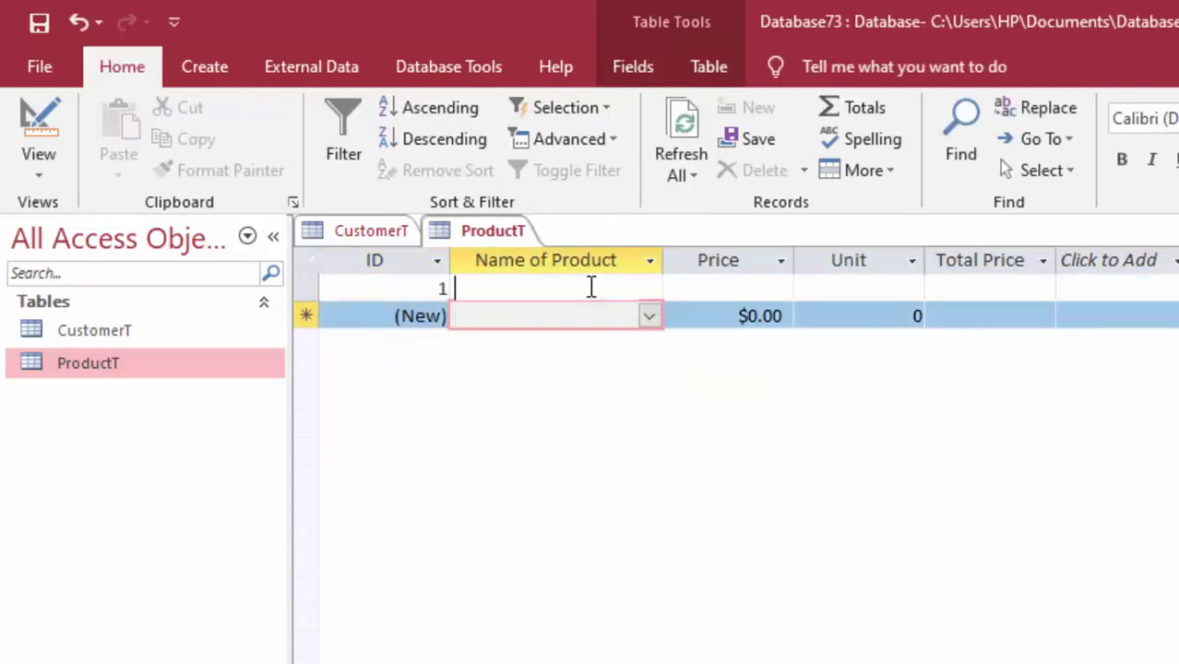
{"action": "left_click", "coordinate": [649, 290]}
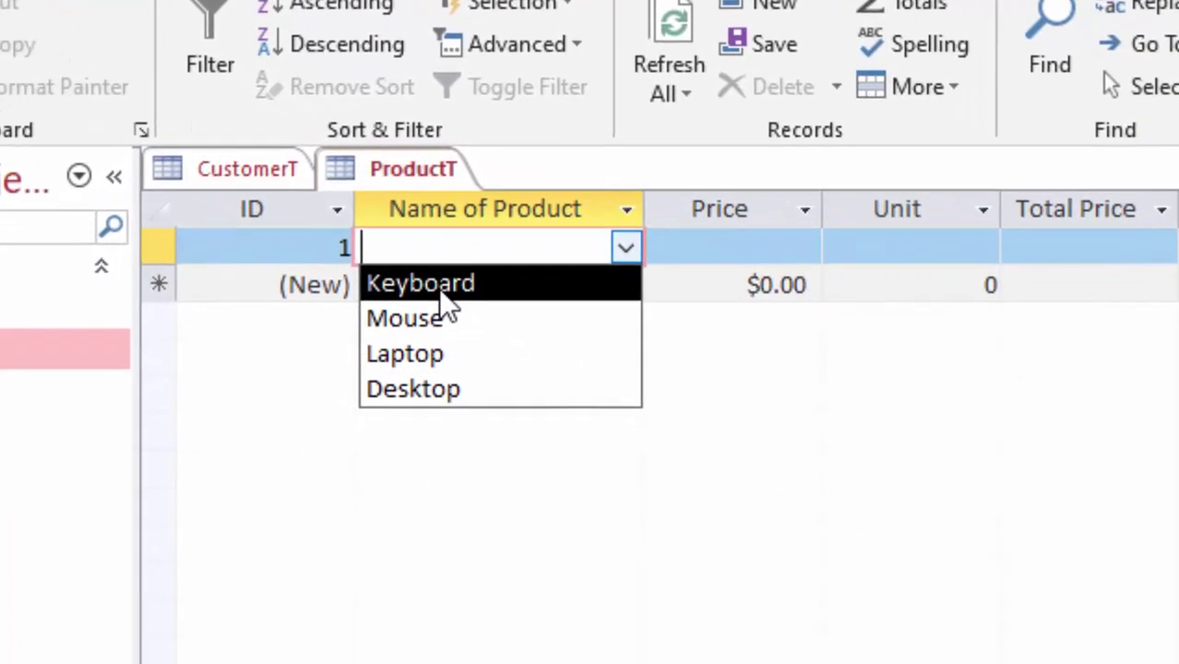
{"action": "left_click", "coordinate": [556, 353]}
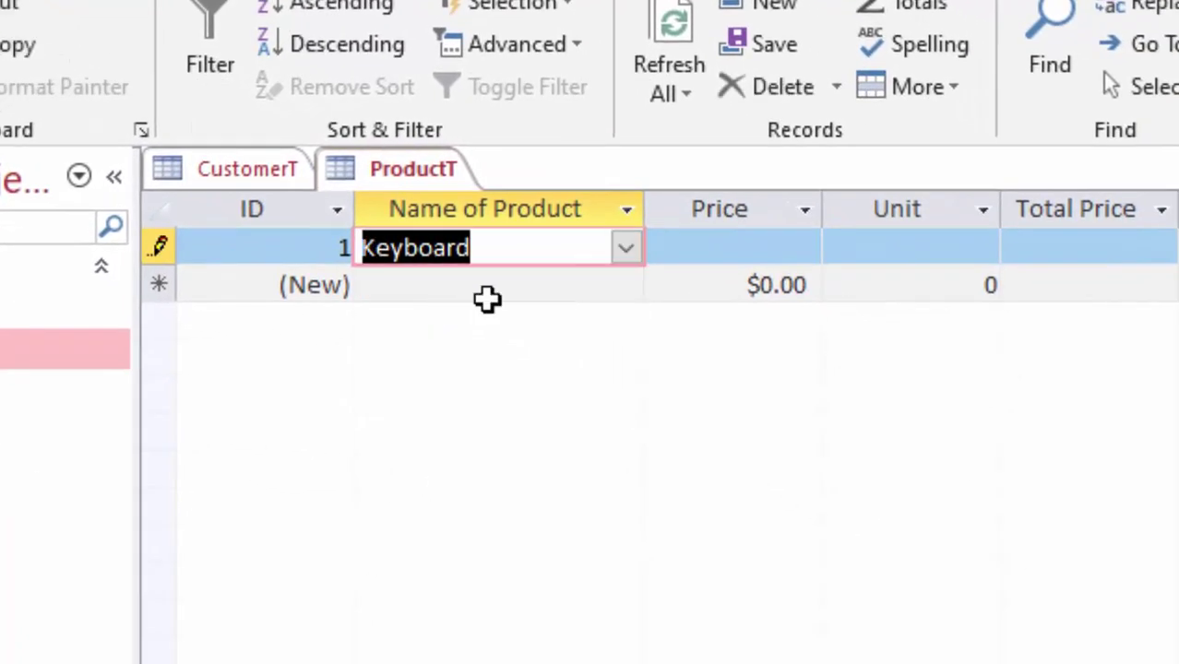
{"action": "left_click", "coordinate": [699, 257]}
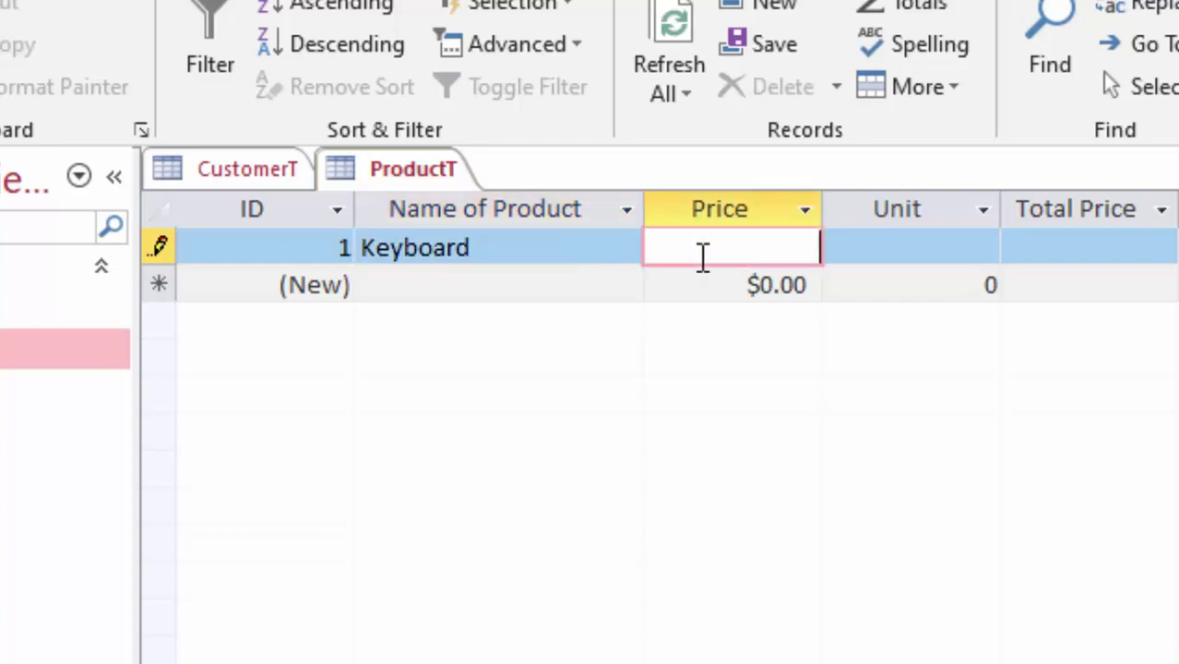
{"action": "type", "text": "220"}
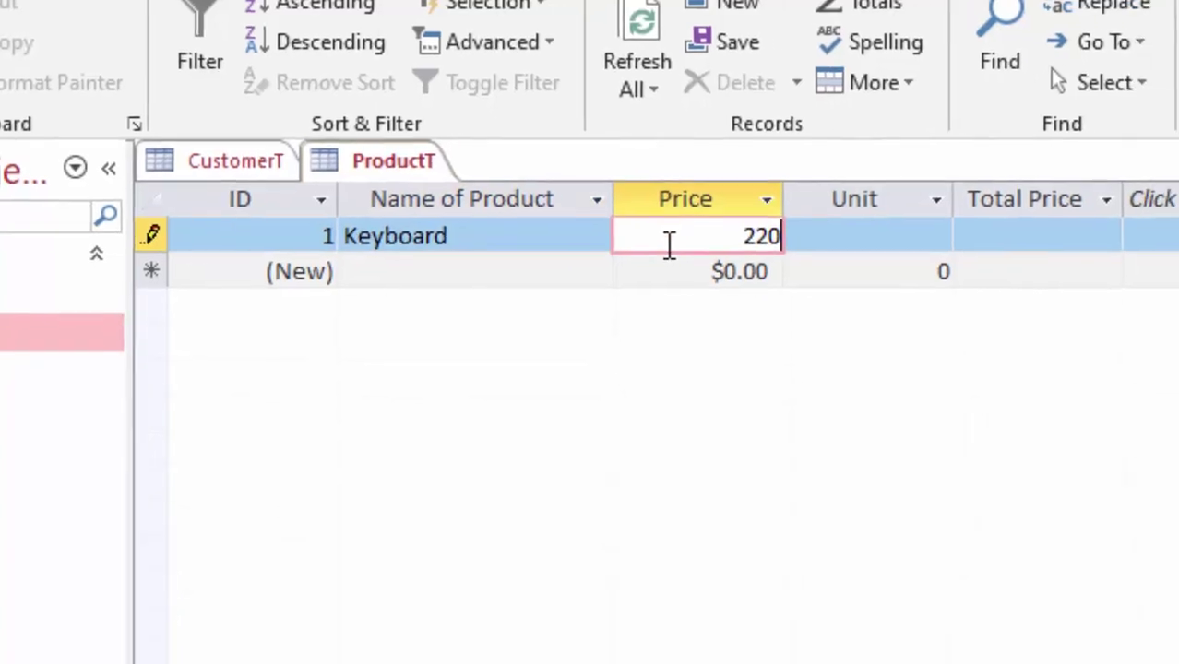
{"action": "key", "text": "Tab"}
{"action": "type", "text": "5"}
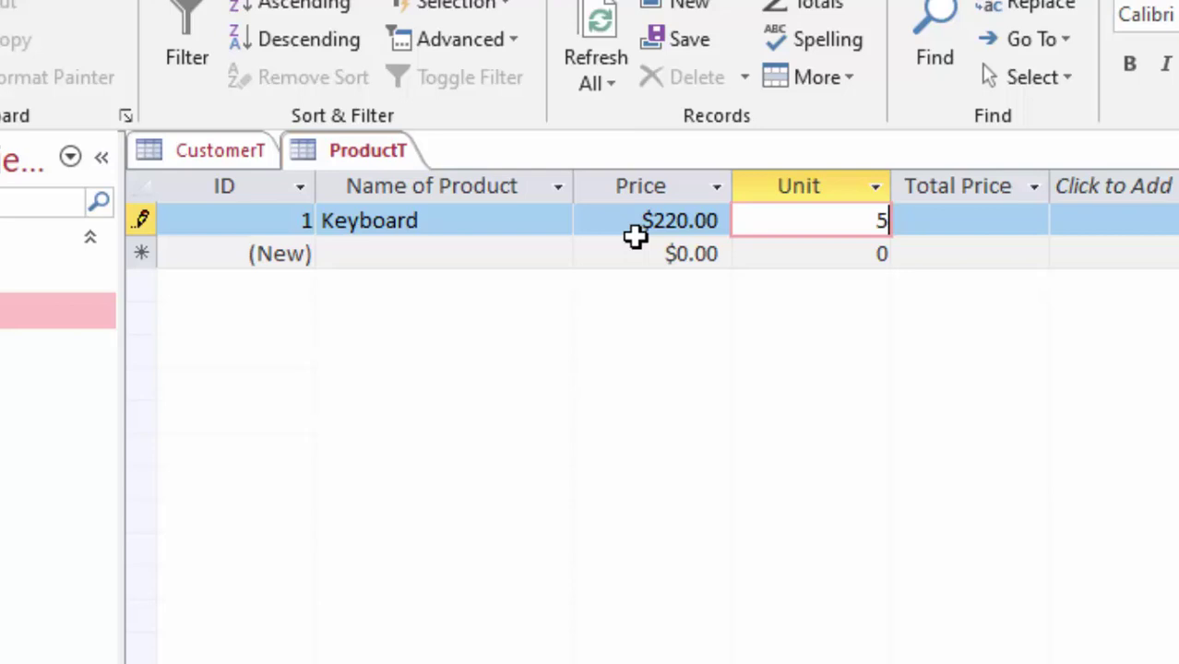
{"action": "key", "text": "Tab"}
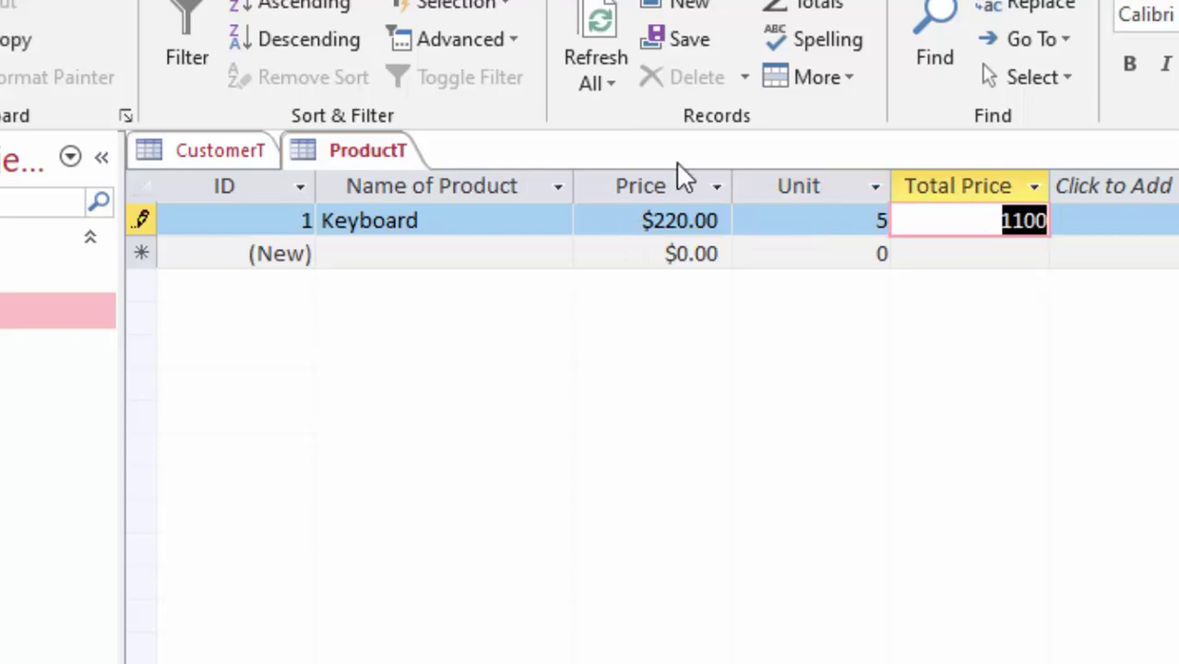
Add a Laptop record priced 70,000 with 5 units, giving a total of 350000
{"action": "left_click", "coordinate": [362, 259]}
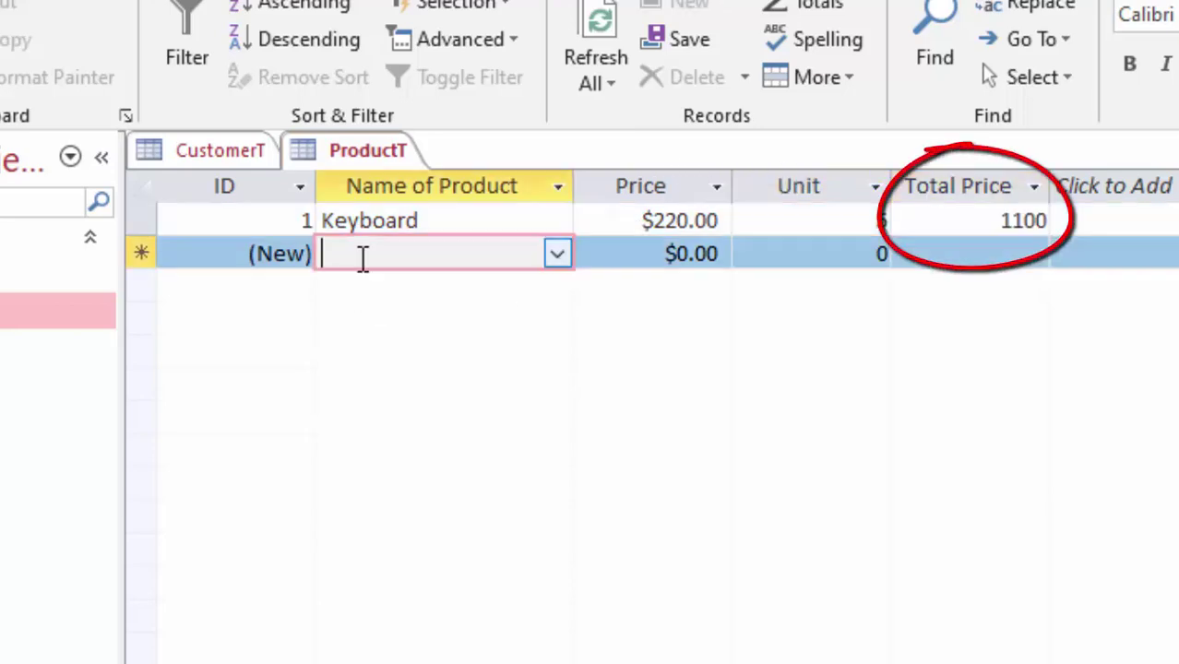
{"action": "left_click", "coordinate": [557, 256]}
{"action": "left_click", "coordinate": [440, 351]}
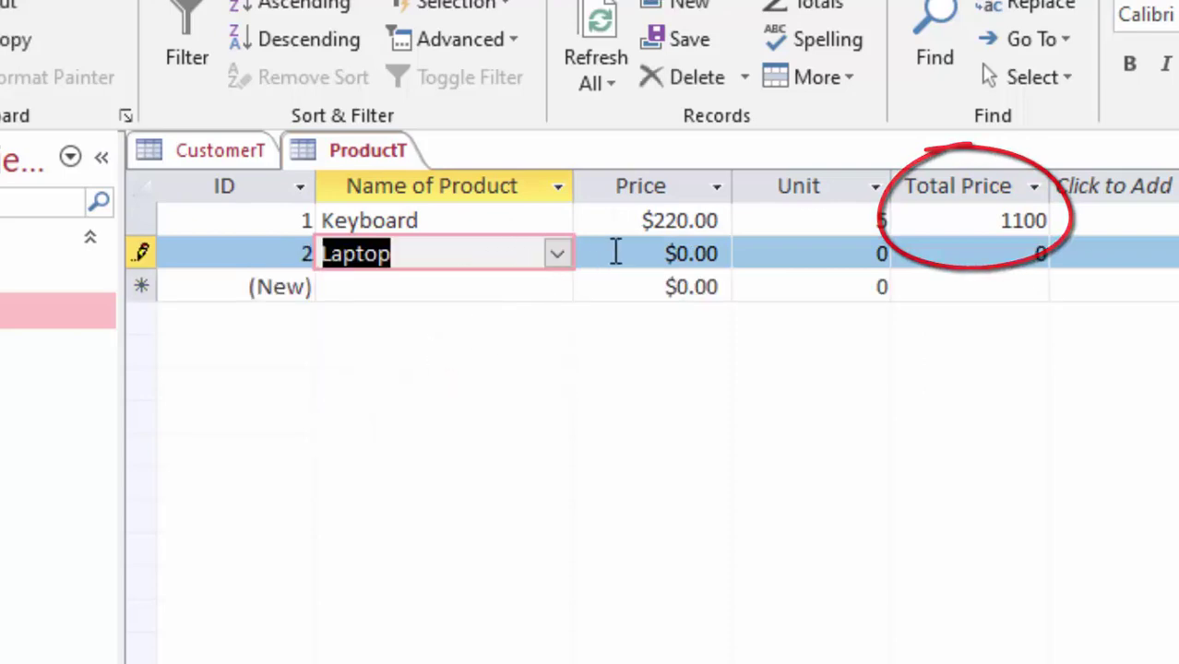
{"action": "left_click_drag", "start_coordinate": [616, 253], "coordinate": [804, 252]}
{"action": "key", "text": "BackSpace"}
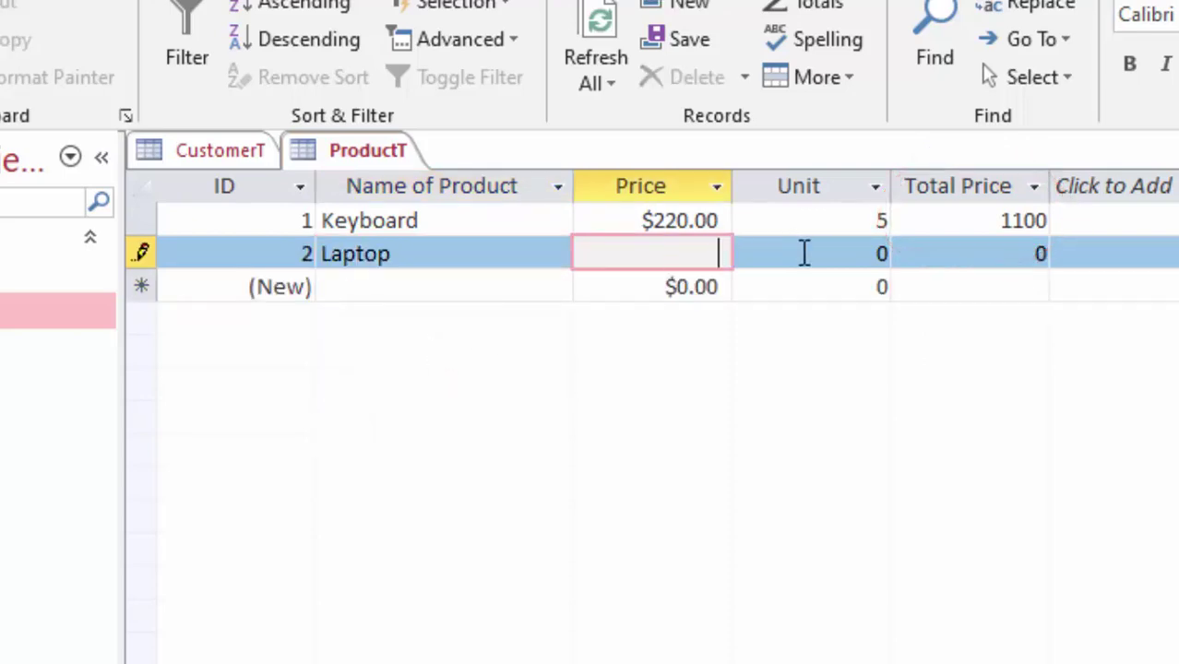
{"action": "type", "text": "70000"}
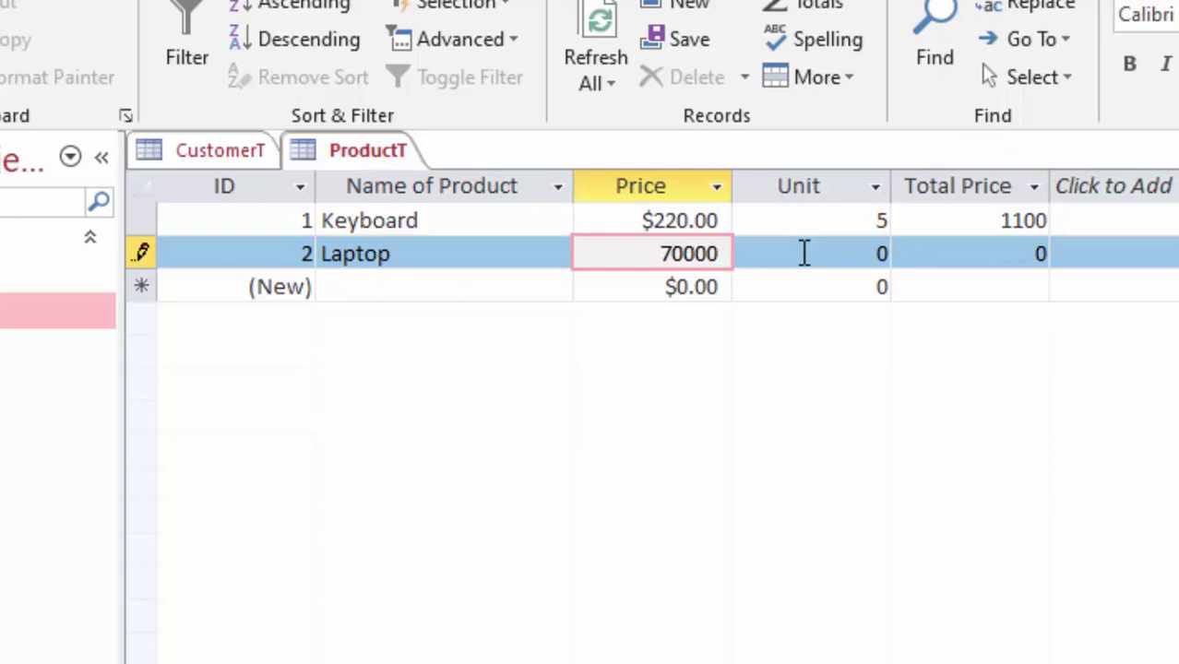
{"action": "key", "text": "Tab"}
{"action": "type", "text": "5"}
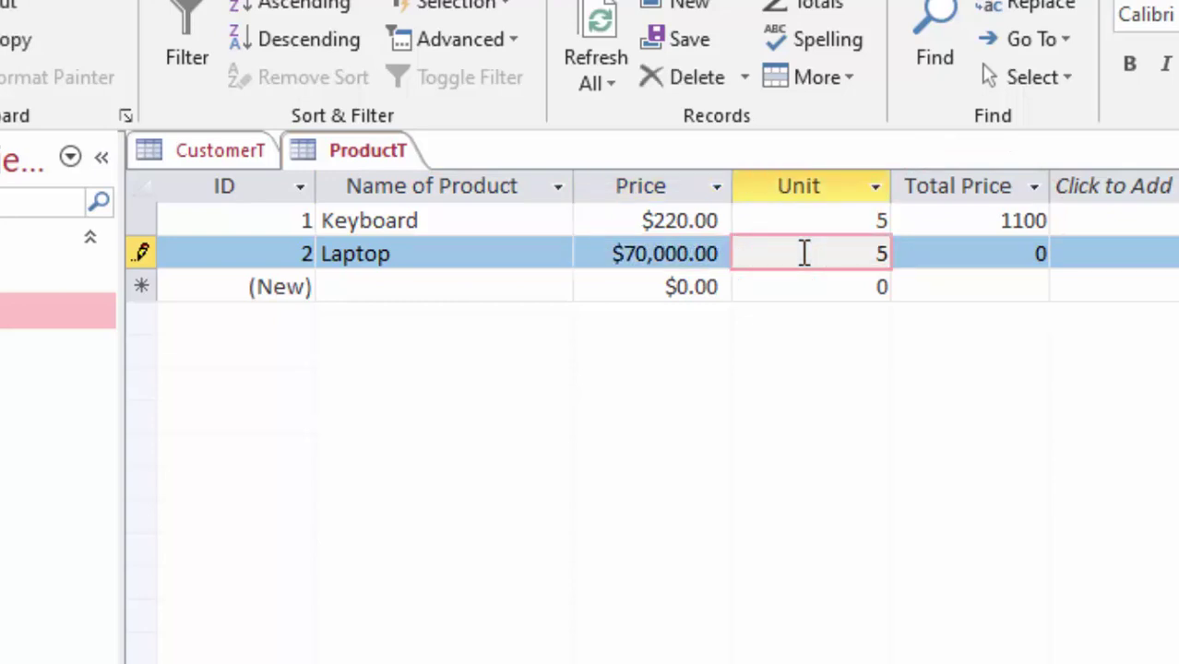
{"action": "key", "text": "Tab"}
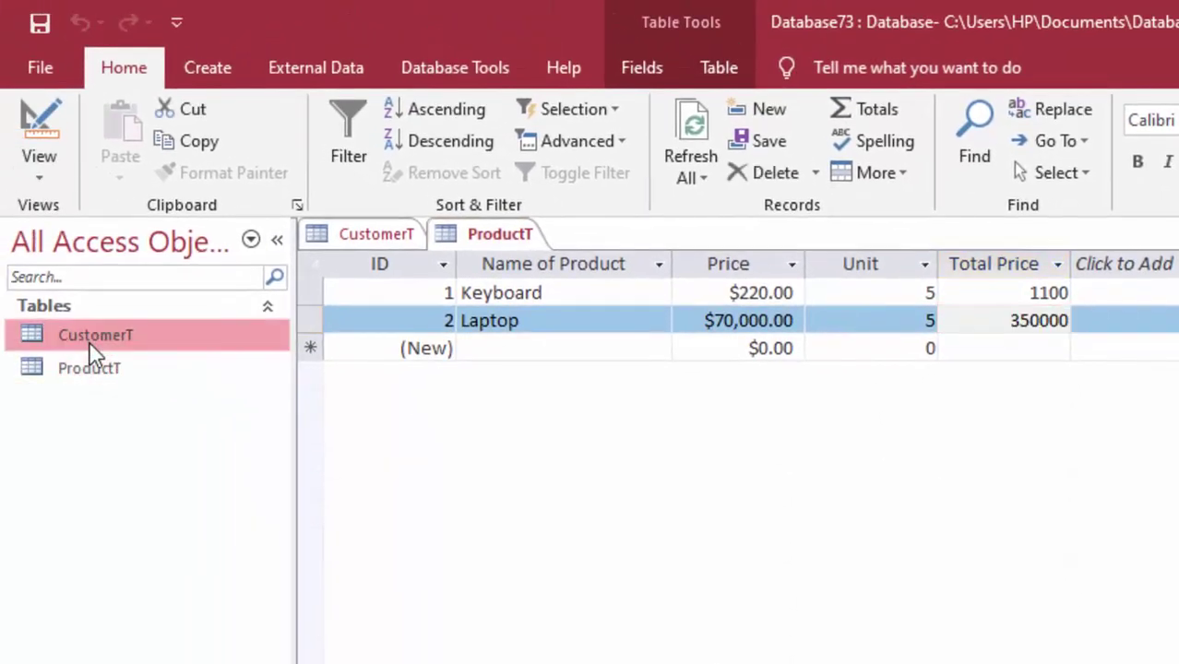
Open CustomerT and create a new blank form, Form1, from the Create tab
{"action": "double_click", "coordinate": [89, 341]}
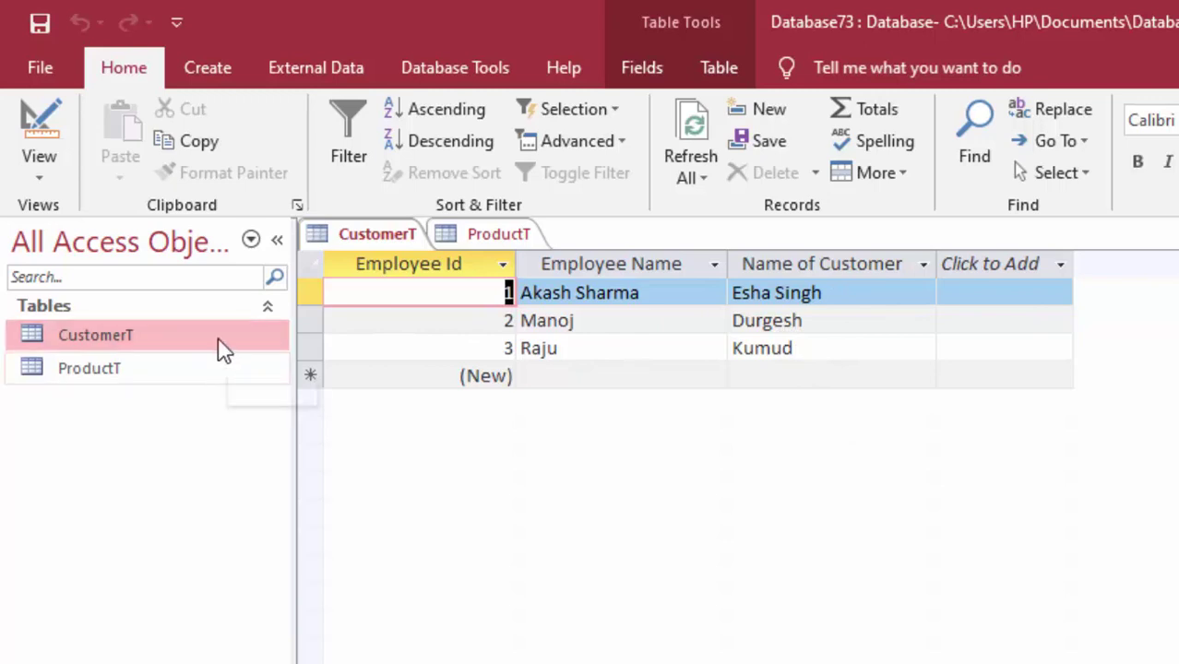
{"action": "left_click", "coordinate": [217, 67]}
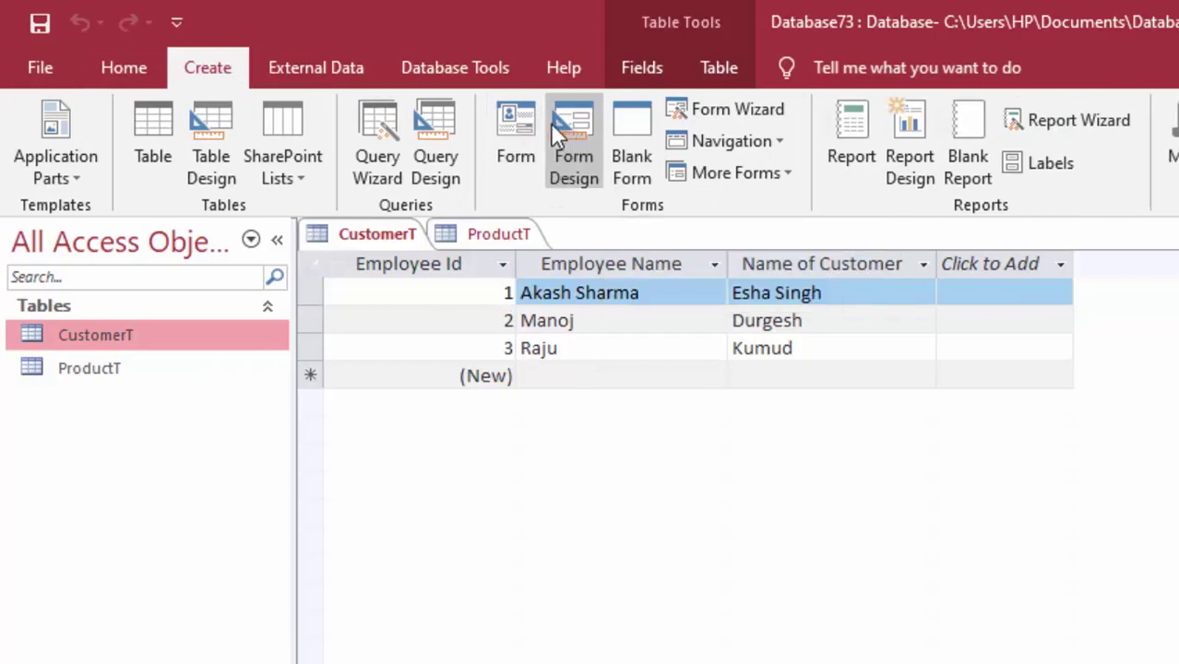
{"action": "left_click", "coordinate": [627, 134]}
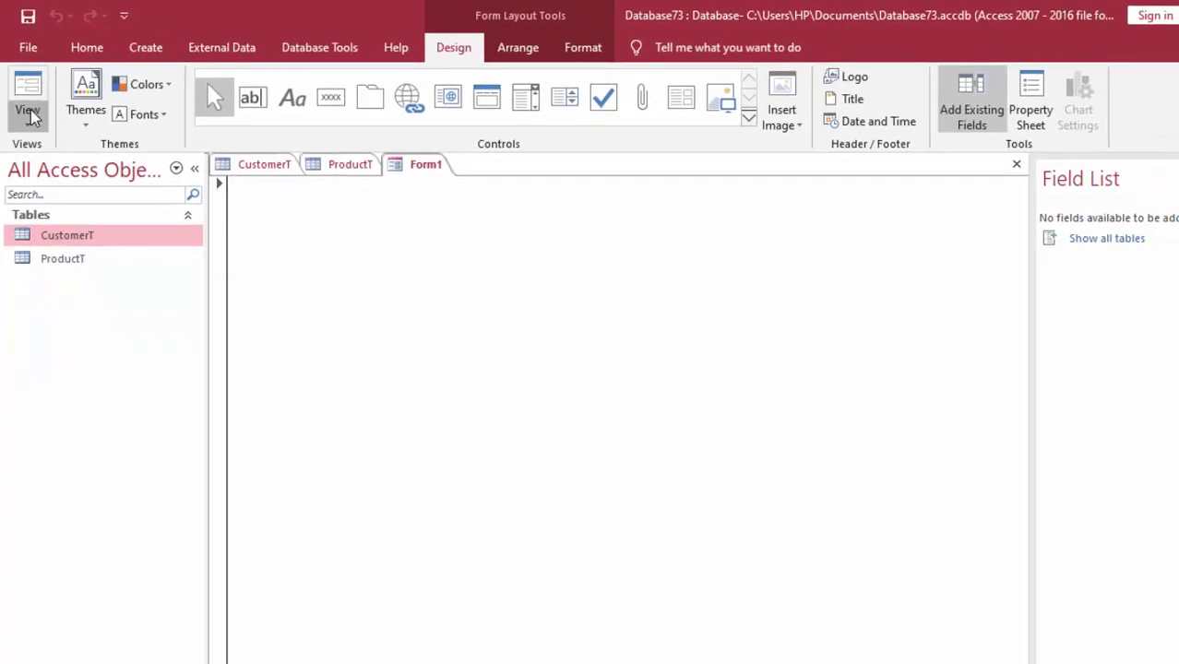
In Design View, widen Form1 and add the CustomerT fields Employee Id, Employee Name and Name of Customer
{"action": "left_click", "coordinate": [29, 112]}
{"action": "left_click", "coordinate": [97, 240]}
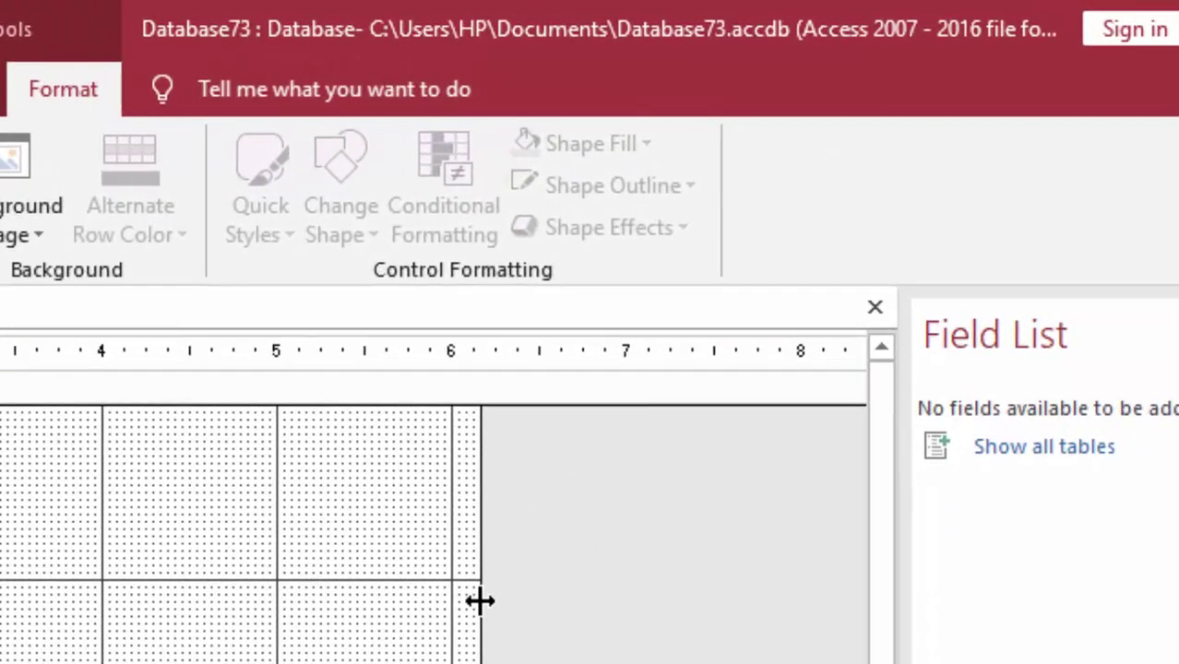
{"action": "left_click_drag", "start_coordinate": [480, 600], "coordinate": [546, 636]}
{"action": "left_click", "coordinate": [999, 461]}
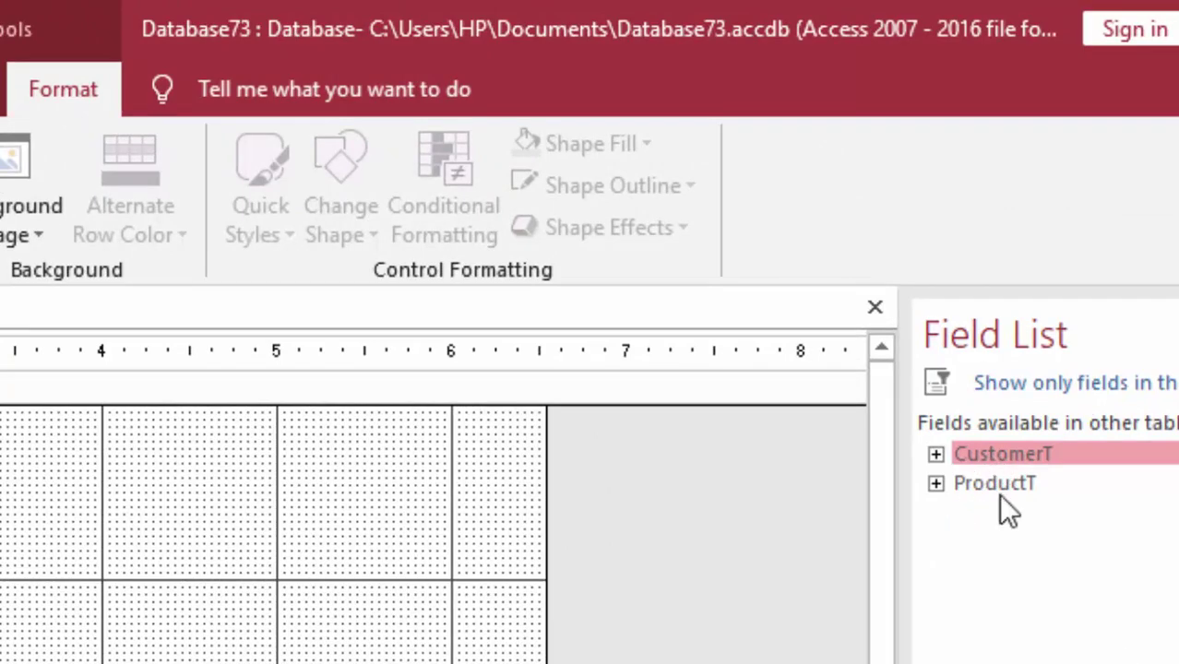
{"action": "left_click", "coordinate": [987, 453]}
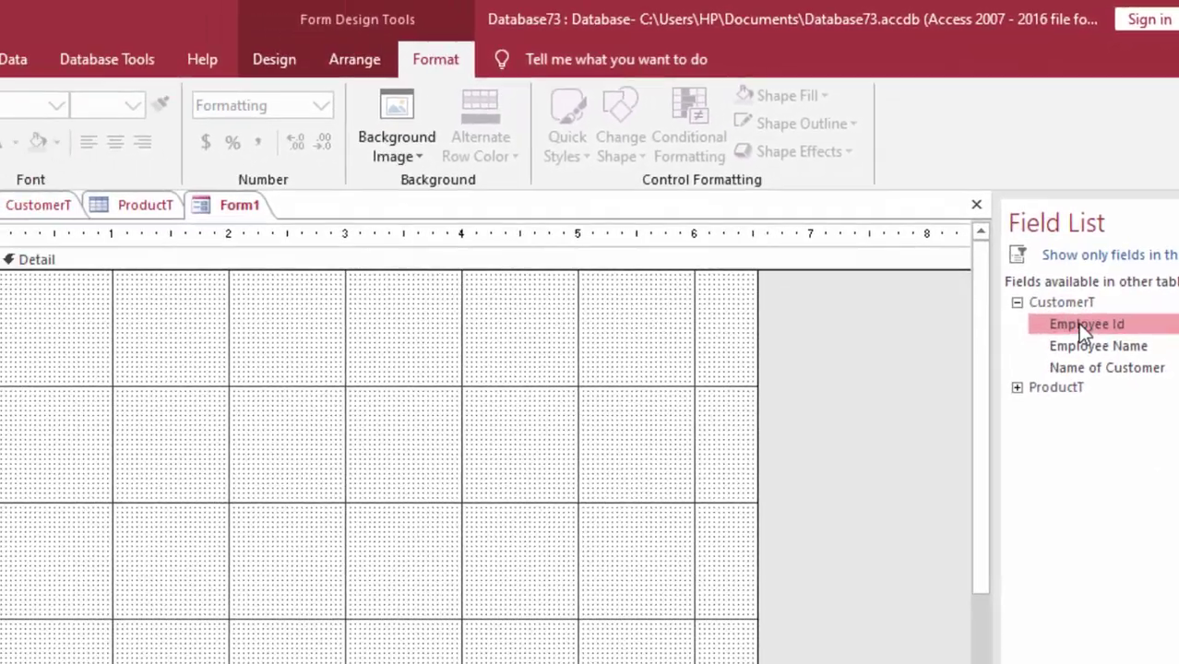
{"action": "double_click", "coordinate": [1079, 324]}
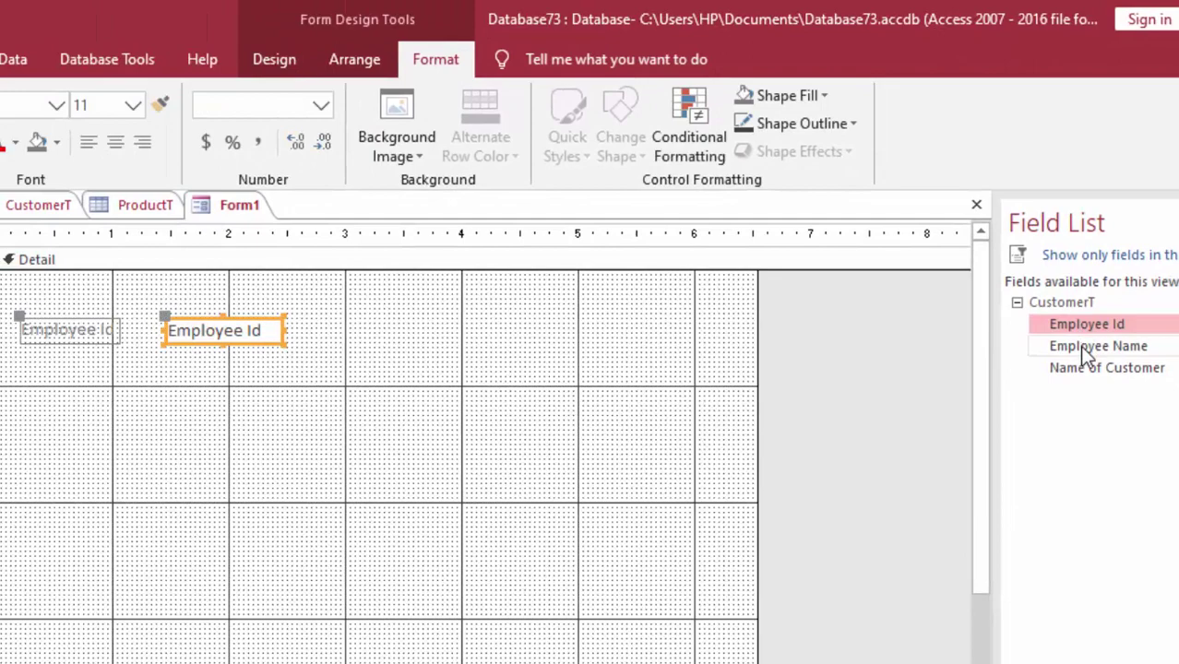
{"action": "double_click", "coordinate": [1082, 349]}
{"action": "double_click", "coordinate": [1084, 367]}
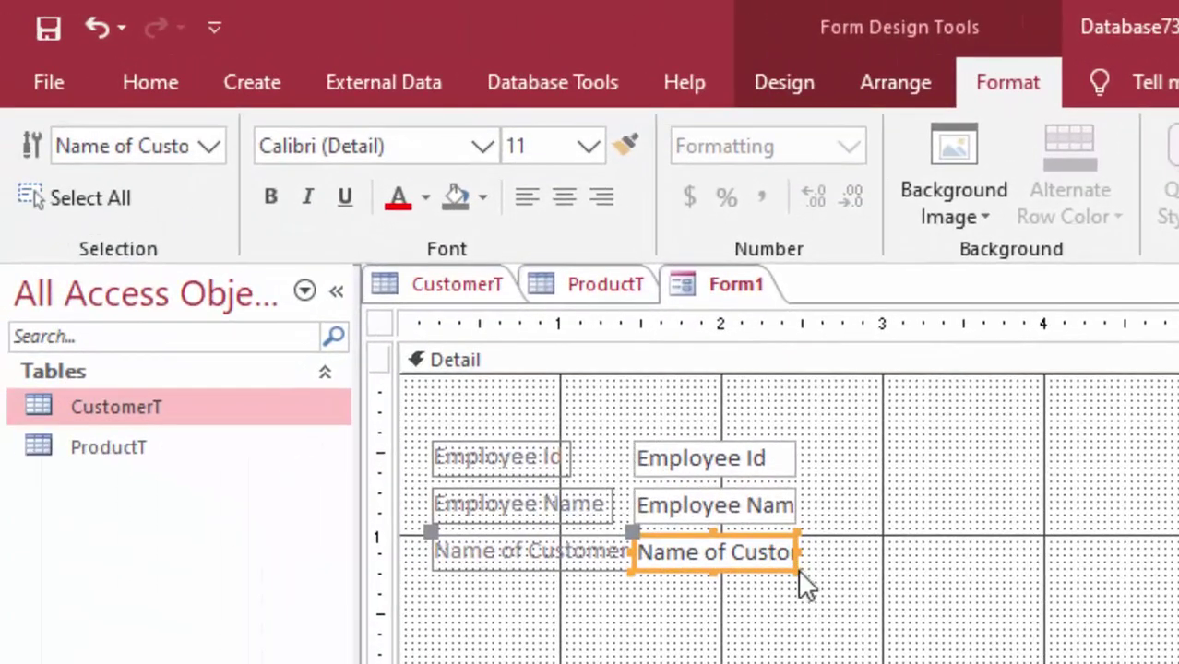
Widen the Name of Customer box, move it beside Employee Id, and resize its label
{"action": "left_click_drag", "start_coordinate": [795, 569], "coordinate": [883, 566]}
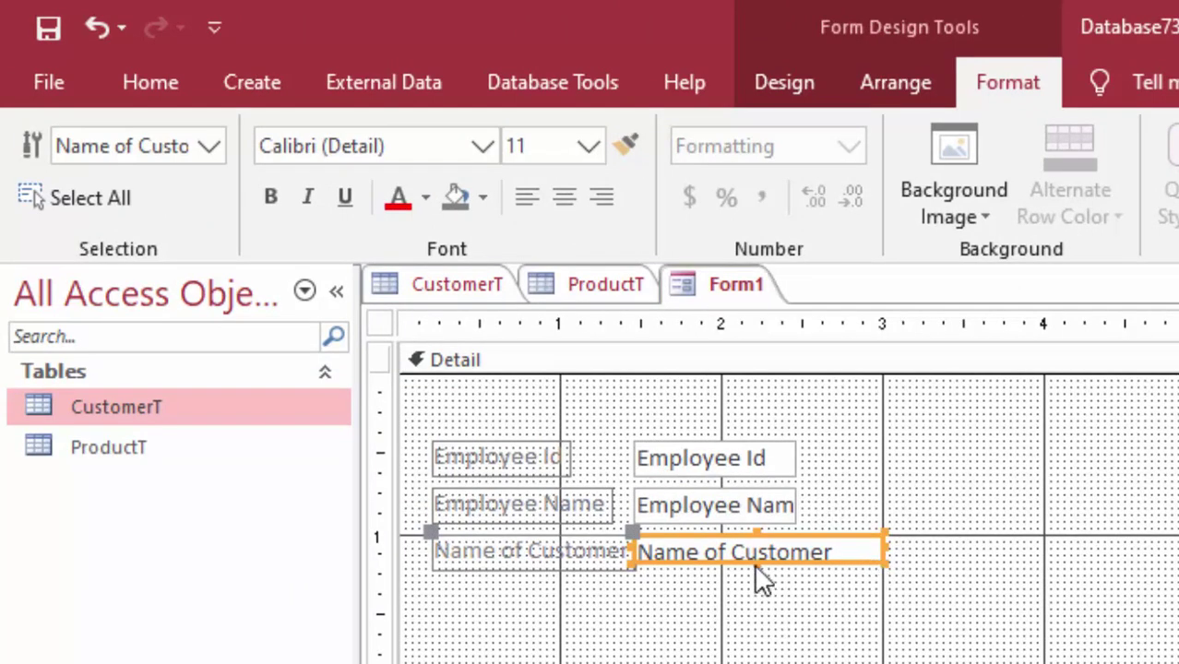
{"action": "mouse_move", "coordinate": [757, 563]}
{"action": "left_mouse_down"}
{"action": "mouse_move", "coordinate": [1079, 365]}
{"action": "mouse_move", "coordinate": [1024, 314]}
{"action": "left_mouse_up"}
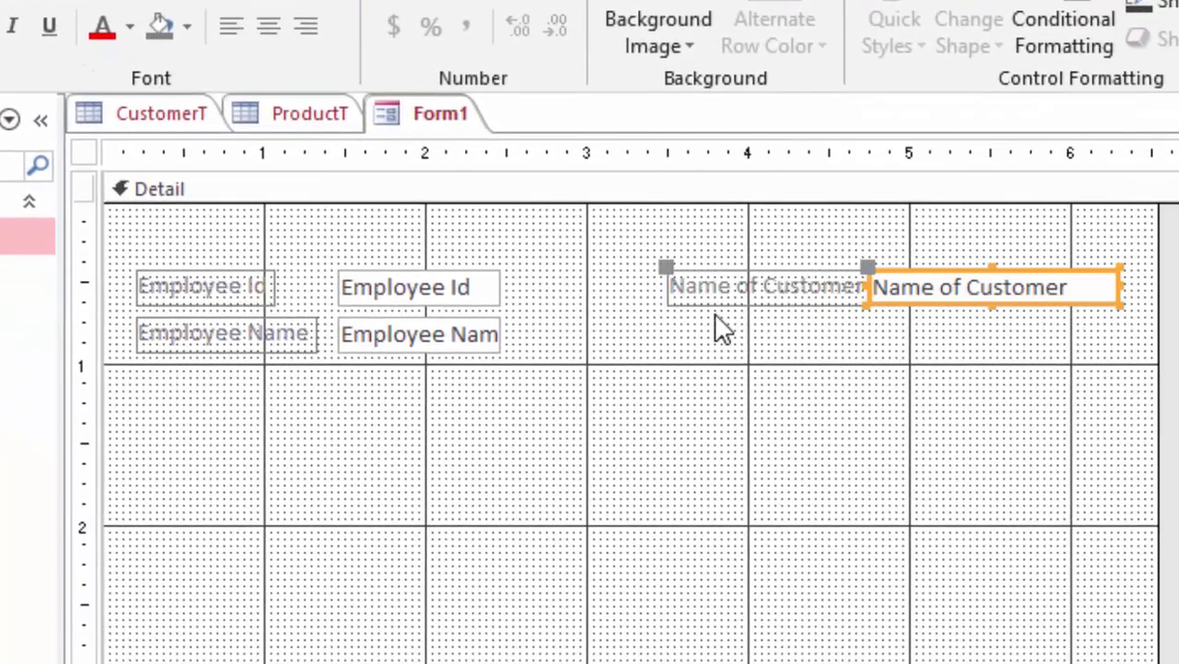
{"action": "left_click", "coordinate": [661, 313]}
{"action": "left_click", "coordinate": [667, 303]}
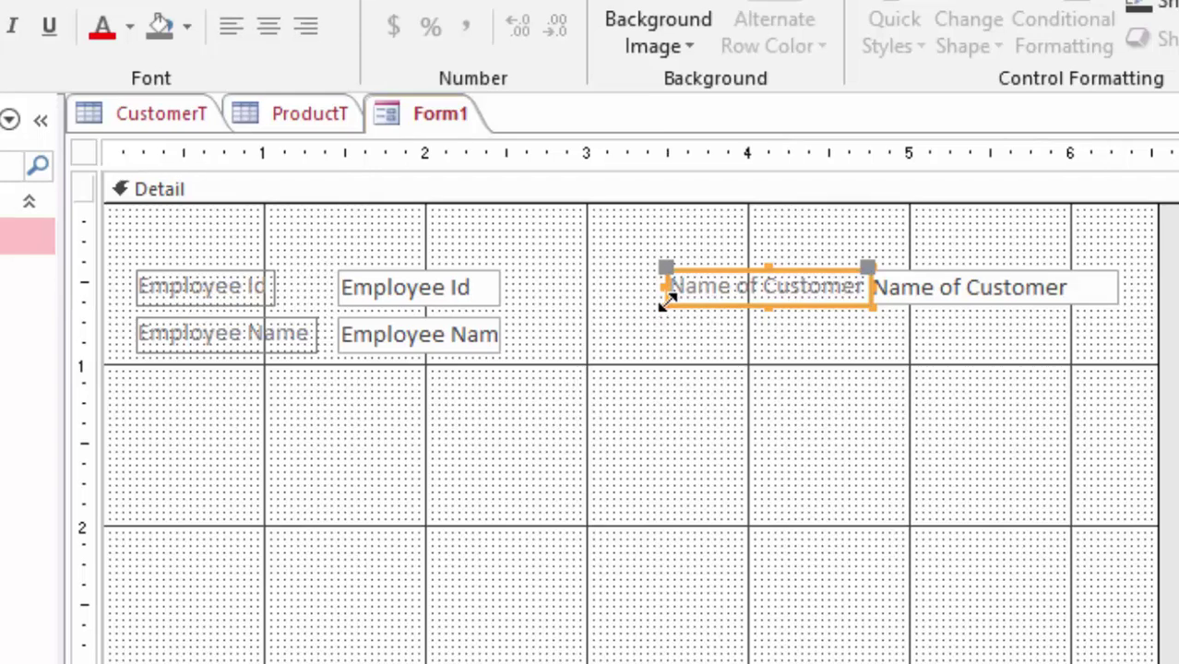
{"action": "left_click_drag", "start_coordinate": [665, 304], "coordinate": [624, 306]}
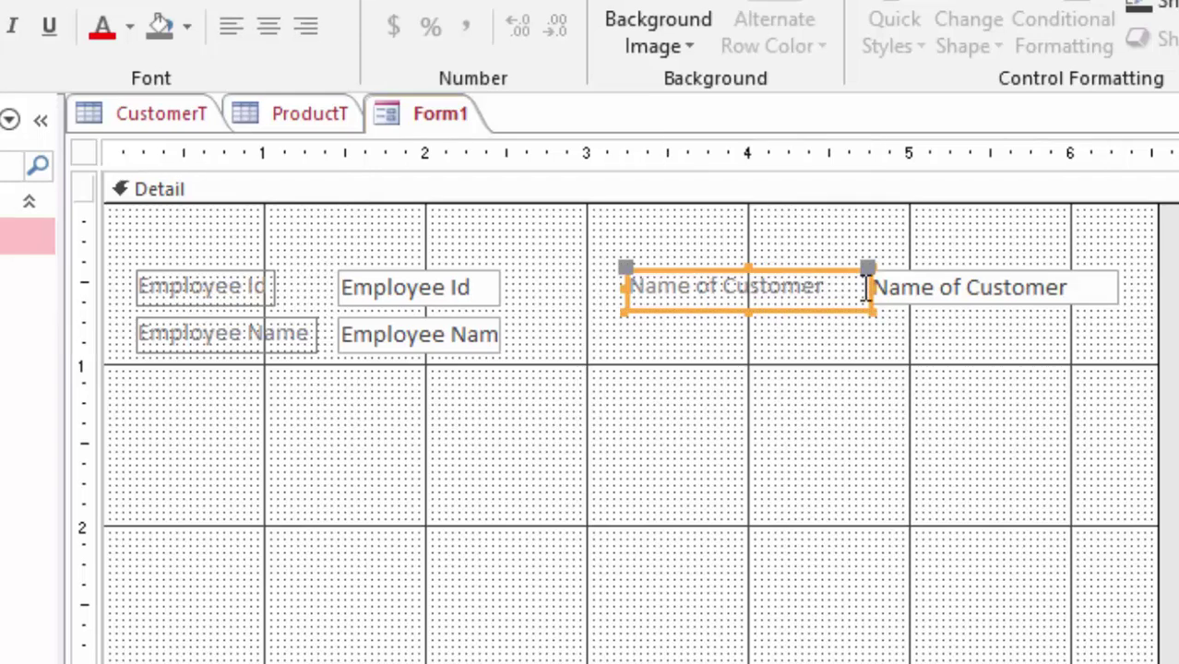
{"action": "left_click_drag", "start_coordinate": [868, 287], "coordinate": [838, 288]}
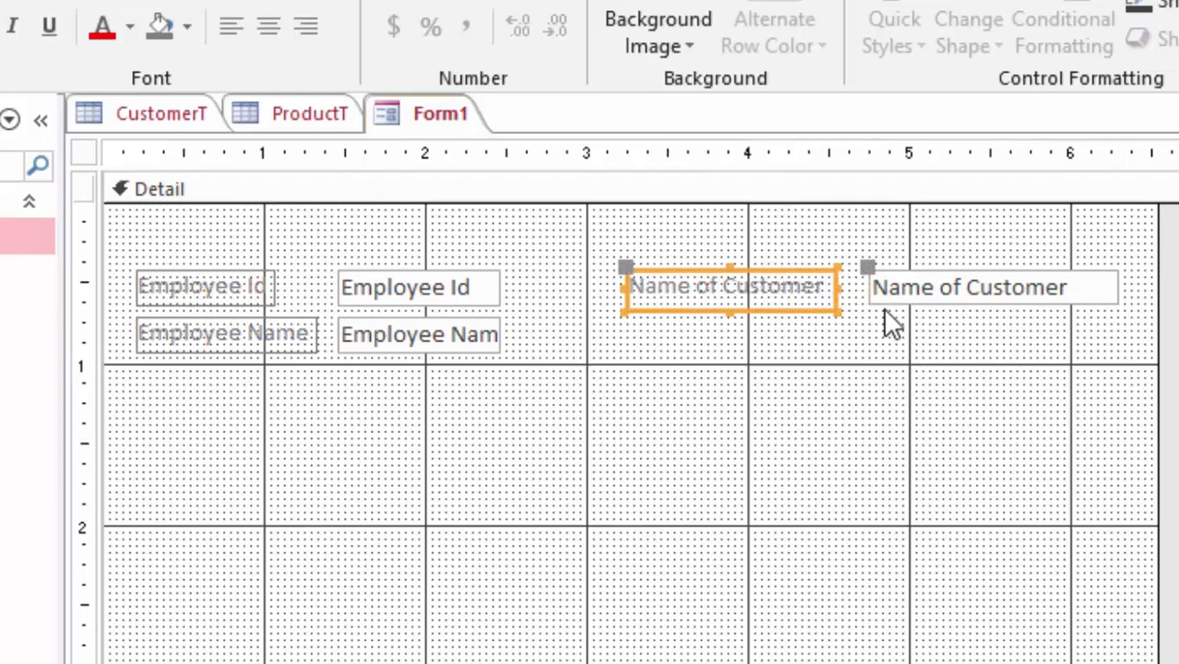
{"action": "left_click", "coordinate": [867, 359]}
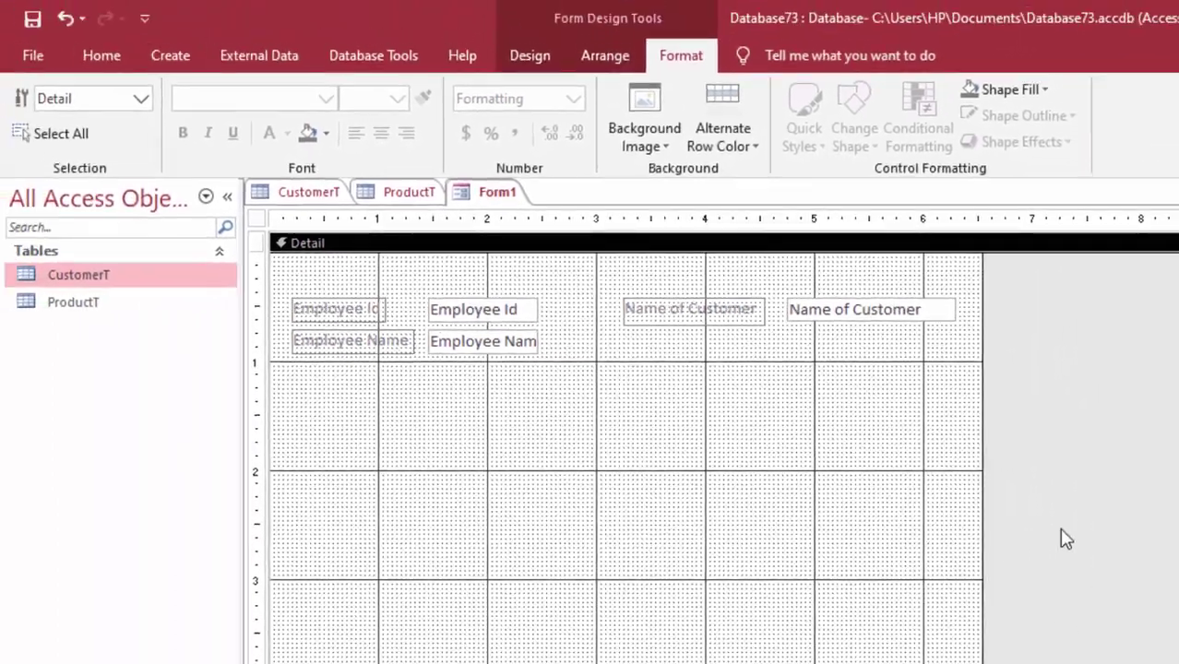
Shorten Form1's Detail section so it ends just past the 2-inch mark
{"action": "scroll", "coordinate": [627, 447], "scroll_direction": "down", "scroll_amount": 3}
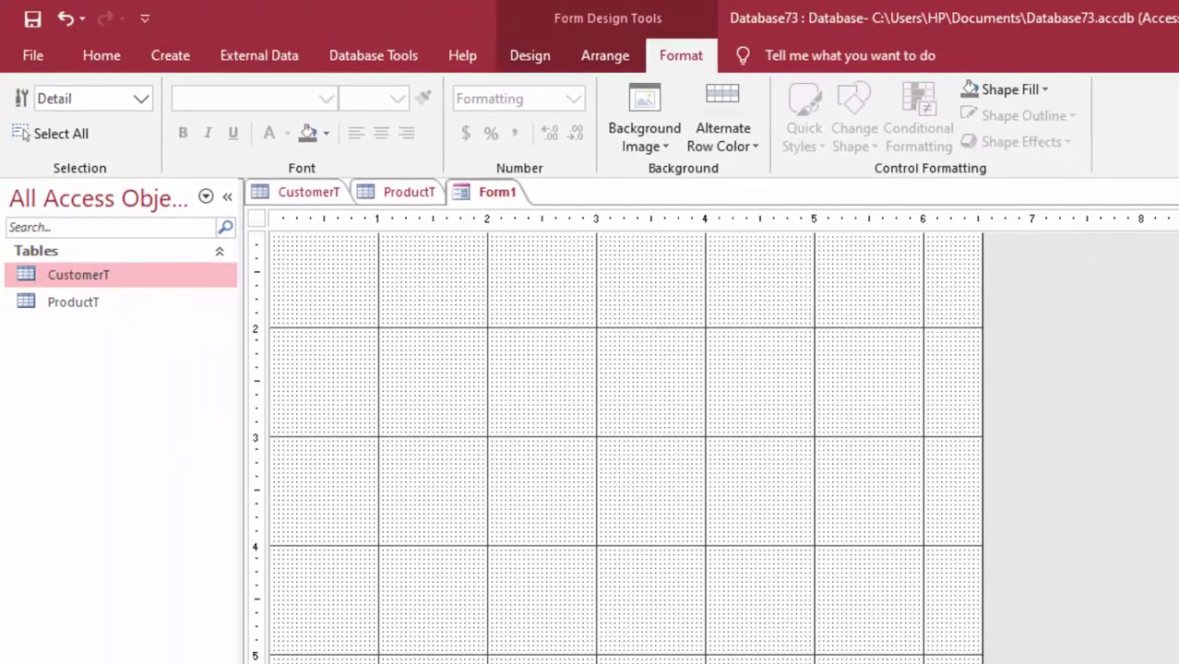
{"action": "left_click_drag", "start_coordinate": [802, 659], "coordinate": [808, 362]}
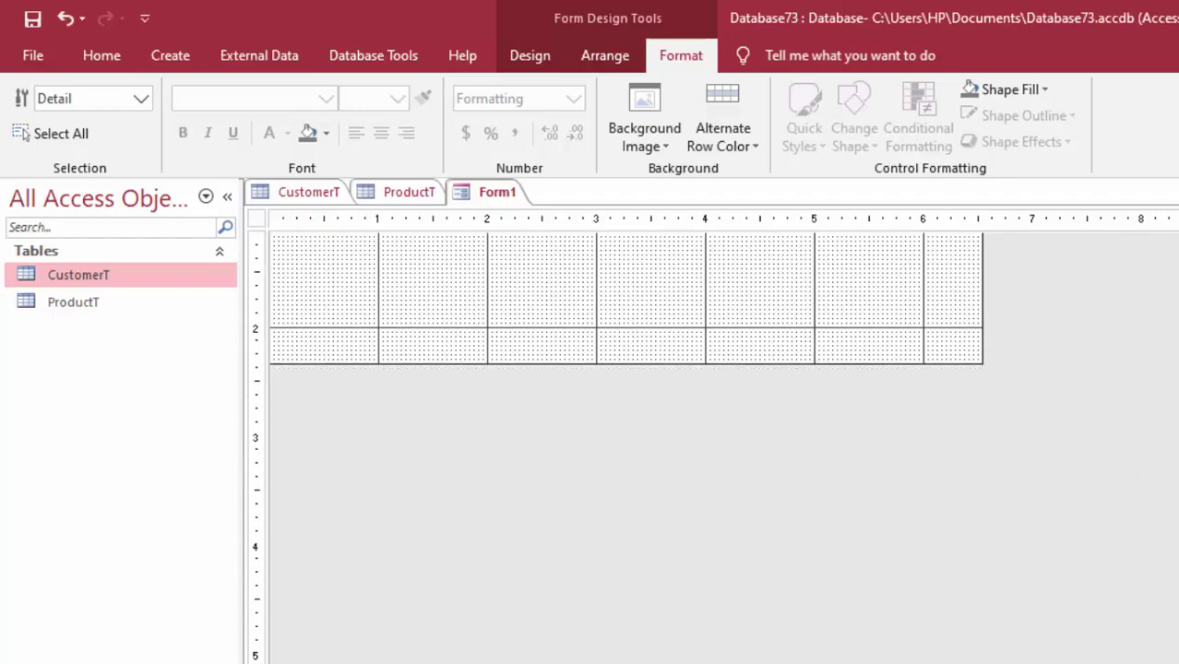
{"action": "scroll", "coordinate": [654, 420], "scroll_direction": "up", "scroll_amount": 3}
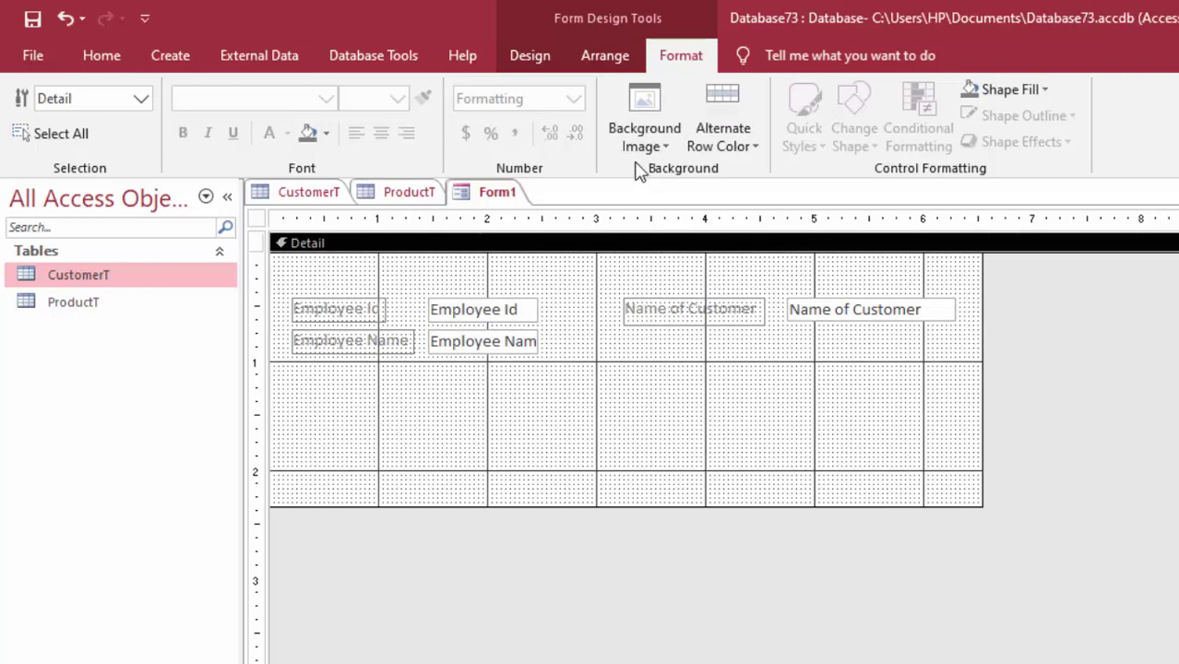
Try peach and light grey, then settle on an orange background for the Detail section
{"action": "left_click", "coordinate": [324, 133]}
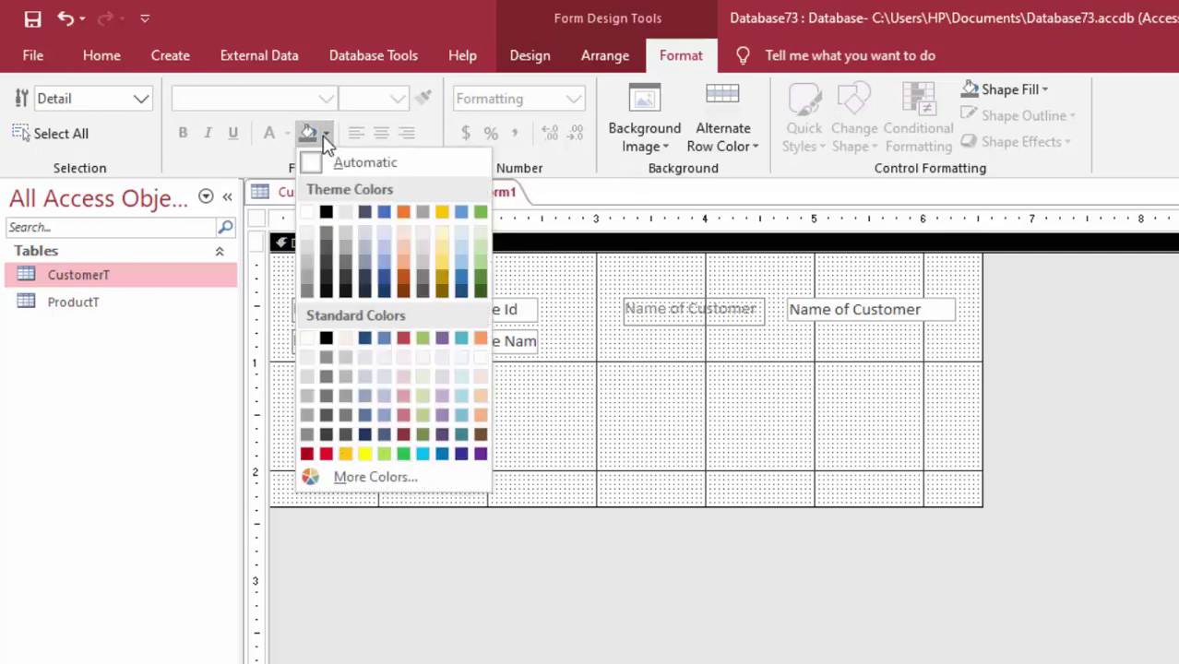
{"action": "left_click", "coordinate": [404, 250]}
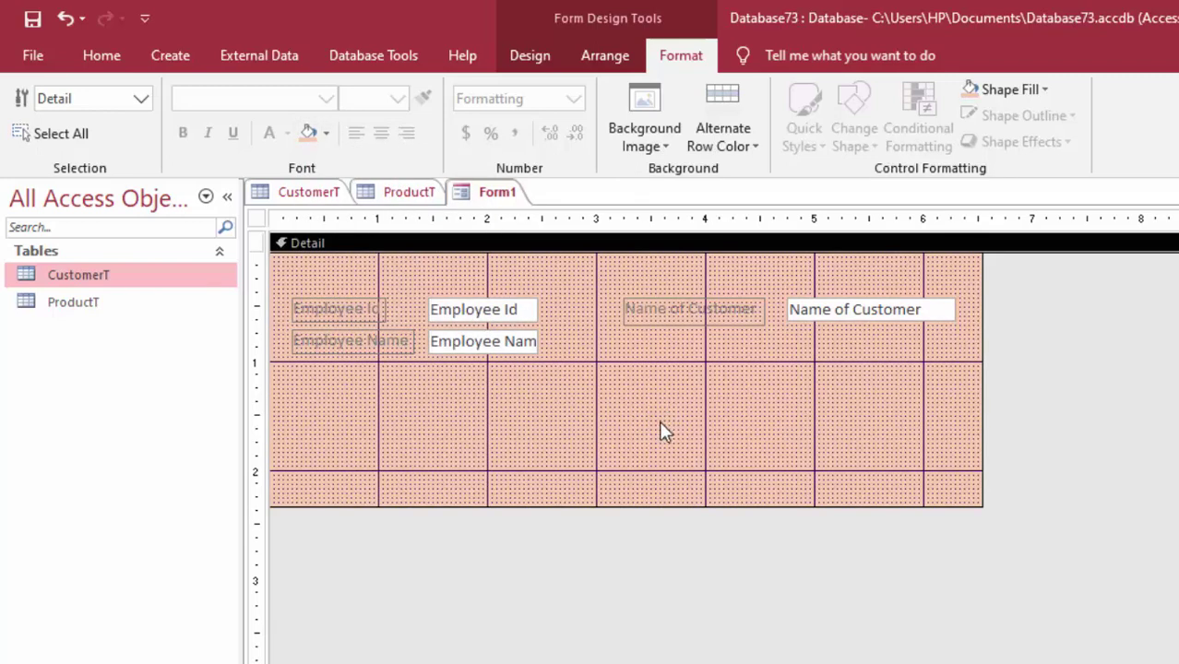
{"action": "left_click", "coordinate": [324, 134]}
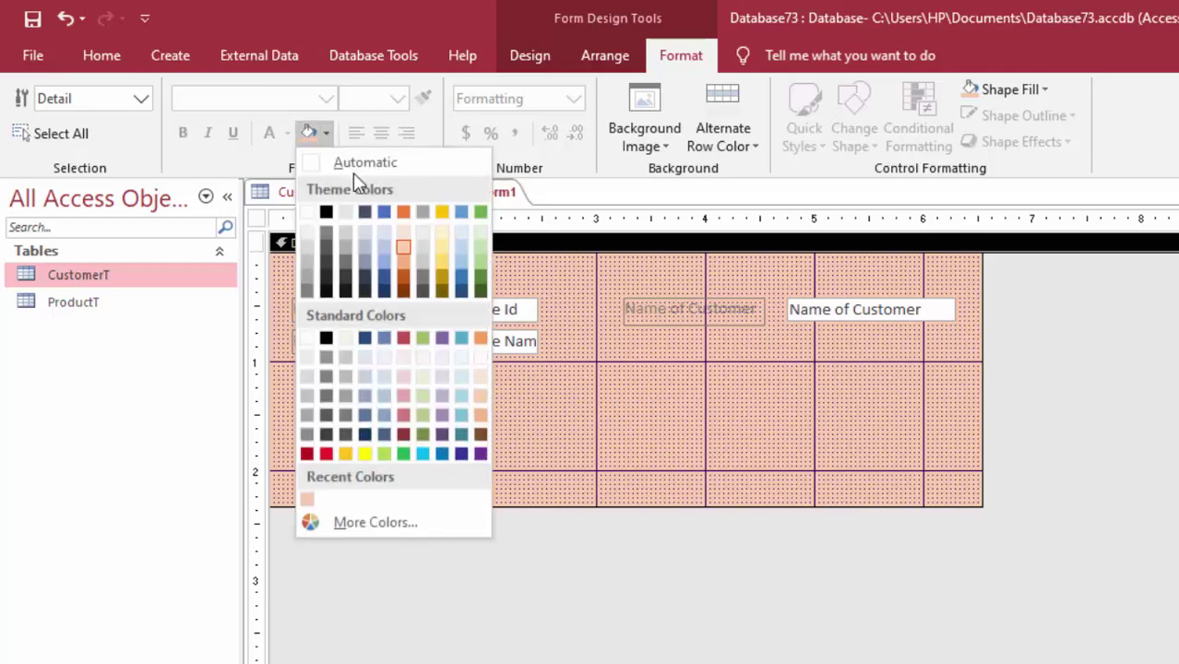
{"action": "left_click", "coordinate": [422, 249]}
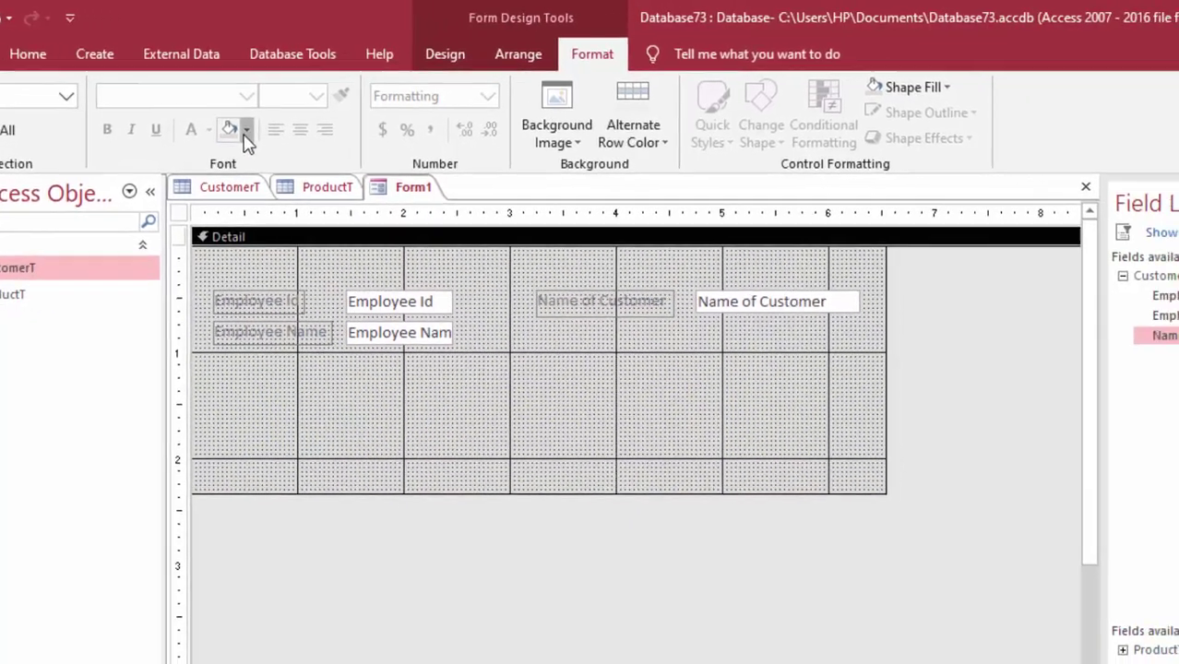
{"action": "left_click", "coordinate": [325, 134]}
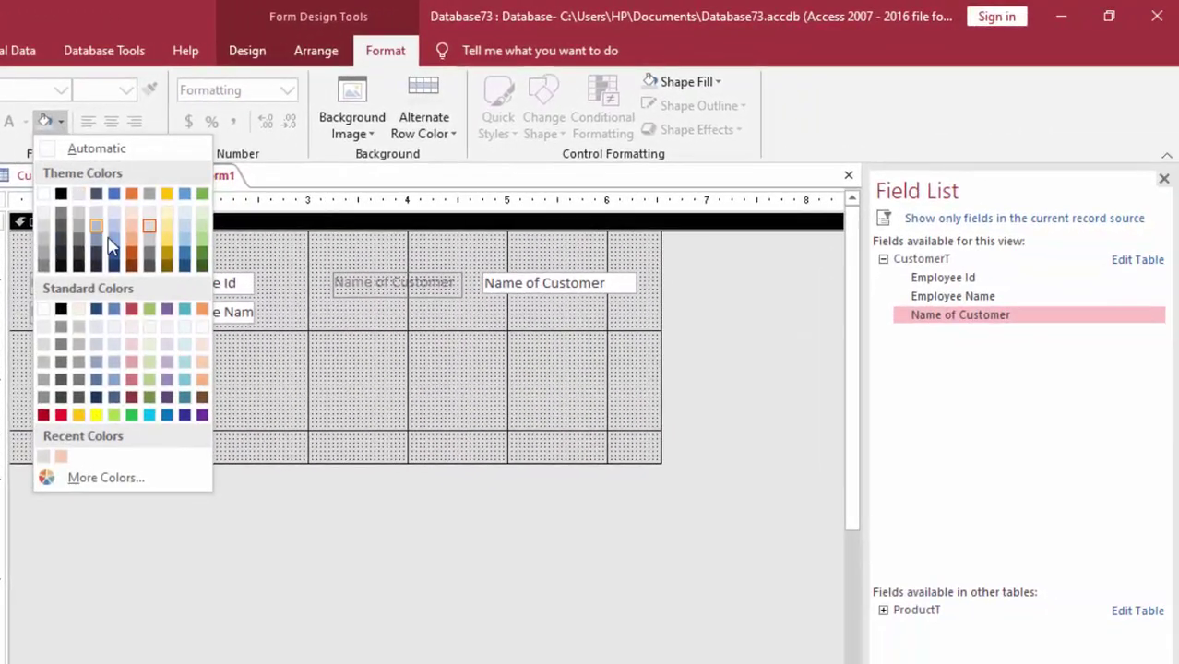
{"action": "left_click", "coordinate": [133, 241]}
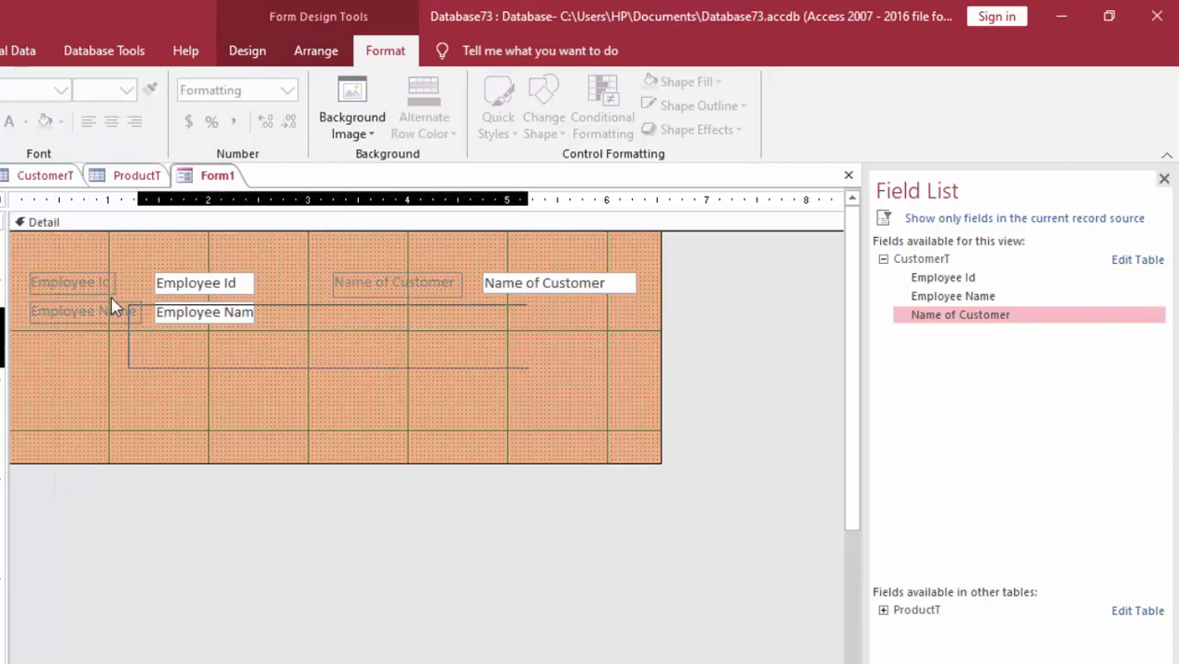
Make all three CustomerT labels and text boxes bold and black, and widen the boxes so Employee Name shows fully
{"action": "left_click_drag", "start_coordinate": [530, 378], "coordinate": [13, 246]}
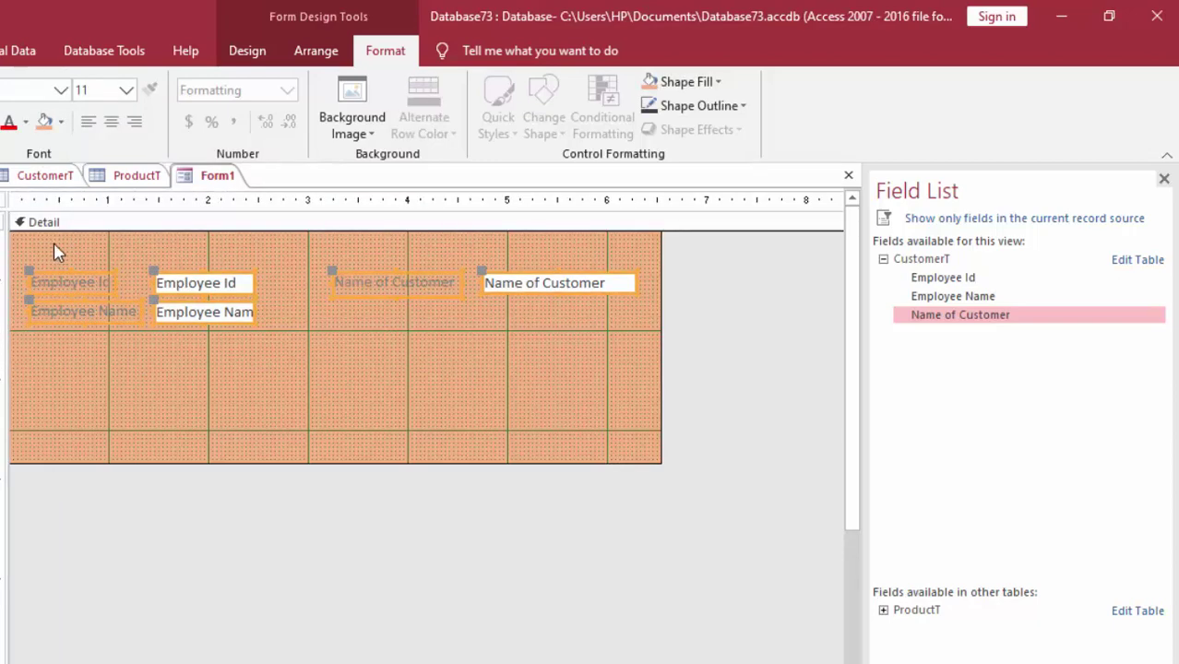
{"action": "key", "text": "ctrl+b"}
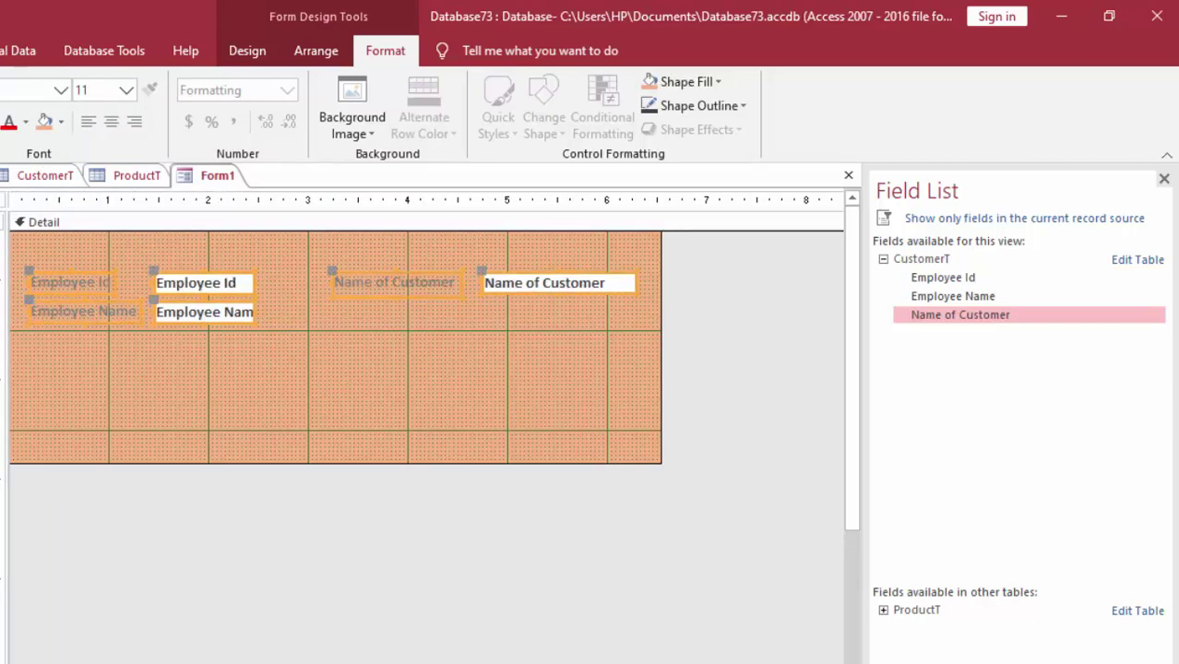
{"action": "left_click", "coordinate": [26, 122]}
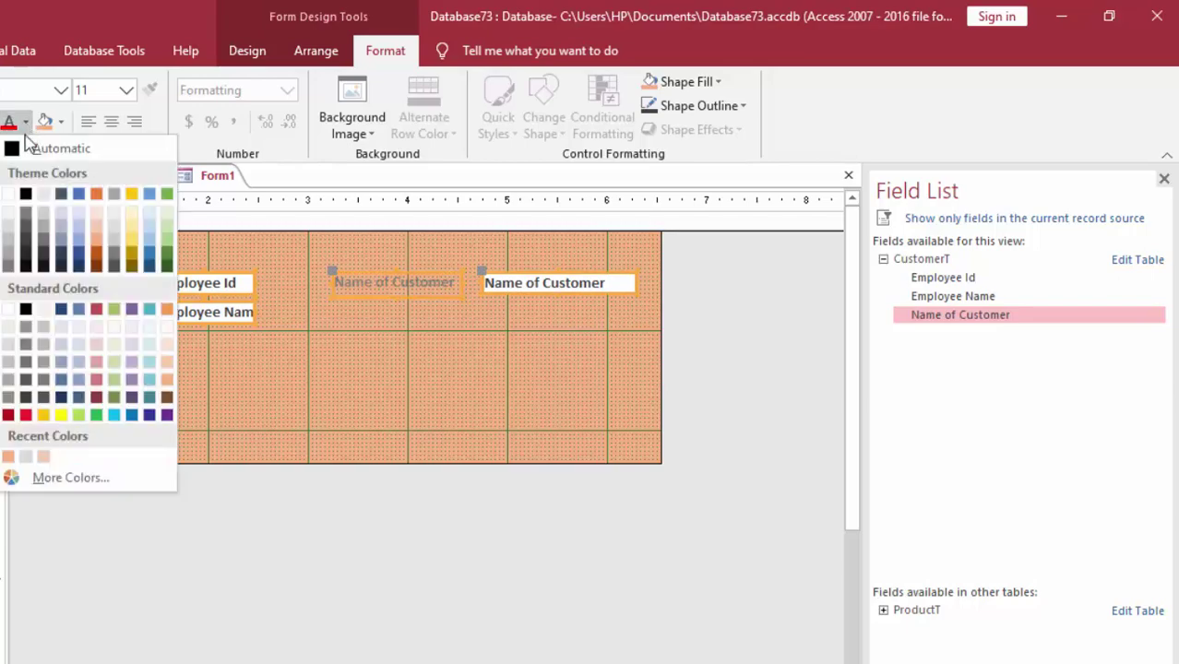
{"action": "left_click", "coordinate": [25, 194]}
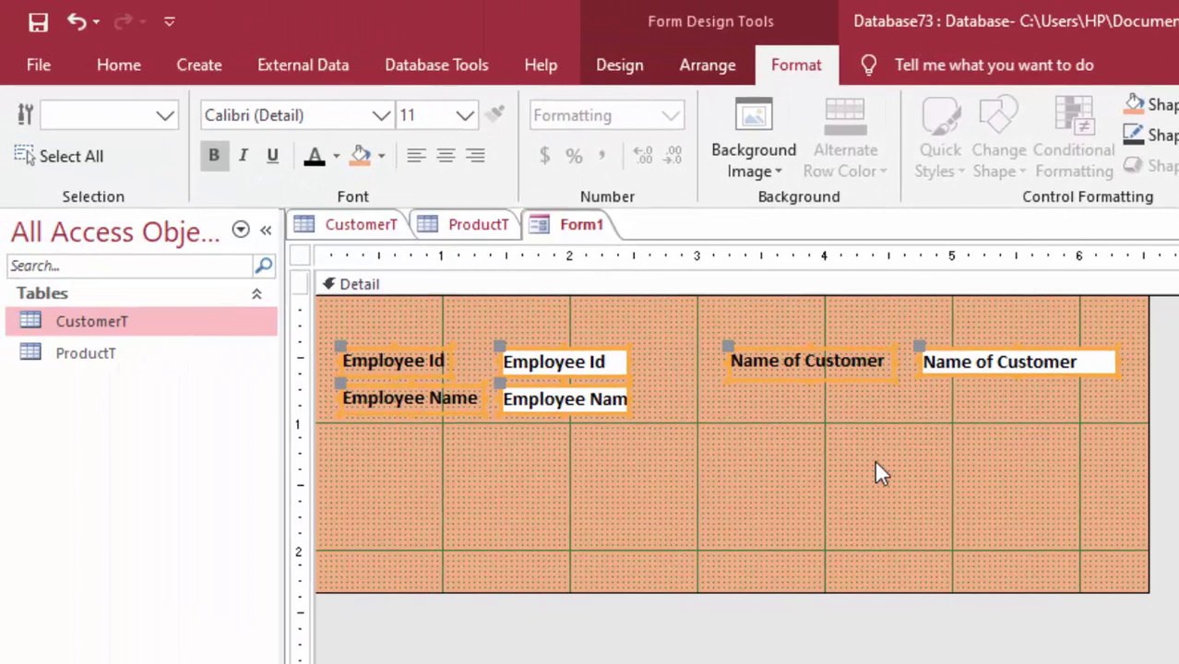
{"action": "left_click_drag", "start_coordinate": [630, 415], "coordinate": [650, 417]}
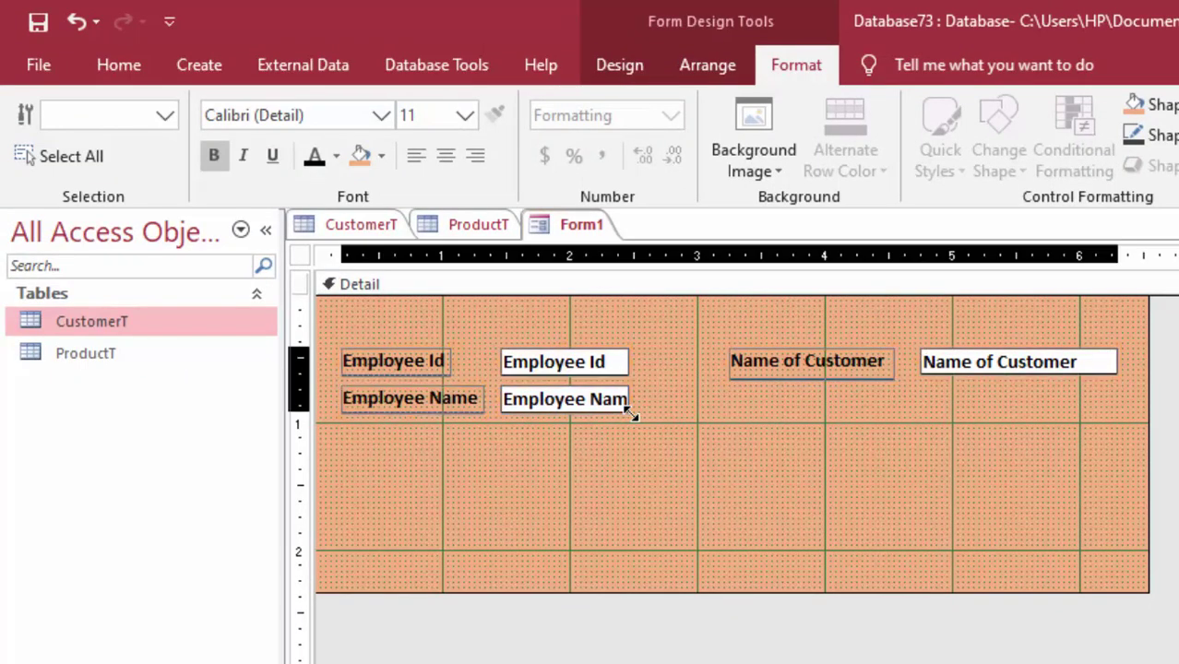
{"action": "left_click", "coordinate": [535, 430]}
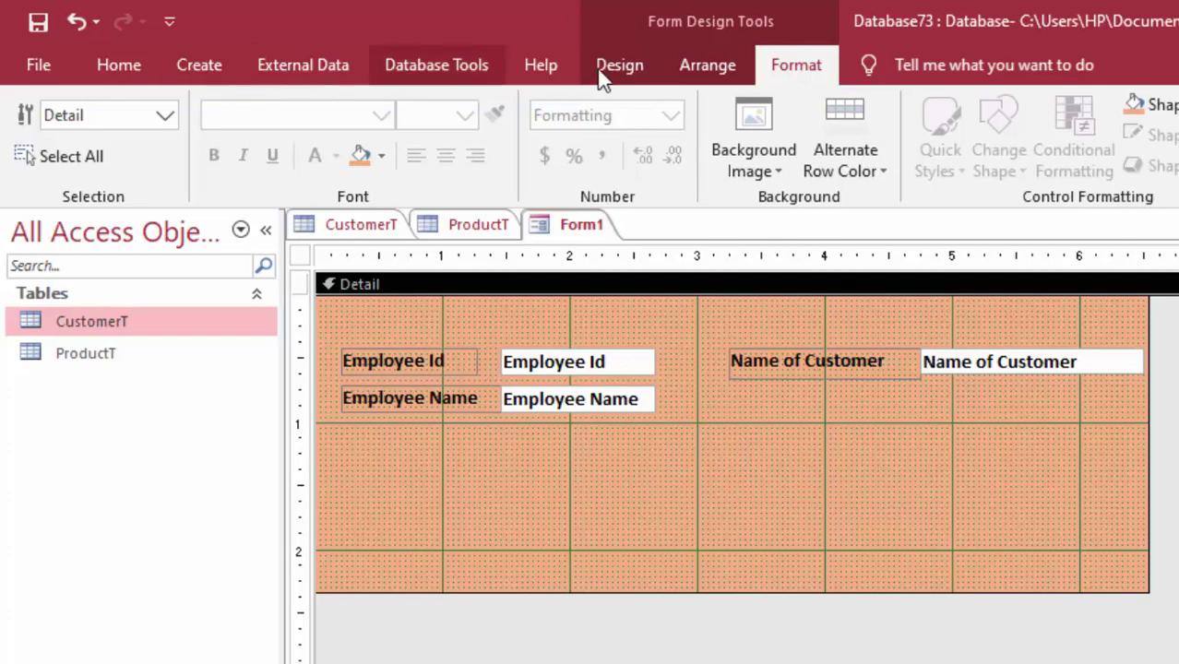
Add a text-captioned Record Operations > Add New Record button below the employee fields and enlarge it
{"action": "left_click", "coordinate": [627, 66]}
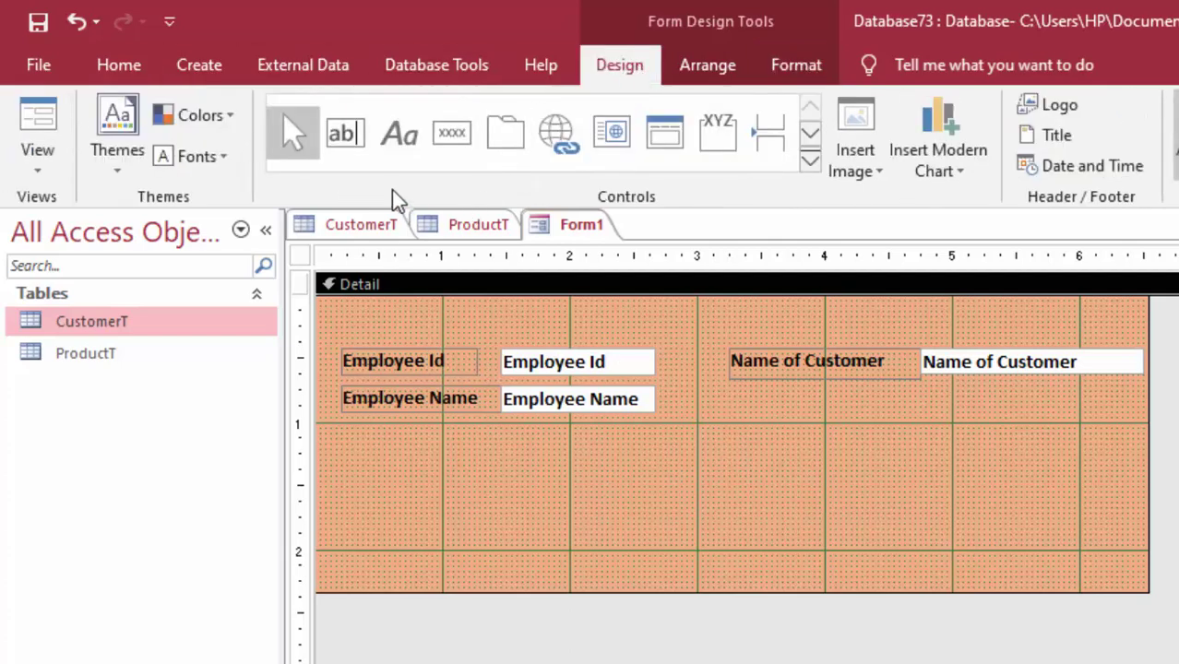
{"action": "left_click", "coordinate": [453, 133]}
{"action": "left_click_drag", "start_coordinate": [379, 460], "coordinate": [597, 508]}
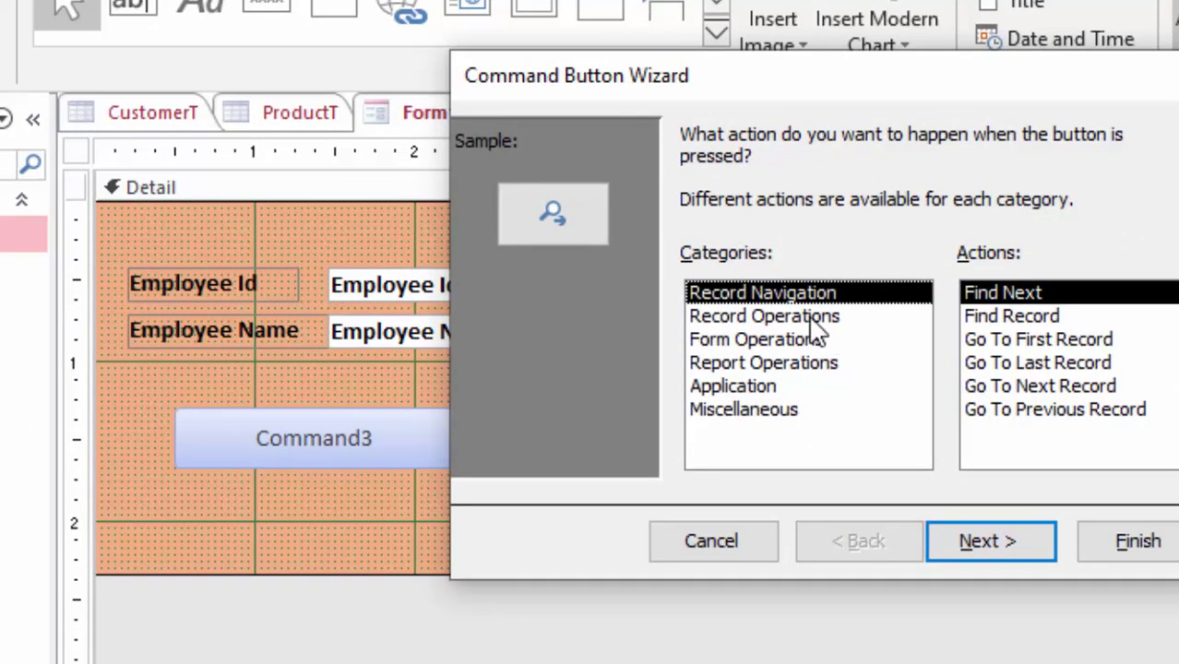
{"action": "left_click", "coordinate": [813, 317]}
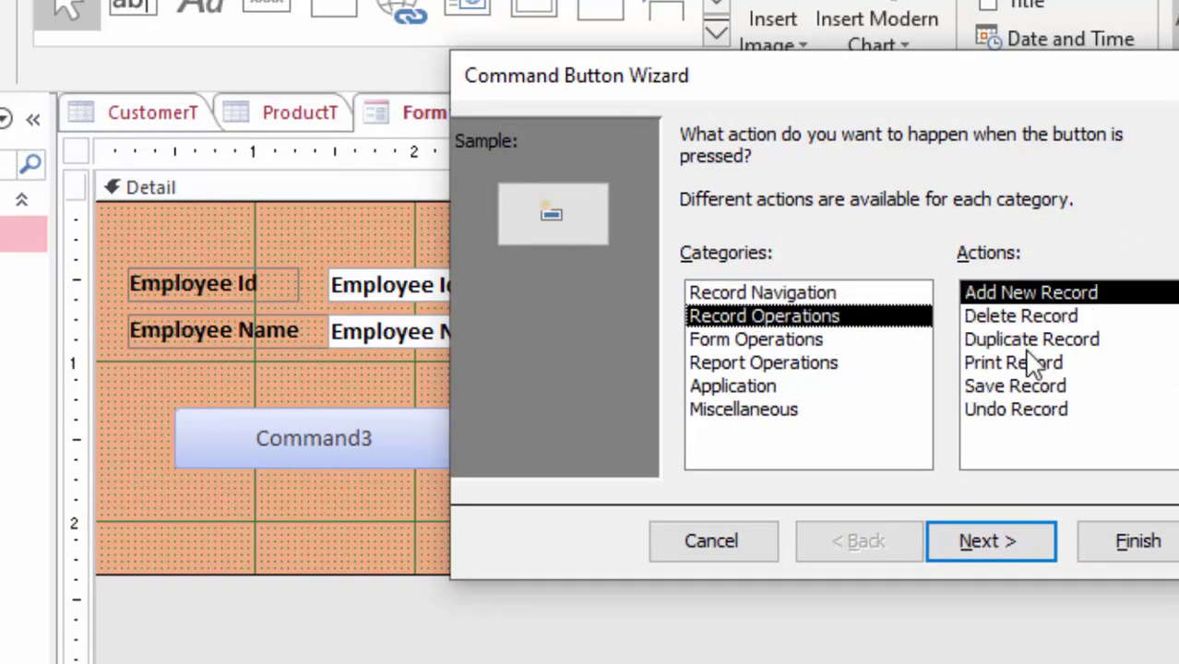
{"action": "left_click", "coordinate": [978, 544]}
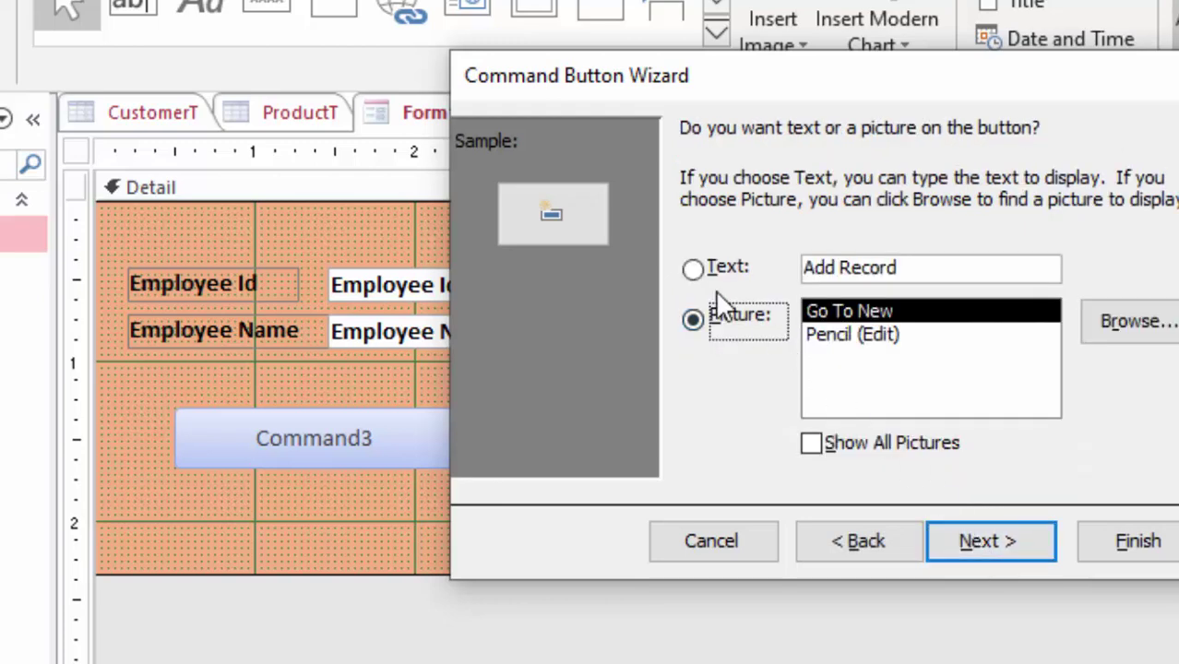
{"action": "left_click", "coordinate": [694, 269]}
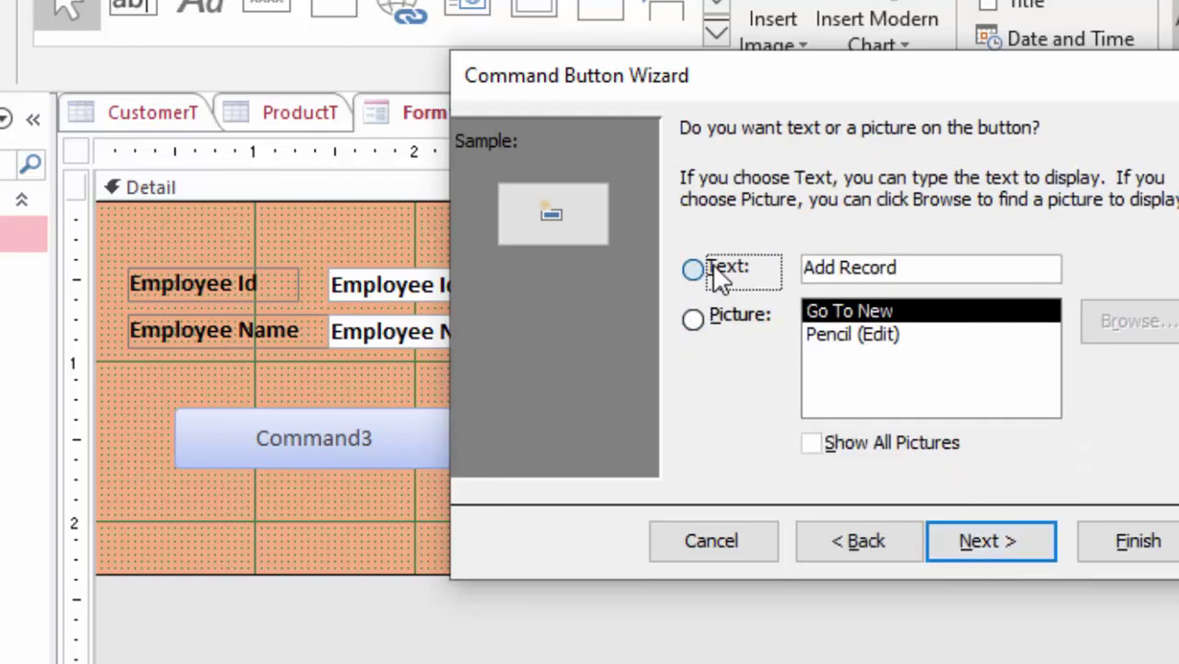
{"action": "left_click", "coordinate": [1008, 532]}
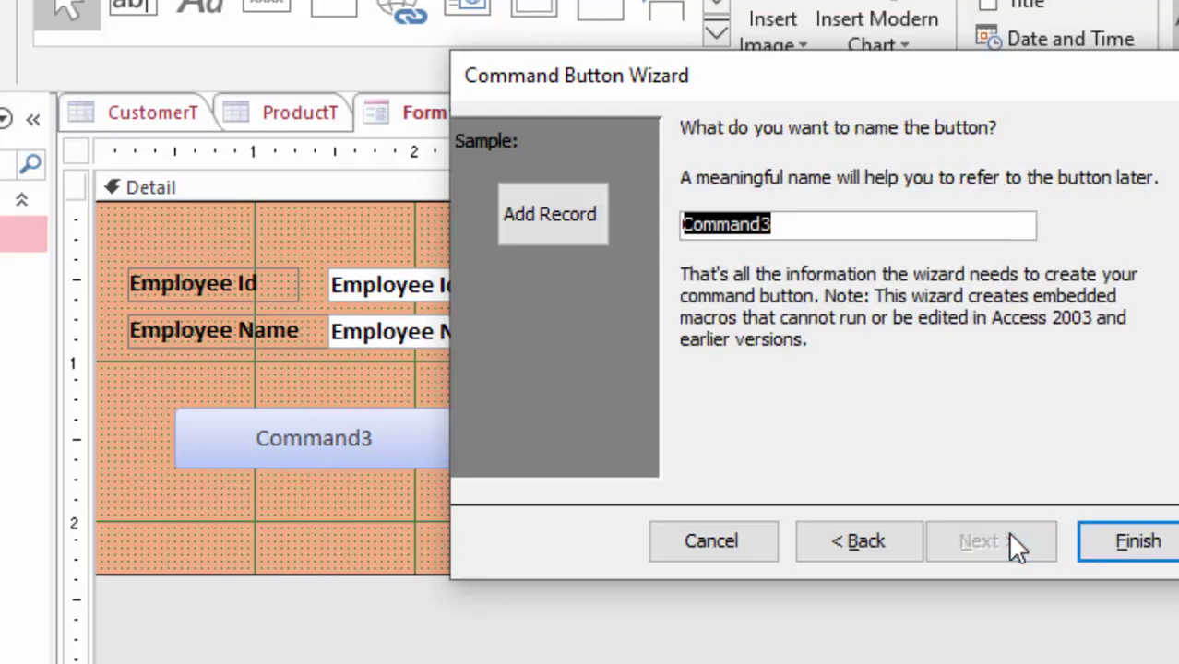
{"action": "left_click", "coordinate": [1126, 543]}
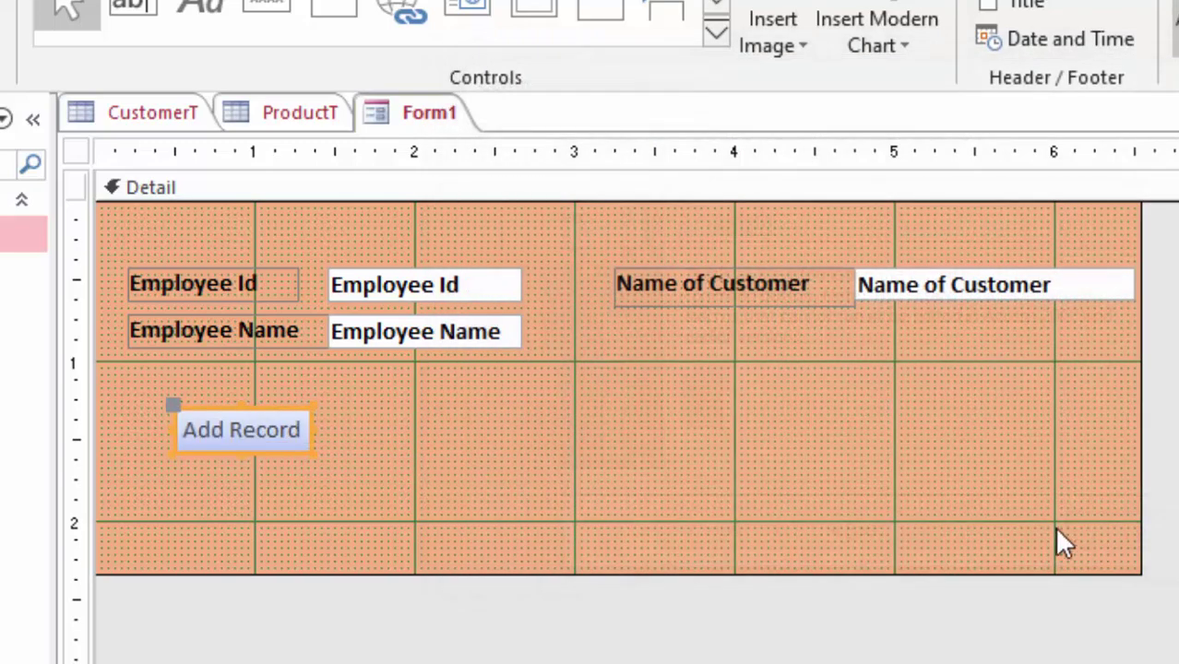
{"action": "left_click_drag", "start_coordinate": [310, 452], "coordinate": [369, 459]}
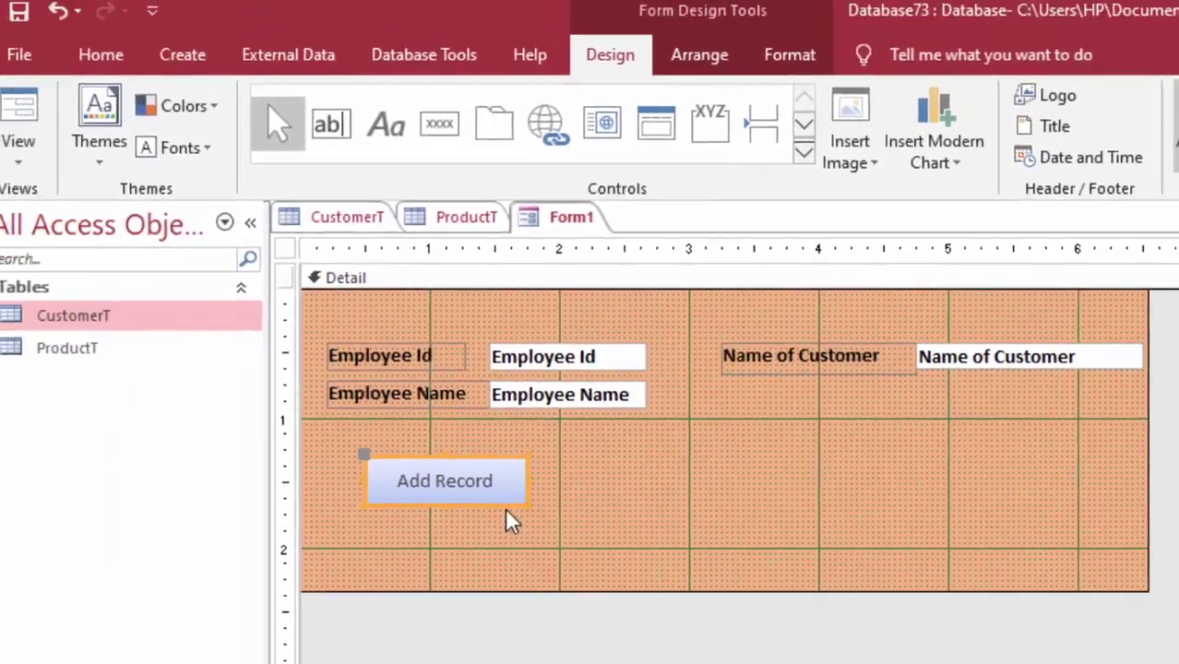
{"action": "left_click", "coordinate": [513, 531]}
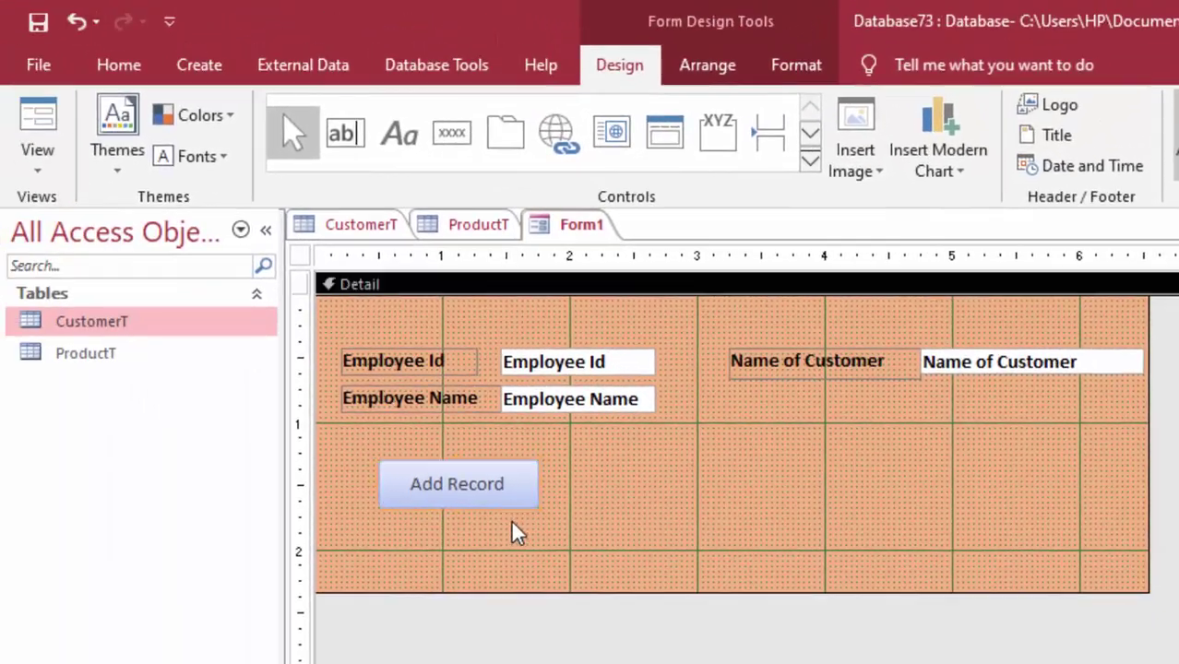
{"action": "left_click", "coordinate": [500, 500]}
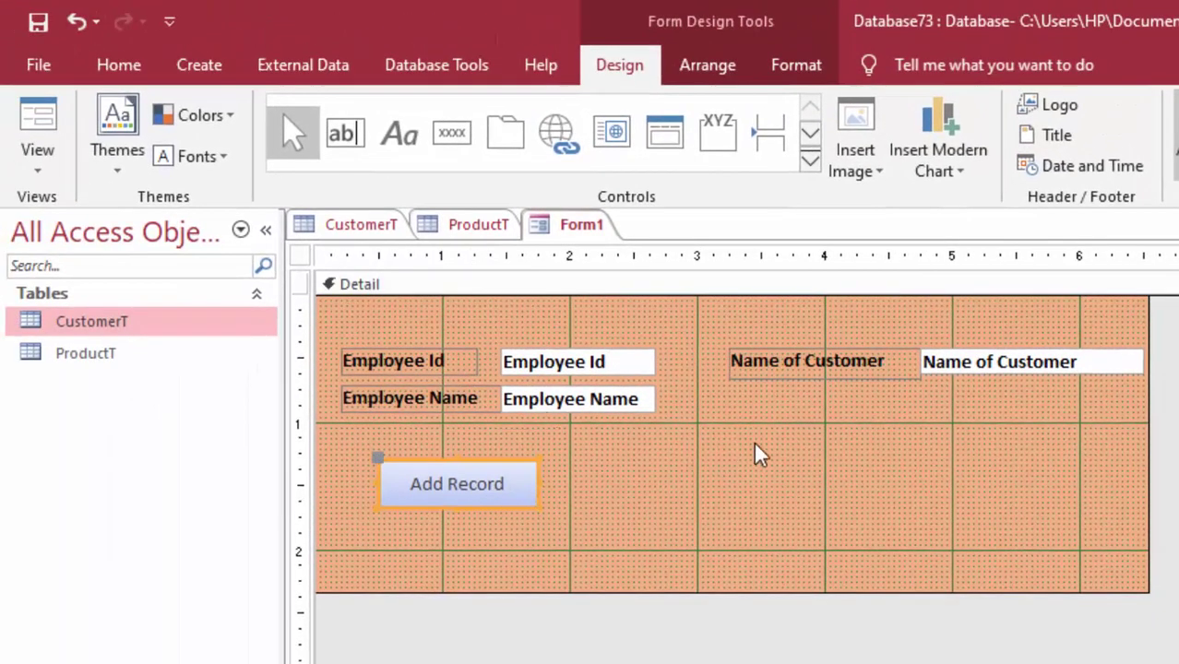
Set the Add Record button's background to black and its font colour to white
{"action": "left_click", "coordinate": [121, 66]}
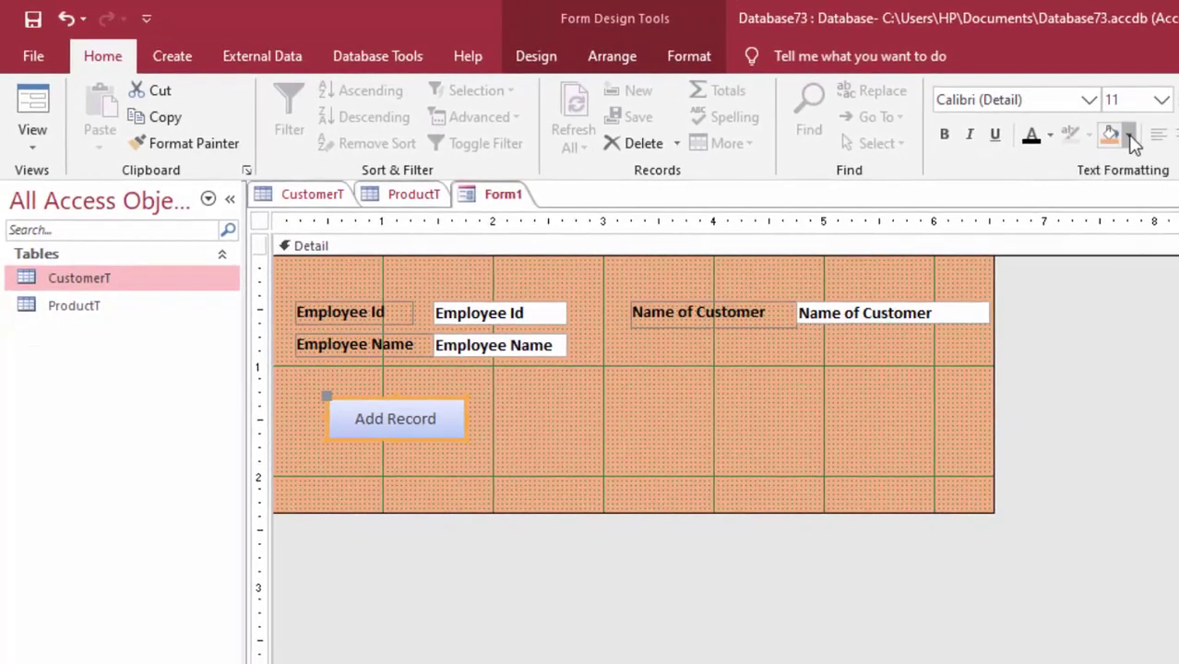
{"action": "left_click", "coordinate": [1127, 134]}
{"action": "left_click", "coordinate": [1128, 215]}
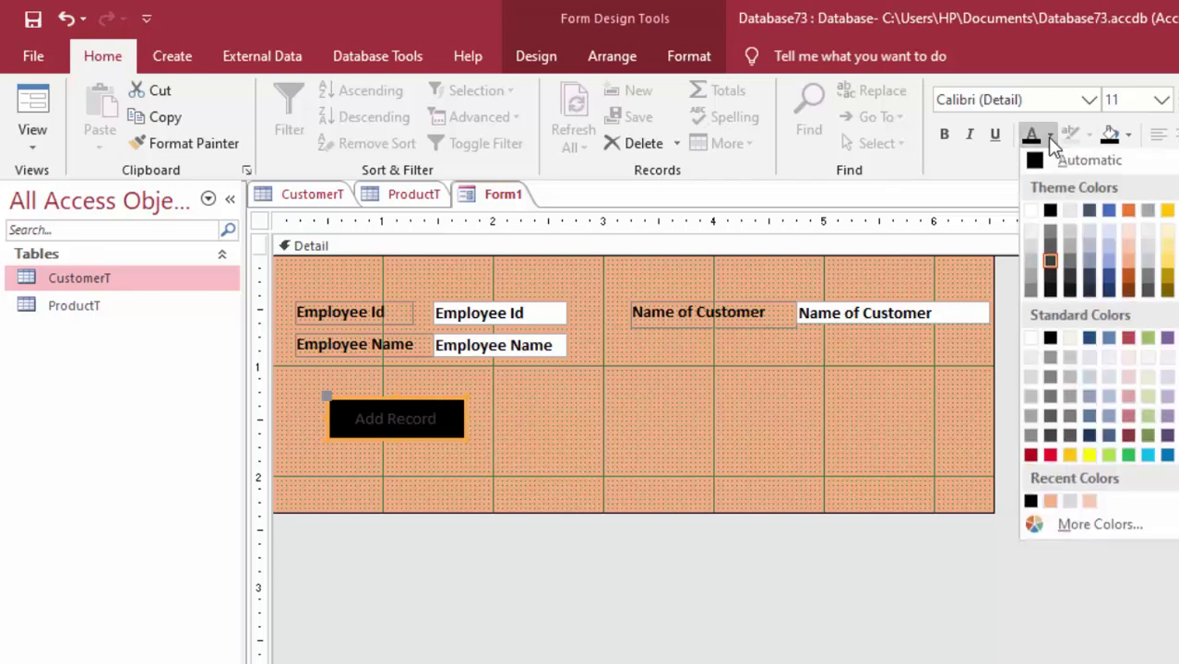
{"action": "left_click", "coordinate": [1049, 136]}
{"action": "left_click", "coordinate": [1031, 215]}
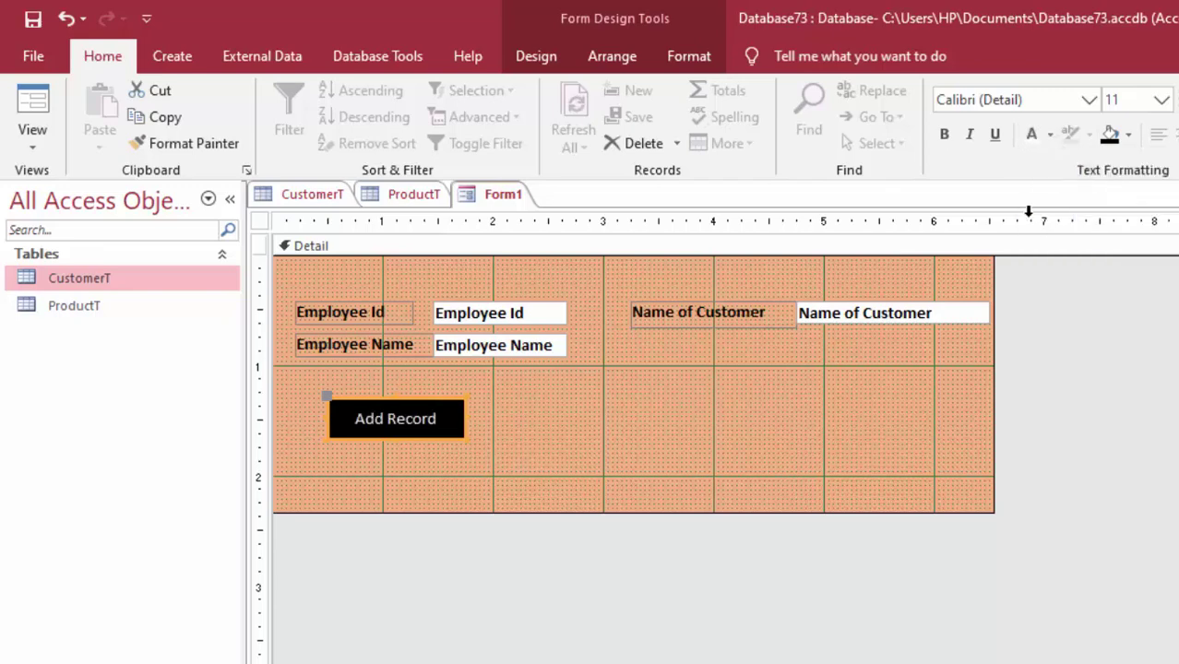
{"action": "left_click", "coordinate": [604, 423]}
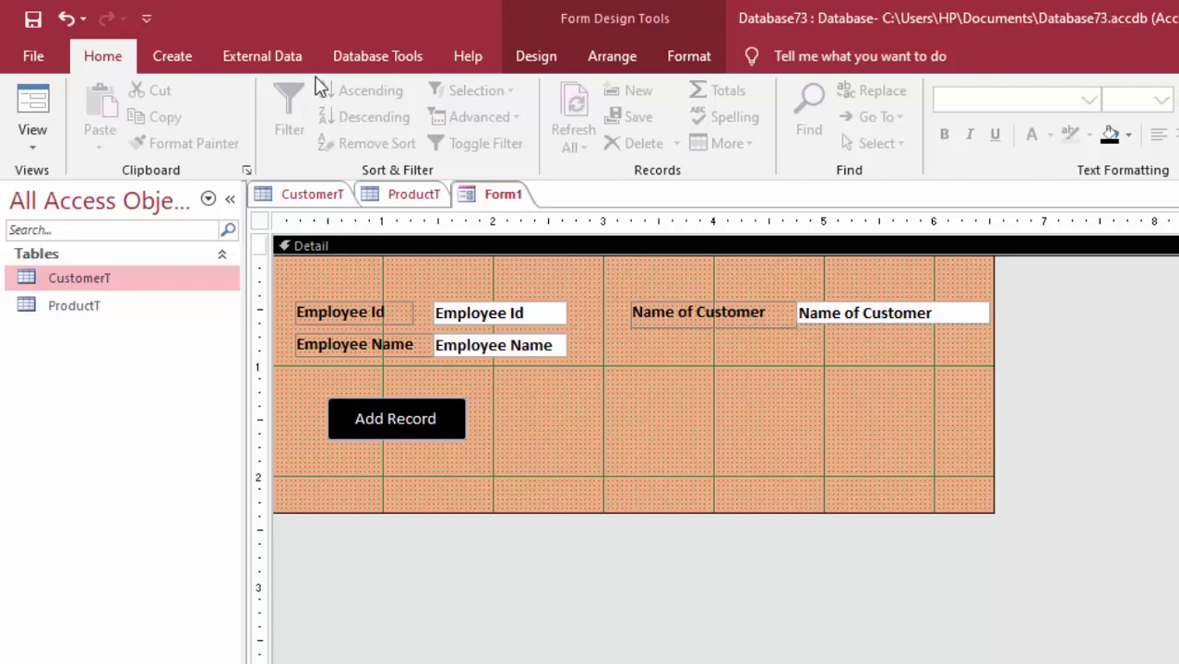
{"action": "left_click", "coordinate": [591, 67]}
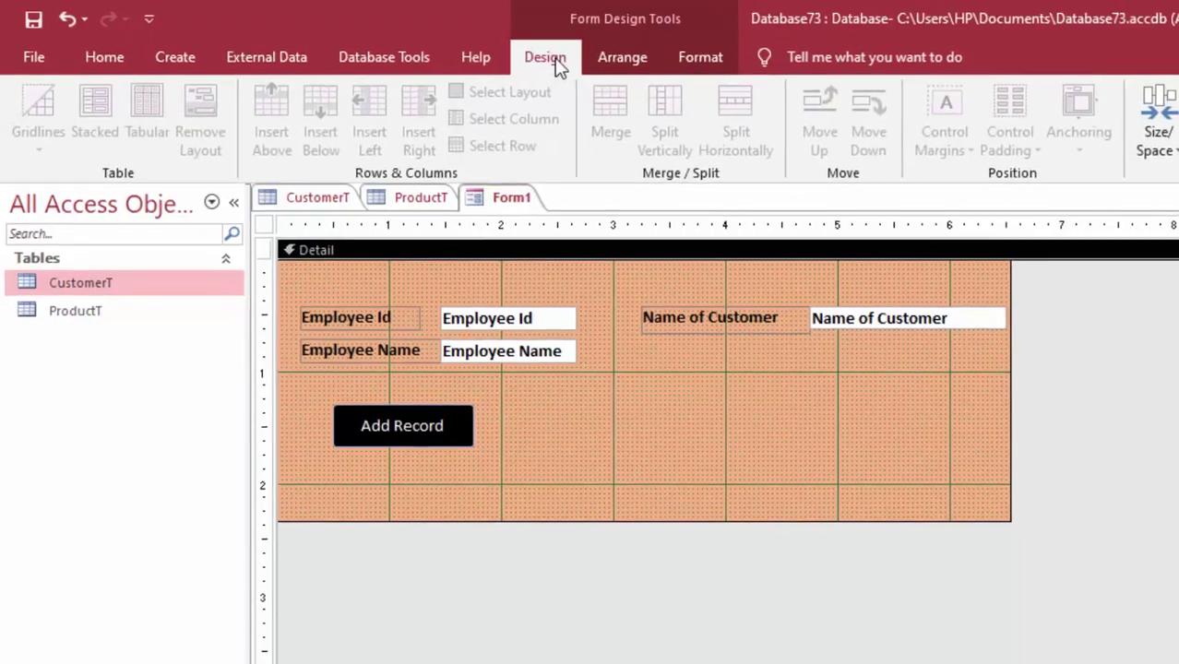
Add a text-captioned Record Operations > Save Record button beside Add Record and enlarge it
{"action": "left_click", "coordinate": [554, 59]}
{"action": "left_click", "coordinate": [478, 140]}
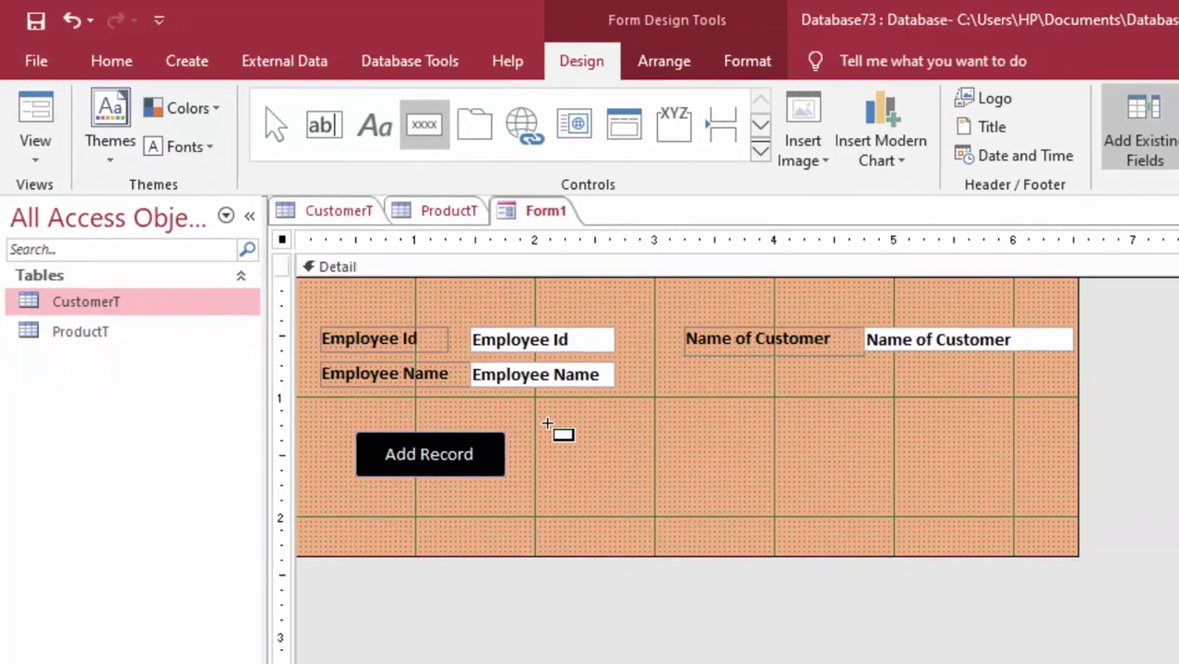
{"action": "left_click_drag", "start_coordinate": [593, 450], "coordinate": [699, 474]}
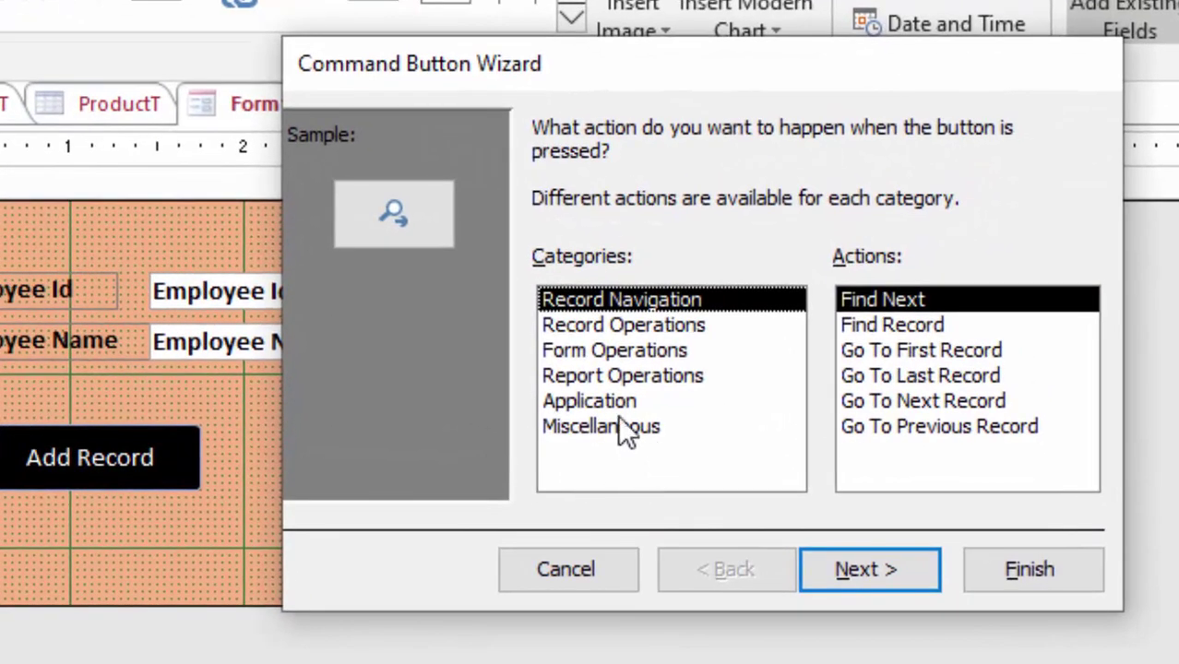
{"action": "left_click", "coordinate": [601, 328]}
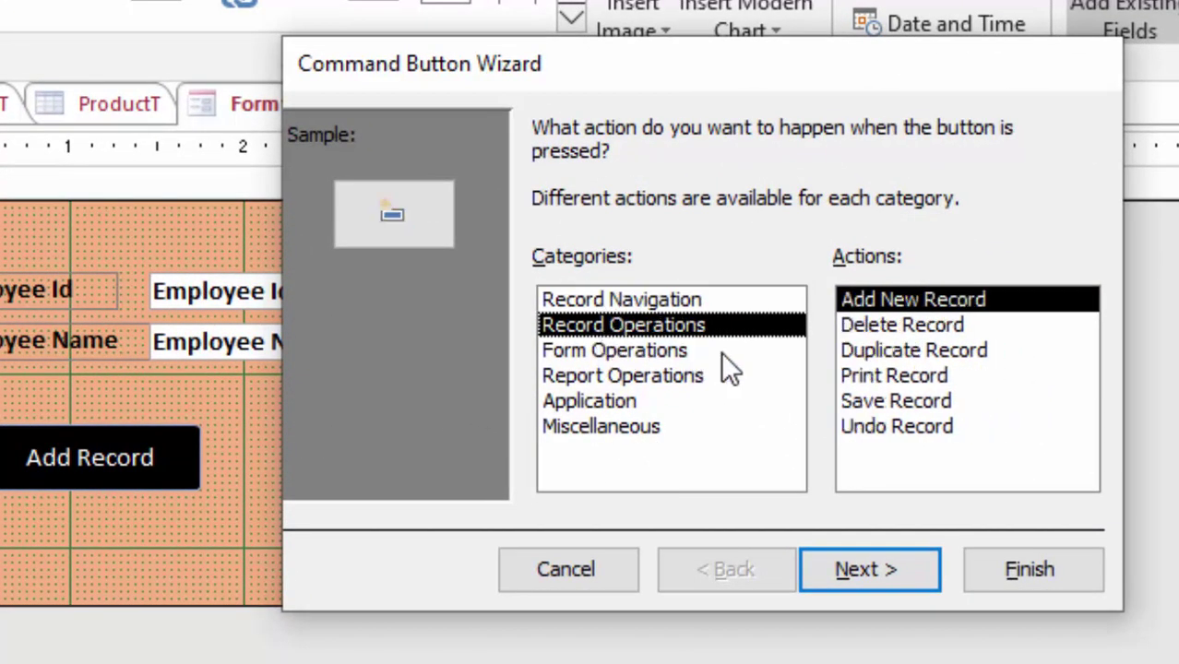
{"action": "left_click", "coordinate": [899, 402]}
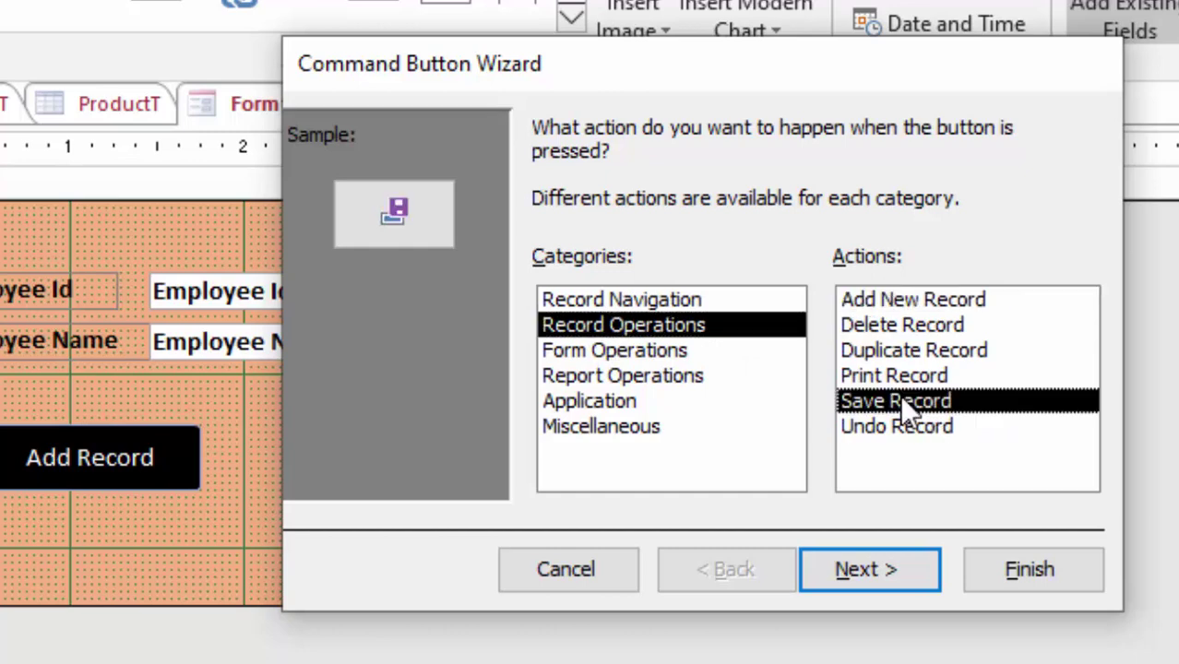
{"action": "left_click", "coordinate": [869, 568]}
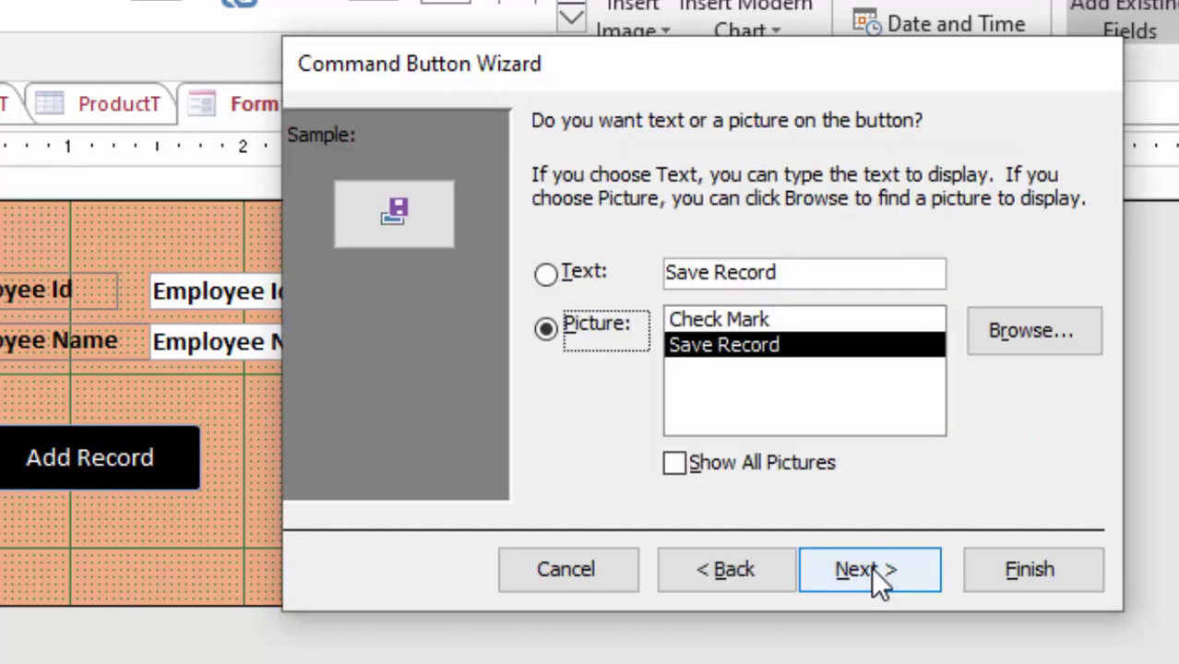
{"action": "left_click", "coordinate": [584, 272]}
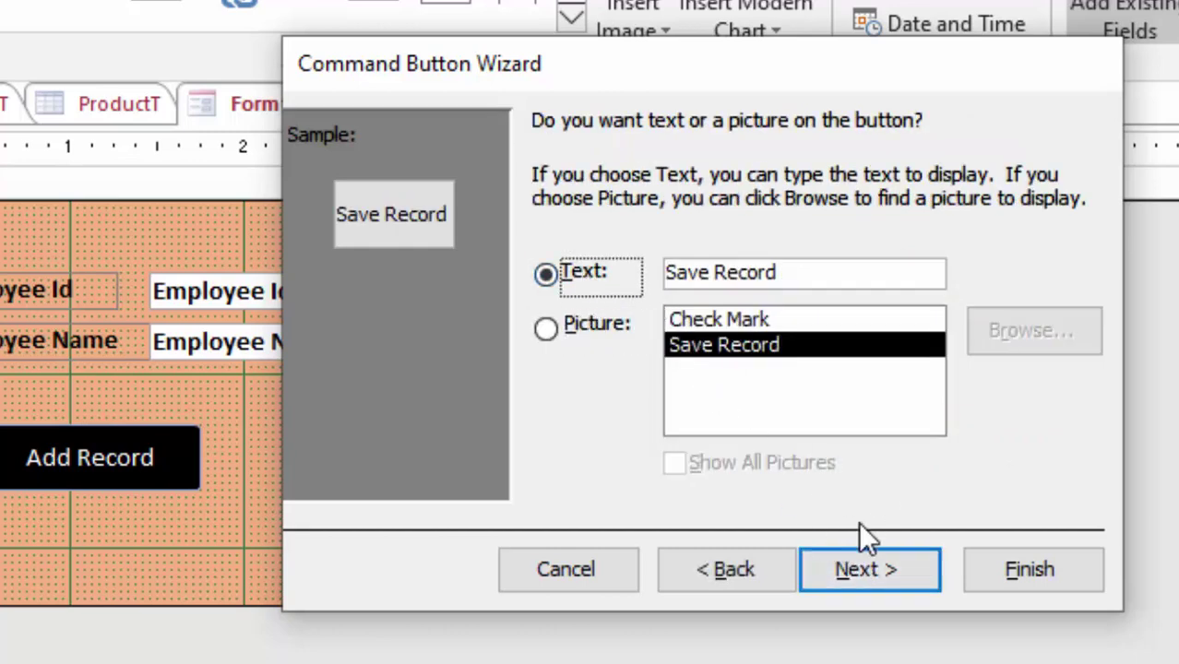
{"action": "left_click", "coordinate": [860, 556]}
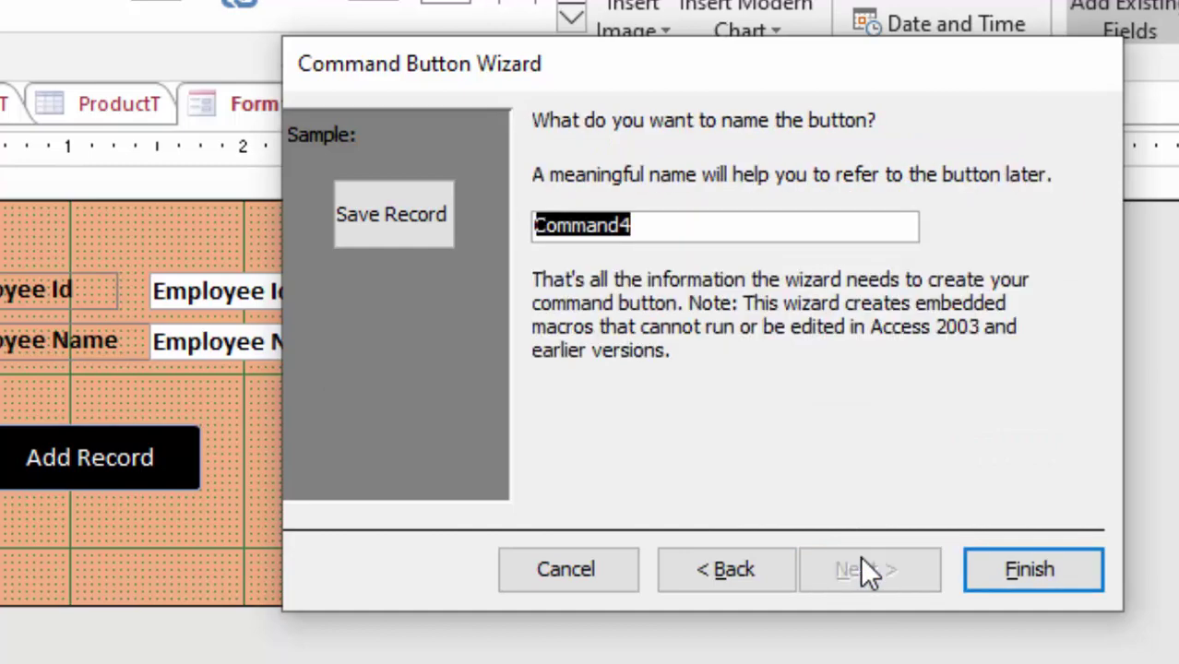
{"action": "left_click", "coordinate": [1022, 556]}
{"action": "left_click_drag", "start_coordinate": [445, 466], "coordinate": [476, 489]}
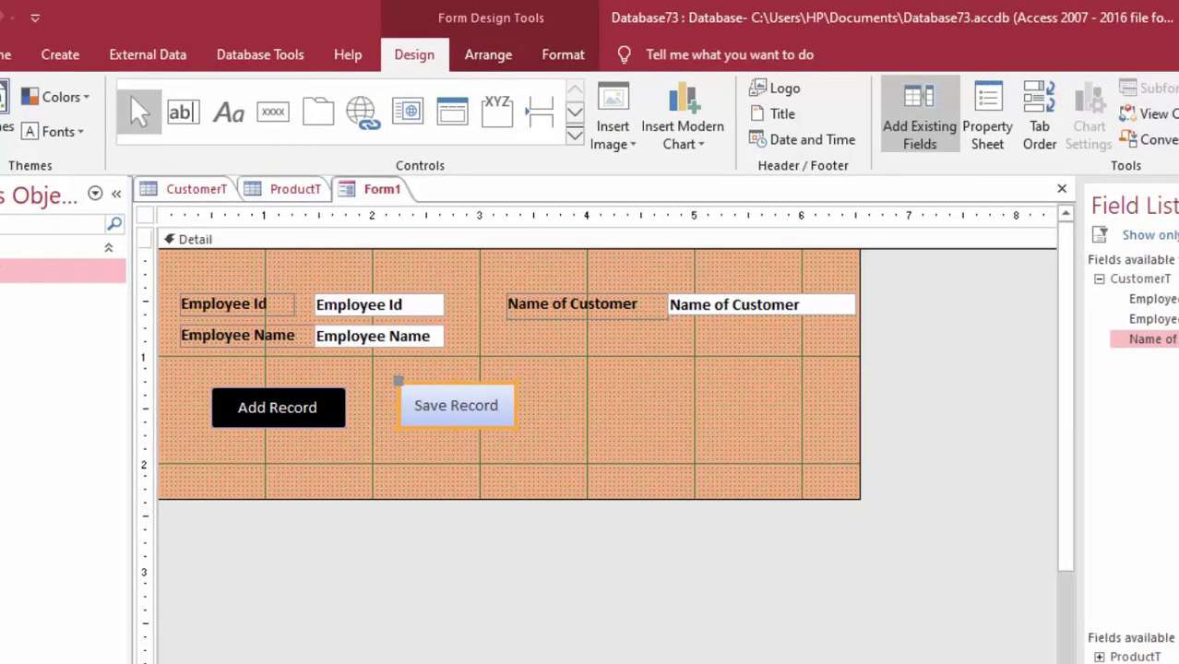
Style the Save Record button with bold text, black background and a white caption
{"action": "left_click", "coordinate": [9, 56]}
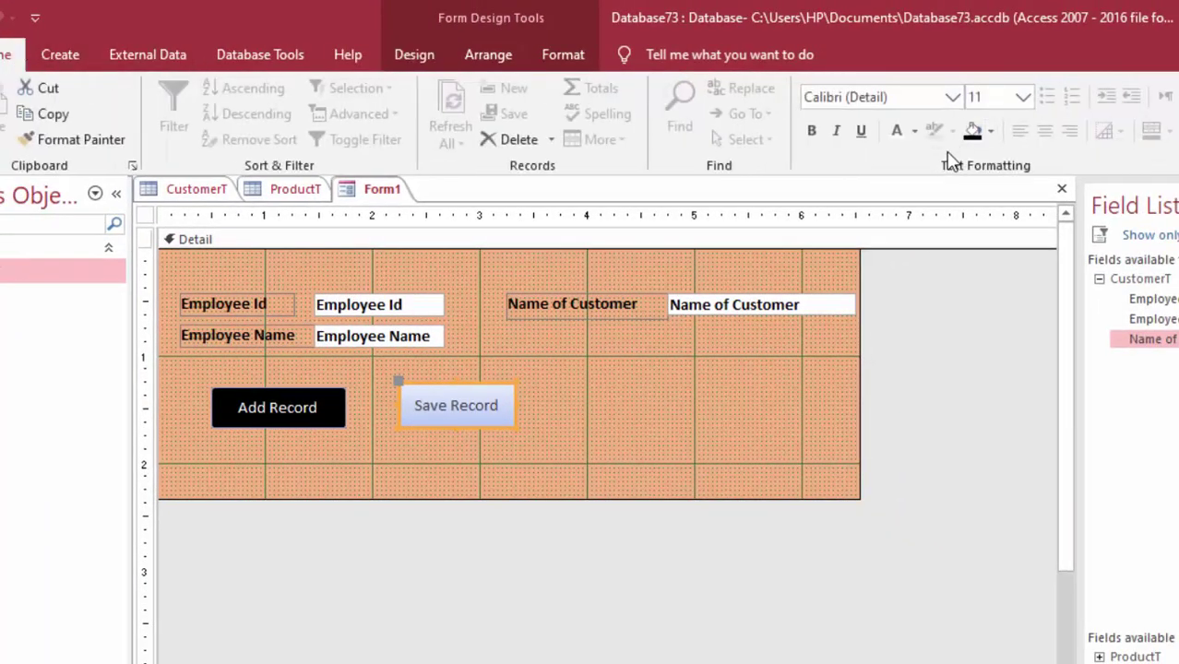
{"action": "left_click", "coordinate": [811, 130]}
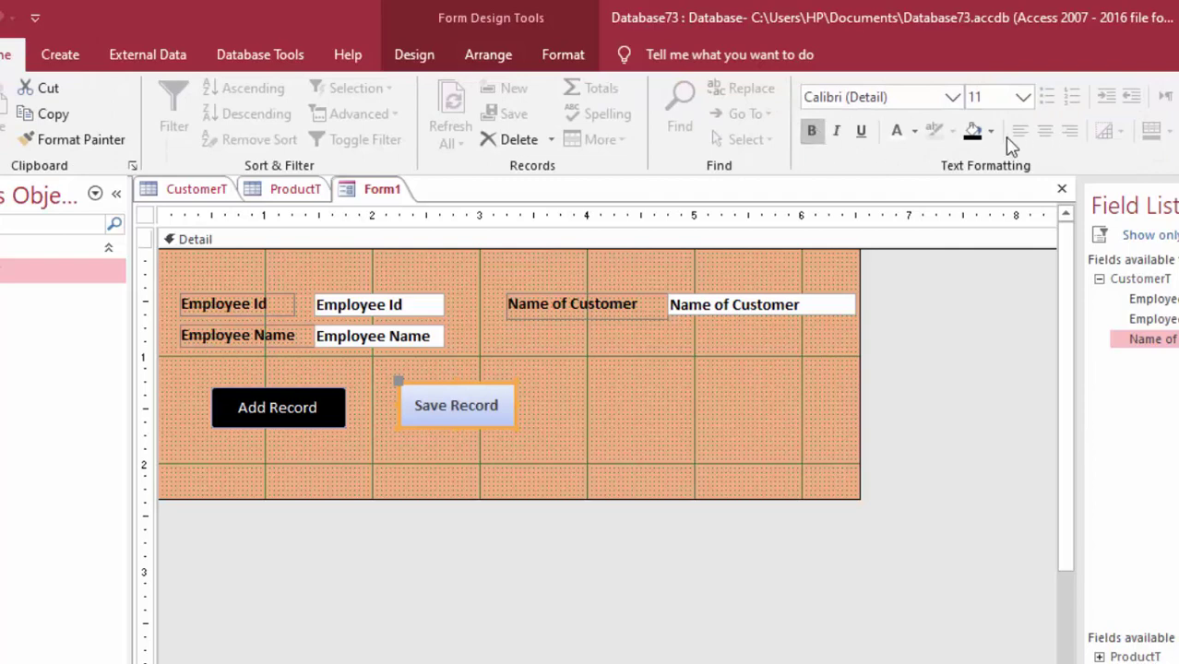
{"action": "left_click", "coordinate": [972, 130]}
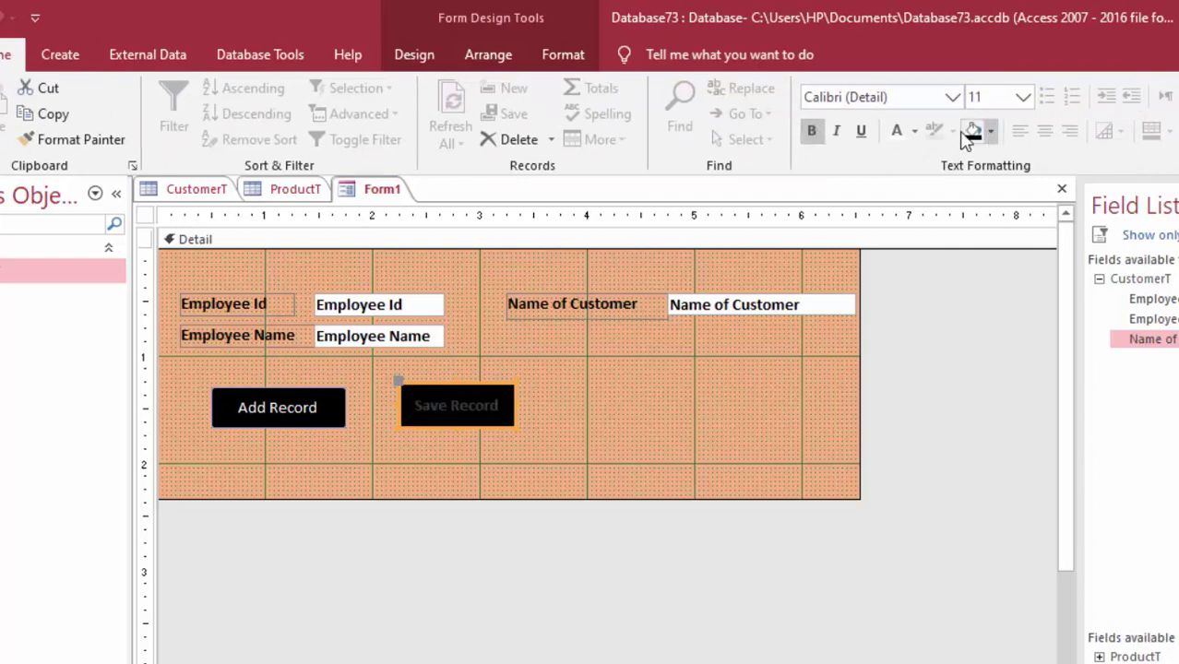
{"action": "left_click", "coordinate": [914, 131]}
{"action": "left_click", "coordinate": [897, 205]}
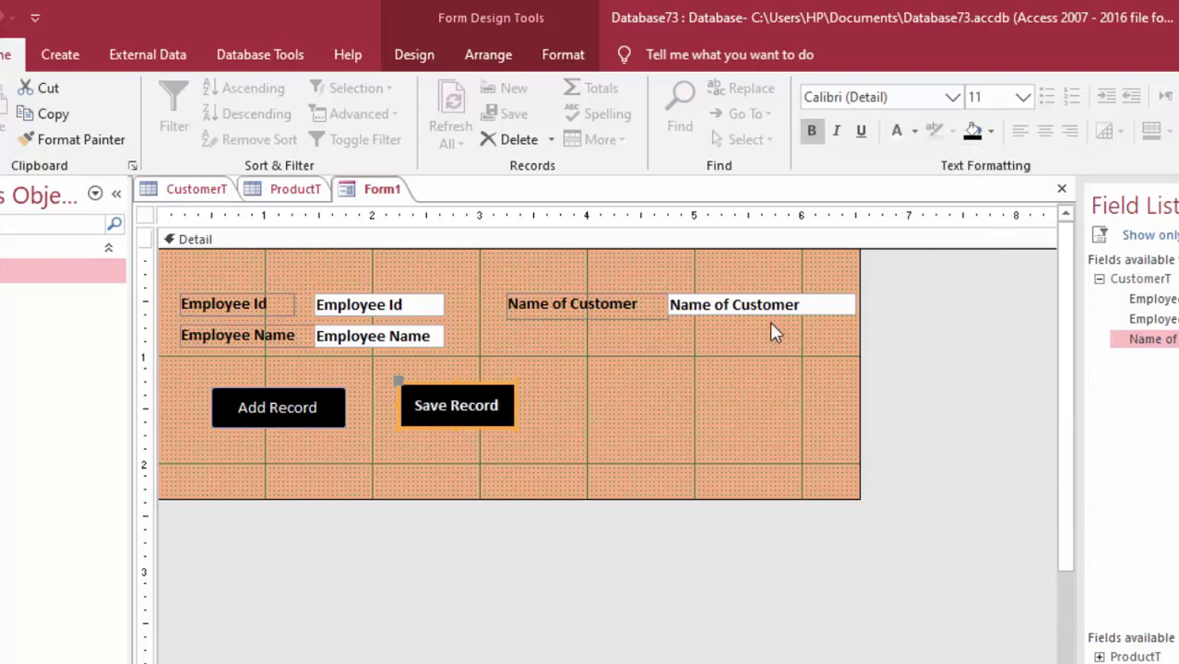
{"action": "left_click", "coordinate": [577, 431]}
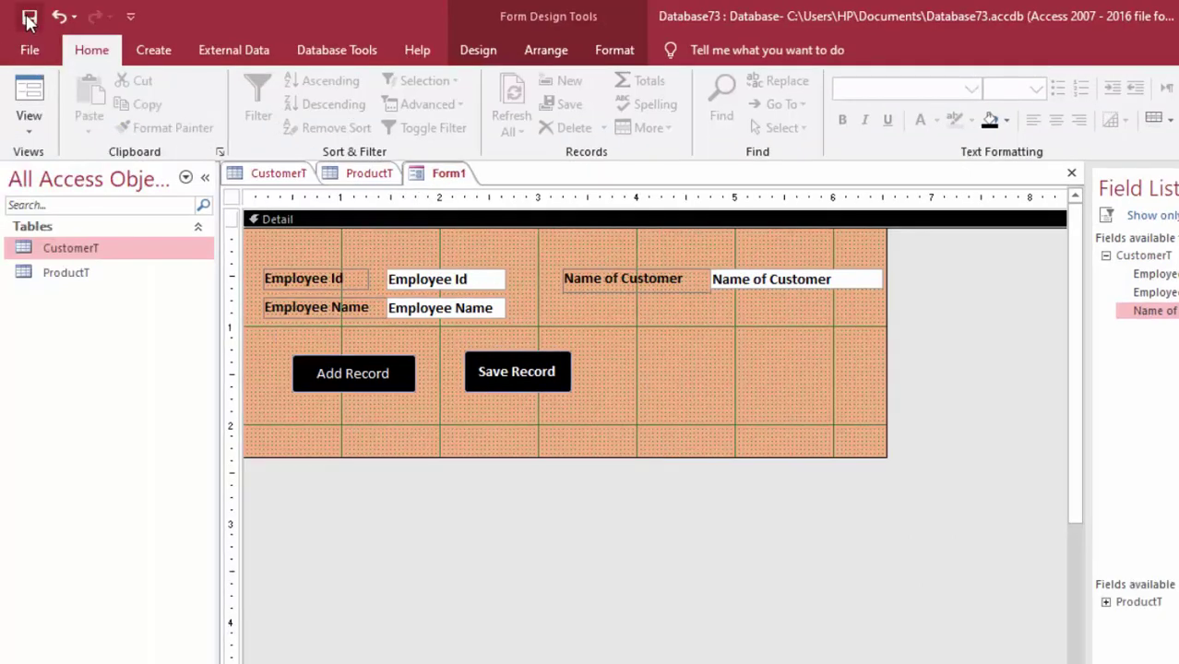
Save the form as CustomerF and switch to Form View showing record 1 of 3
{"action": "left_click", "coordinate": [29, 21]}
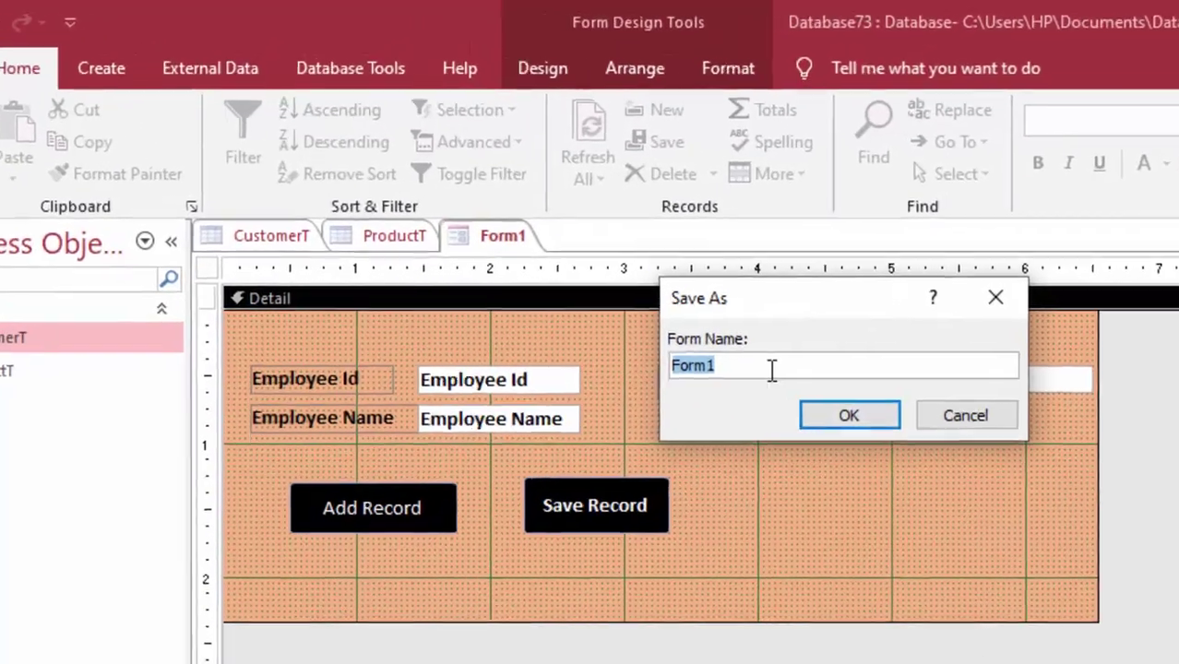
{"action": "left_click", "coordinate": [772, 369]}
{"action": "type", "text": "CustomerF"}
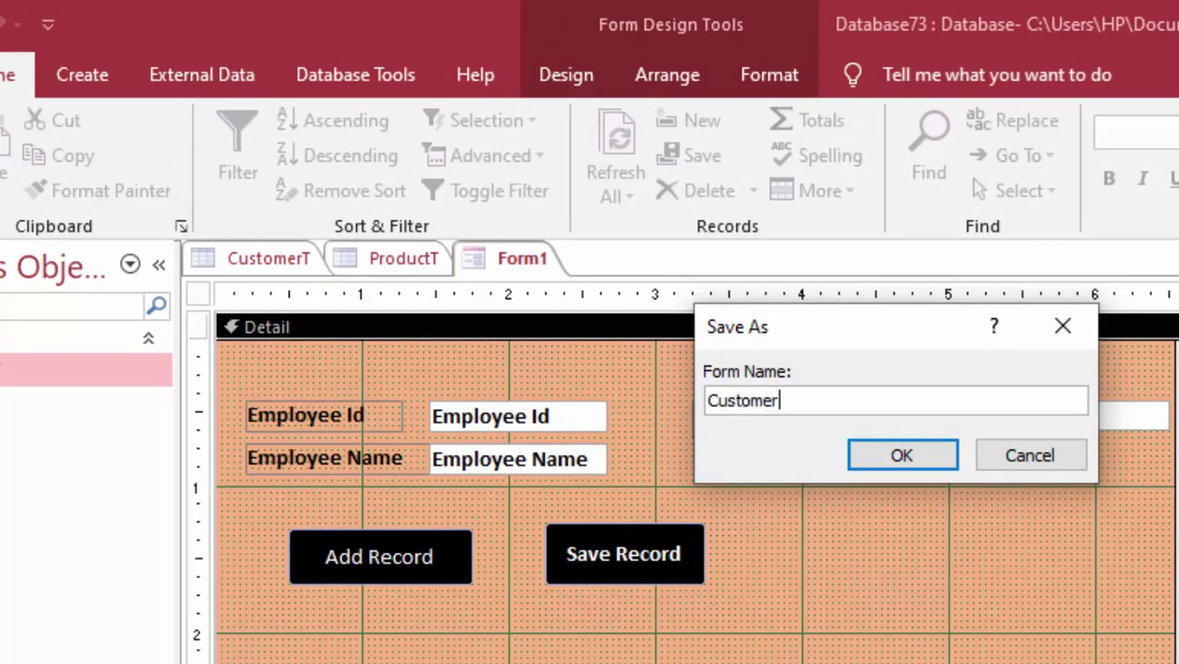
{"action": "key", "text": "Return"}
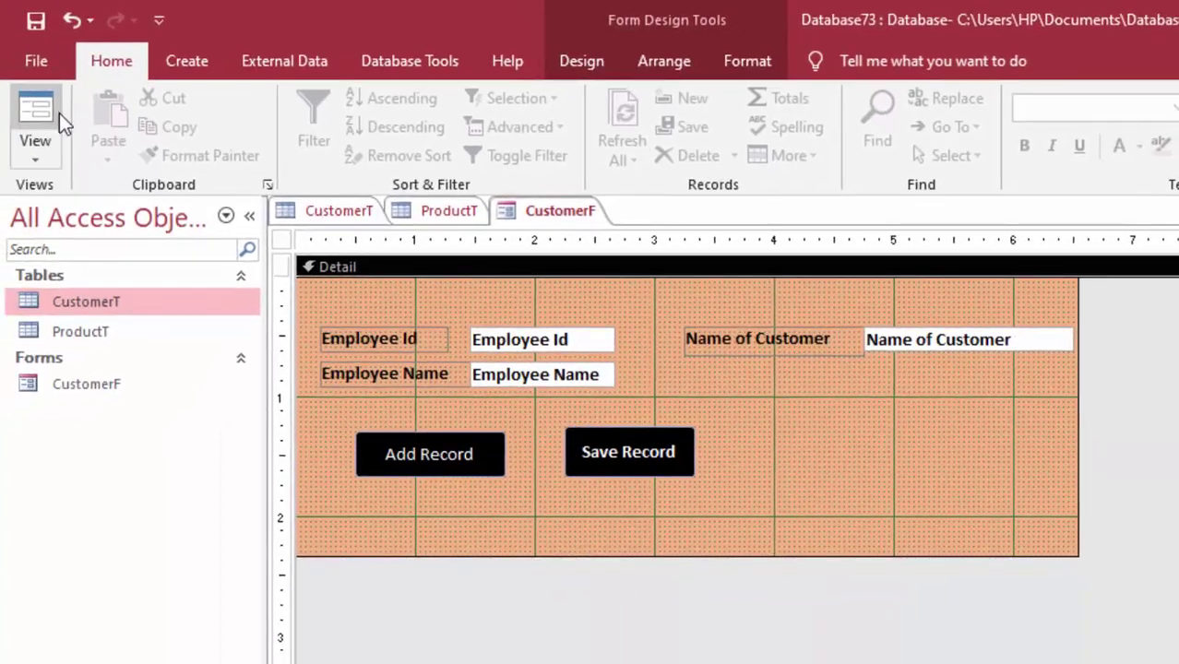
{"action": "left_click", "coordinate": [41, 116]}
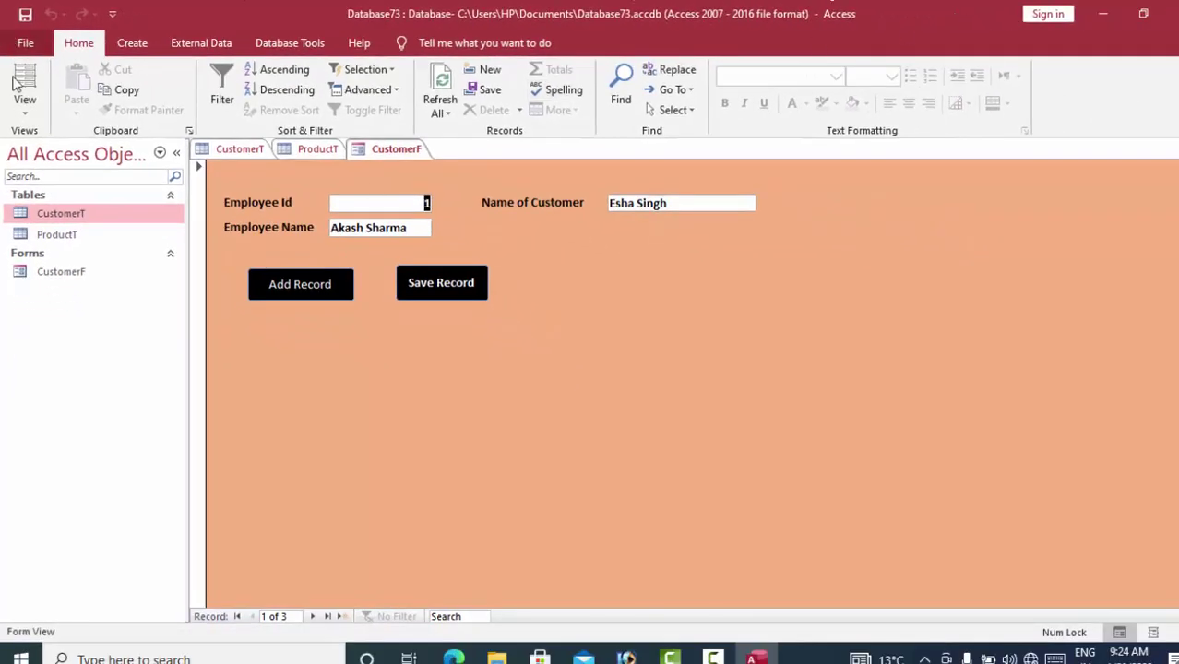
Set the whole form's Pop Up property to Yes, then run CustomerF and reposition its floating window
{"action": "left_click", "coordinate": [25, 111]}
{"action": "left_click", "coordinate": [57, 224]}
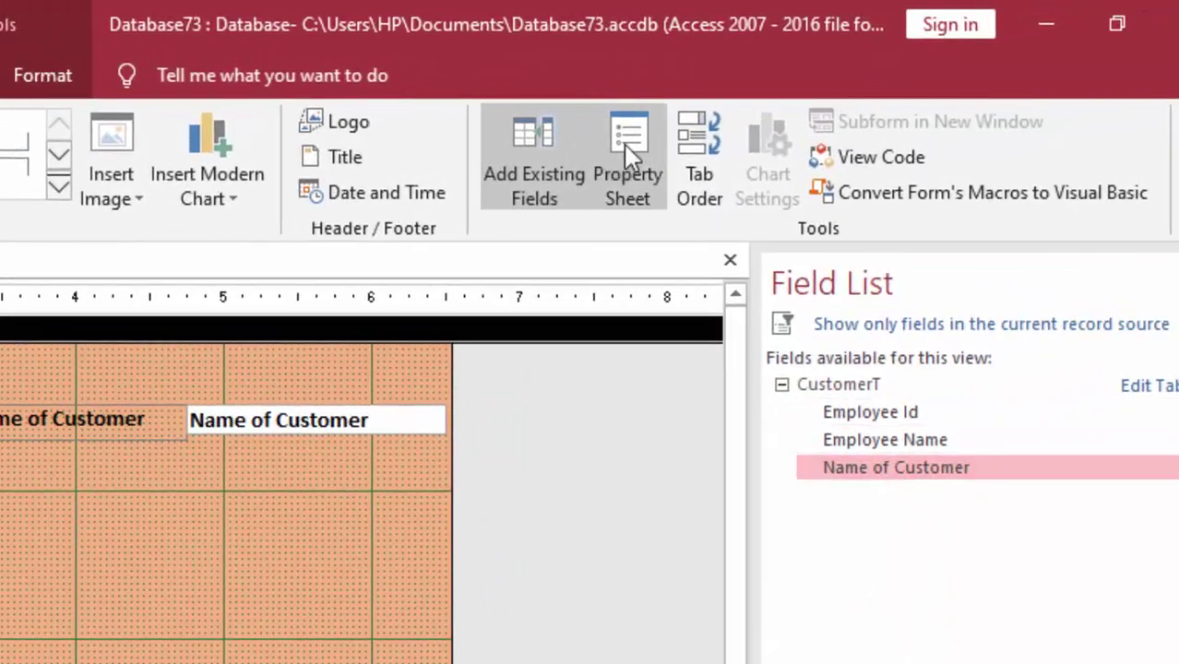
{"action": "left_click", "coordinate": [632, 152]}
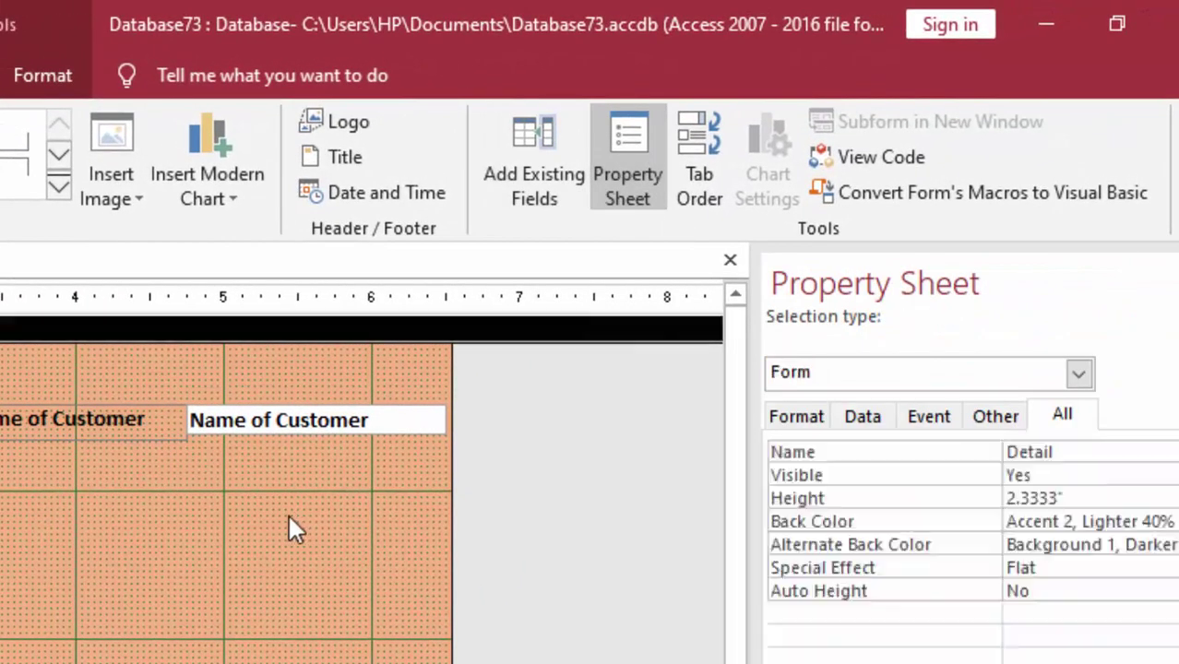
{"action": "left_click", "coordinate": [1079, 374]}
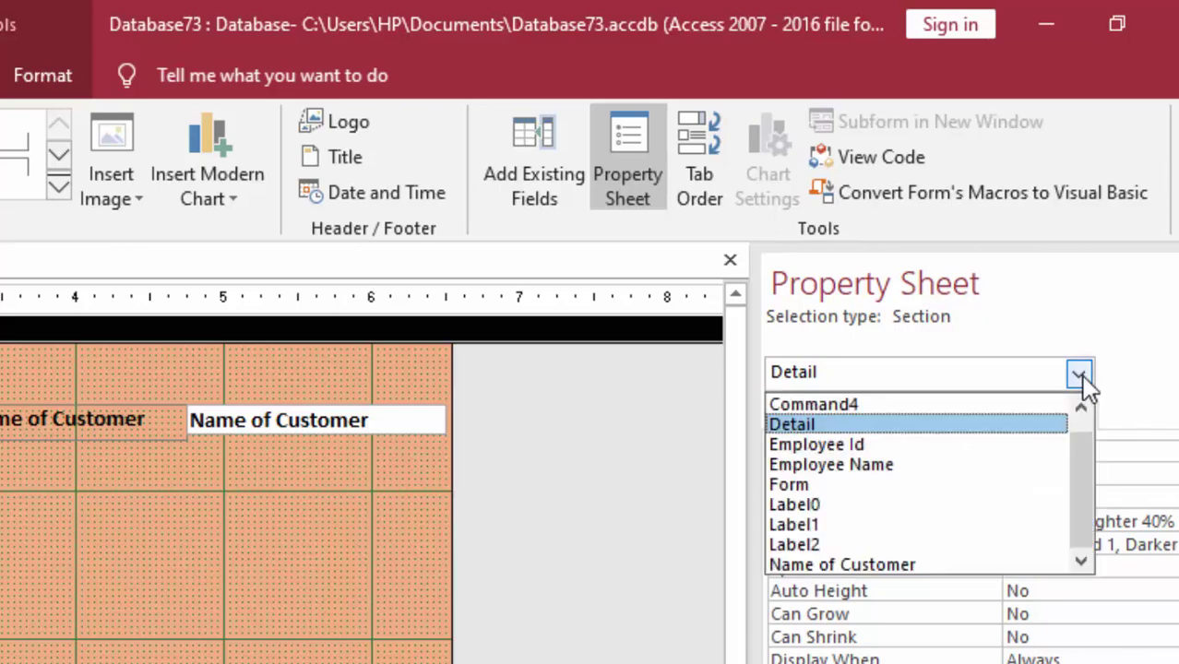
{"action": "left_click", "coordinate": [928, 484]}
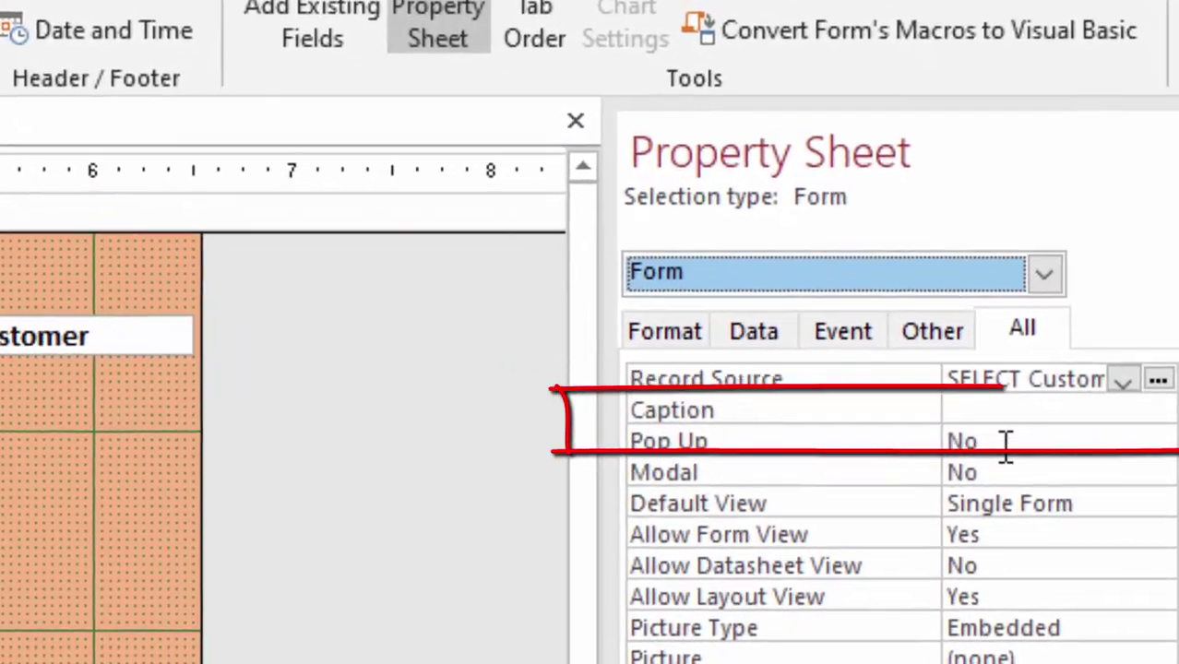
{"action": "left_click", "coordinate": [1033, 498]}
{"action": "left_click", "coordinate": [1160, 499]}
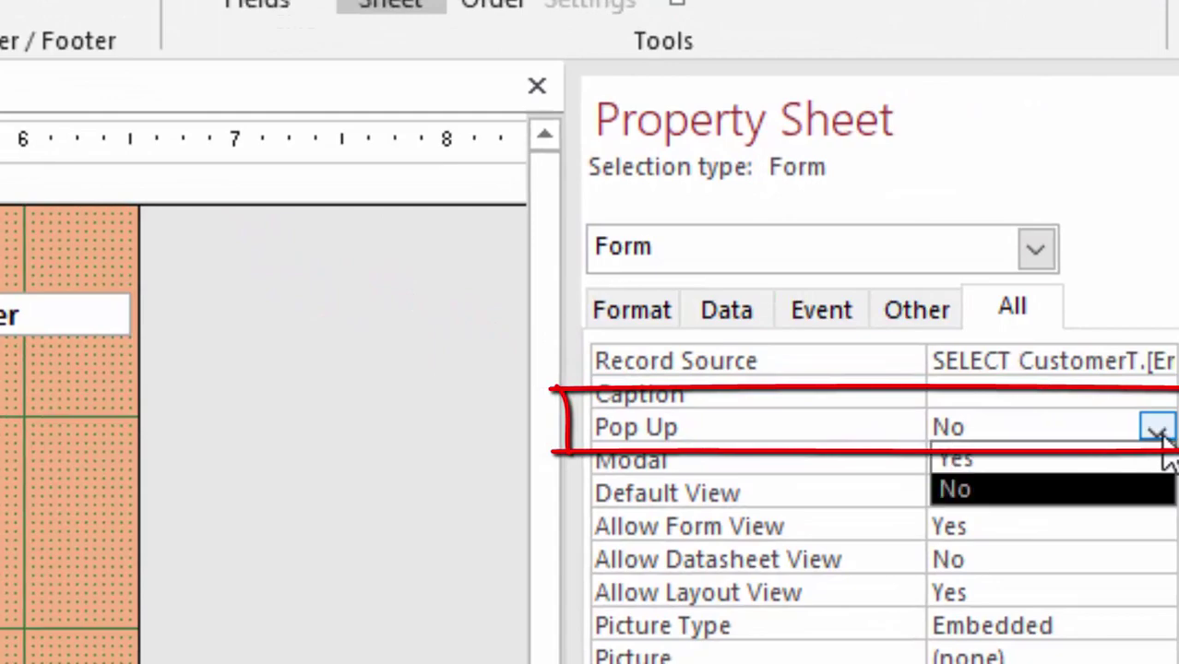
{"action": "left_click", "coordinate": [1008, 490]}
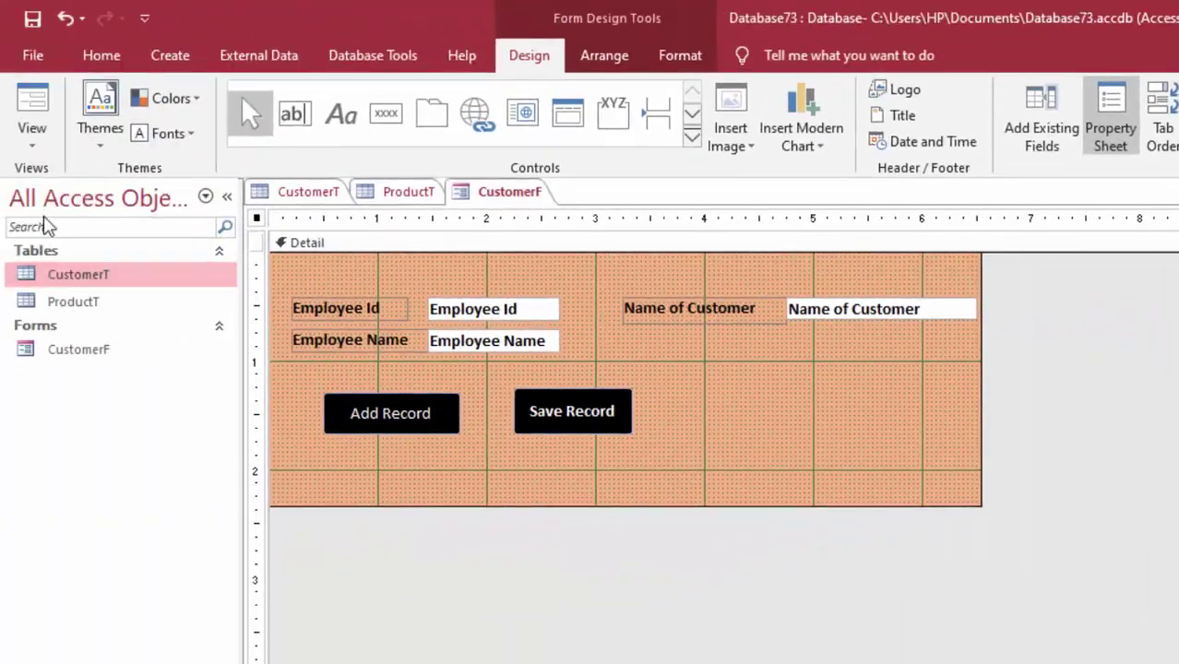
{"action": "left_click", "coordinate": [32, 111]}
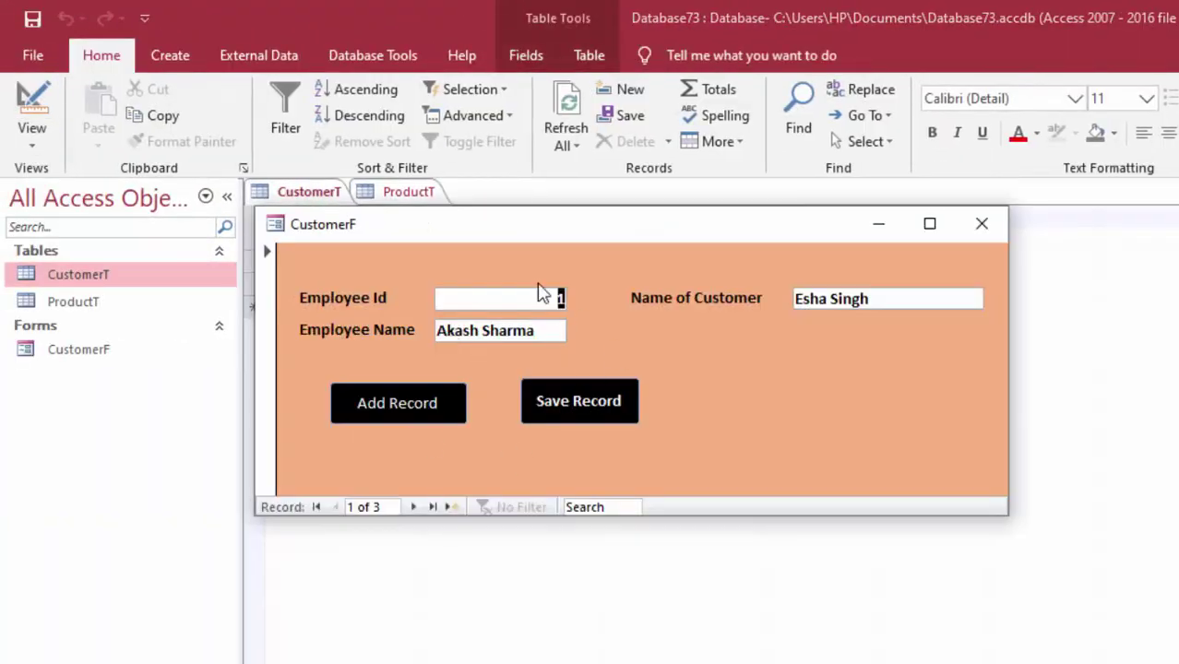
{"action": "mouse_move", "coordinate": [544, 224]}
{"action": "left_mouse_down"}
{"action": "mouse_move", "coordinate": [644, 163]}
{"action": "mouse_move", "coordinate": [587, 117]}
{"action": "left_mouse_up"}
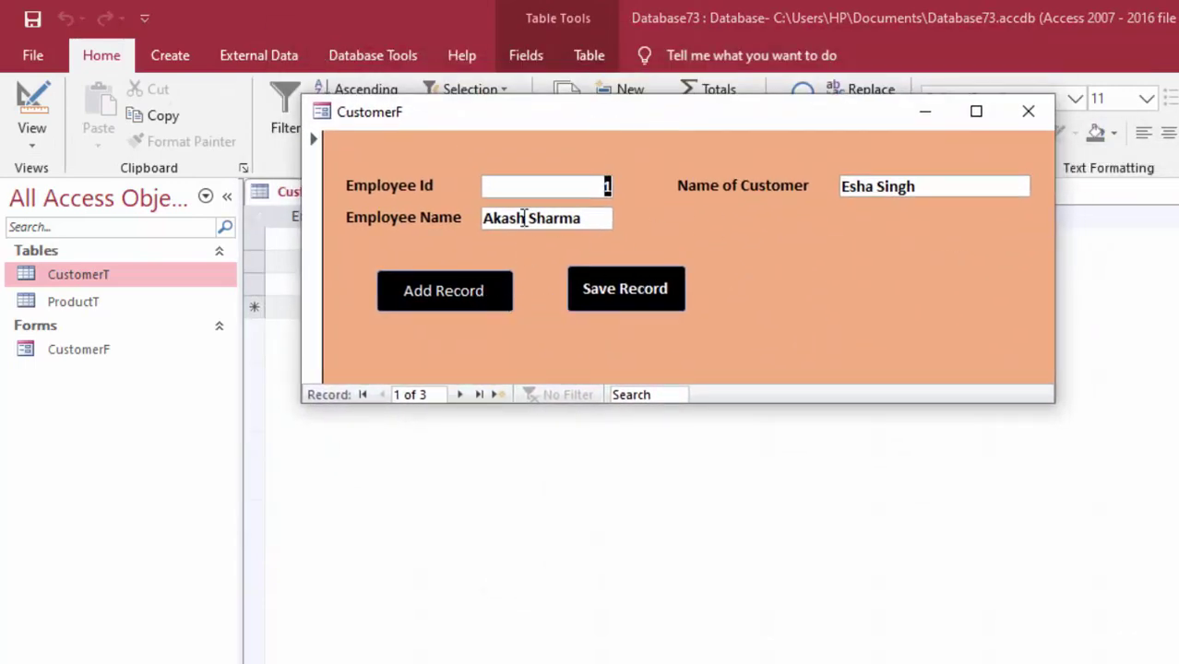
Add a blank record in CustomerF, close it keeping its design changes, and select ProductT
{"action": "left_click", "coordinate": [477, 290]}
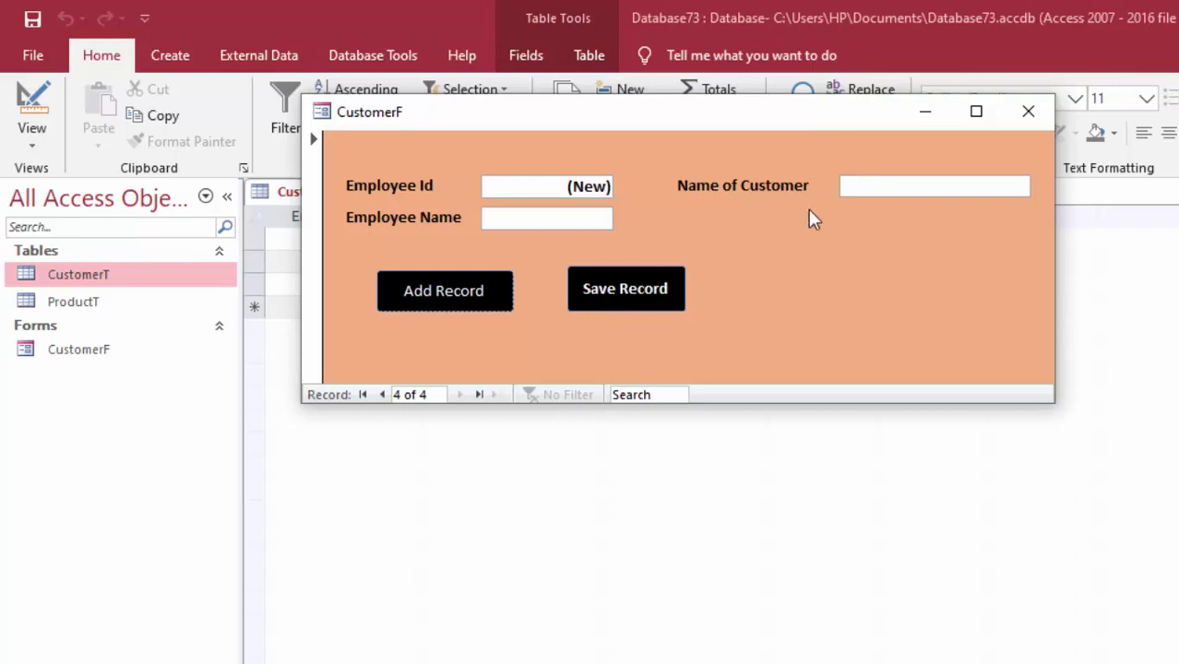
{"action": "left_click", "coordinate": [1026, 119]}
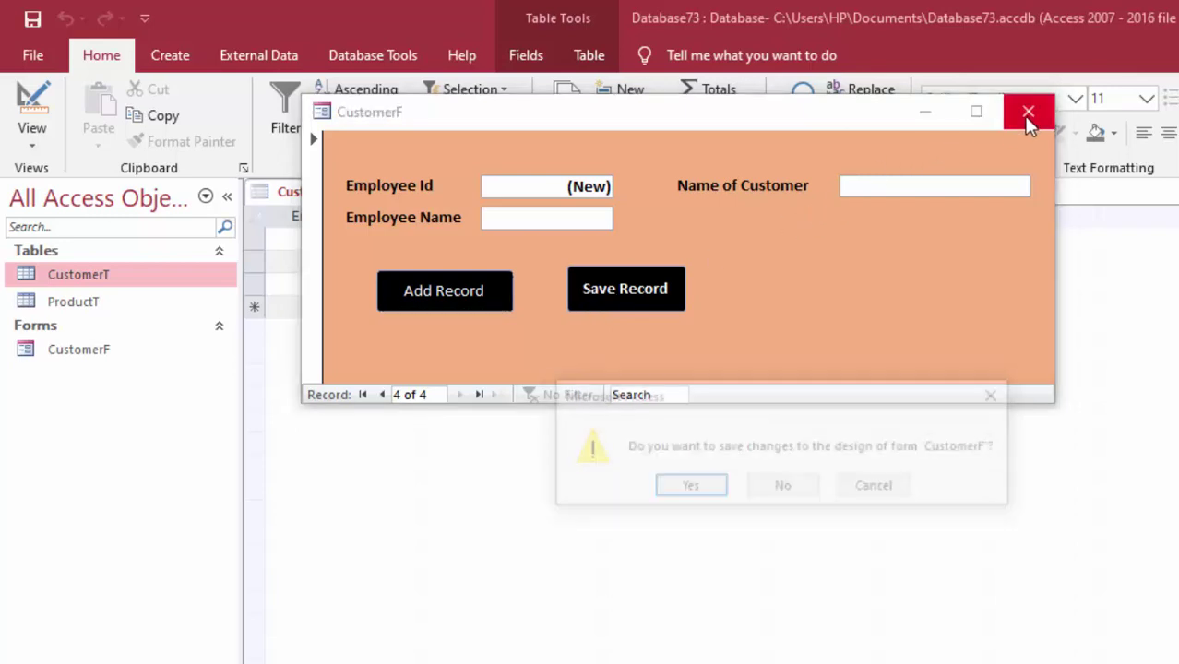
{"action": "left_click", "coordinate": [678, 495]}
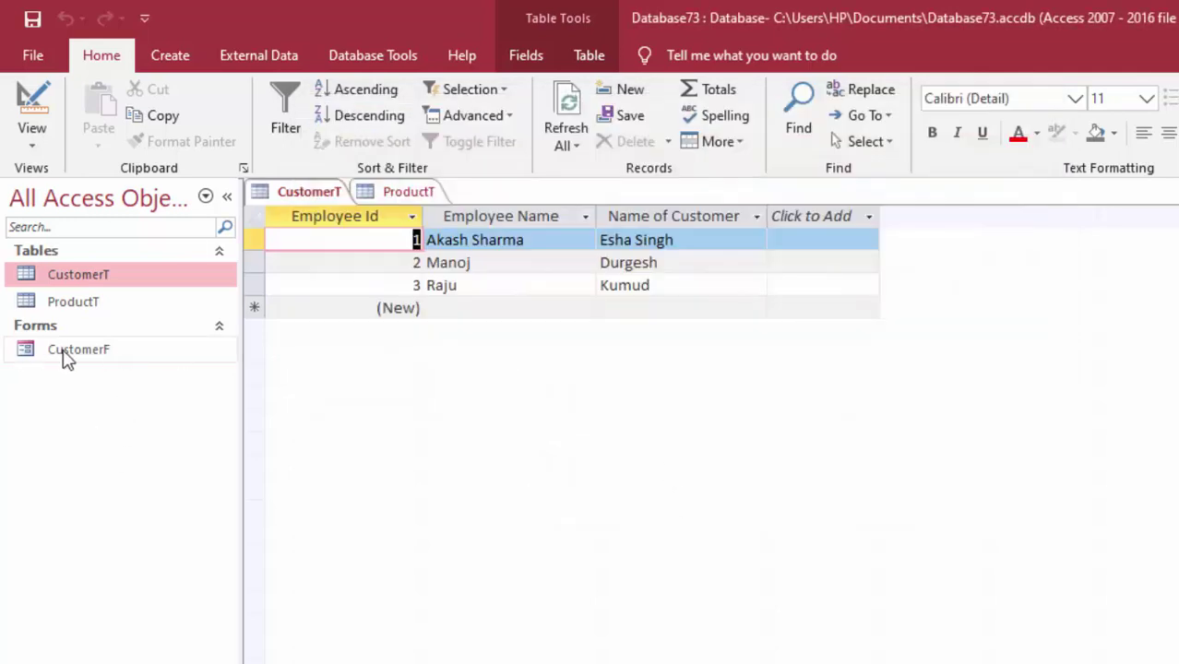
{"action": "left_click", "coordinate": [90, 309]}
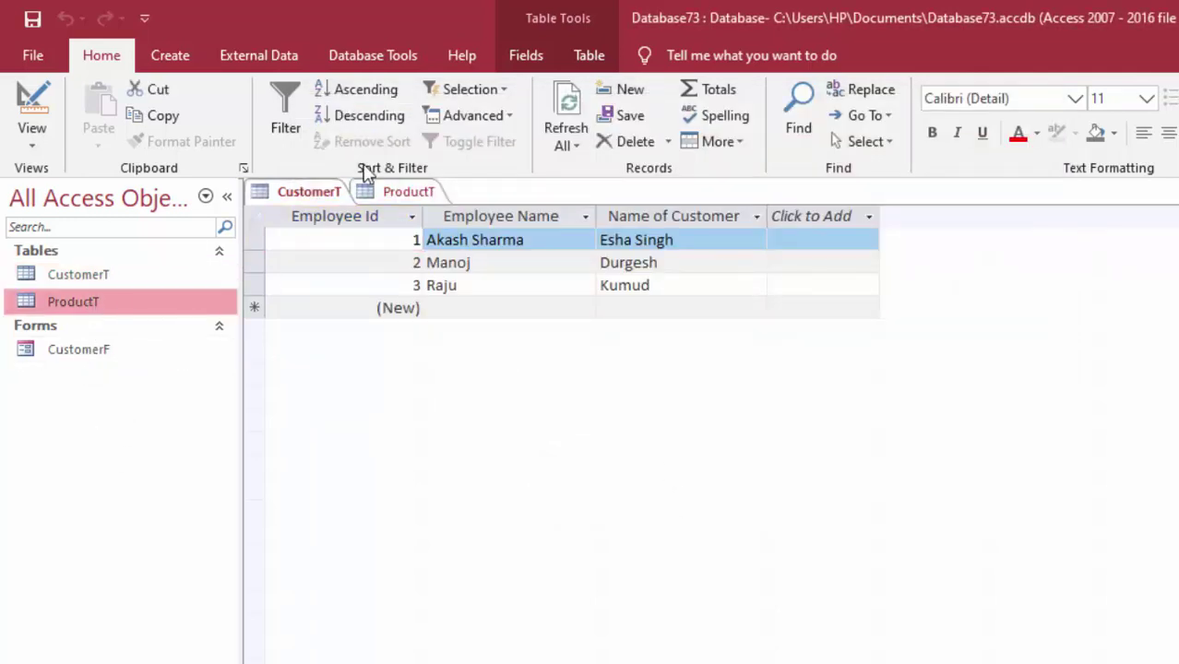
Create a blank Form Design with ProductT's Name of Product, Price, Unit and Total Price fields
{"action": "left_click", "coordinate": [166, 53]}
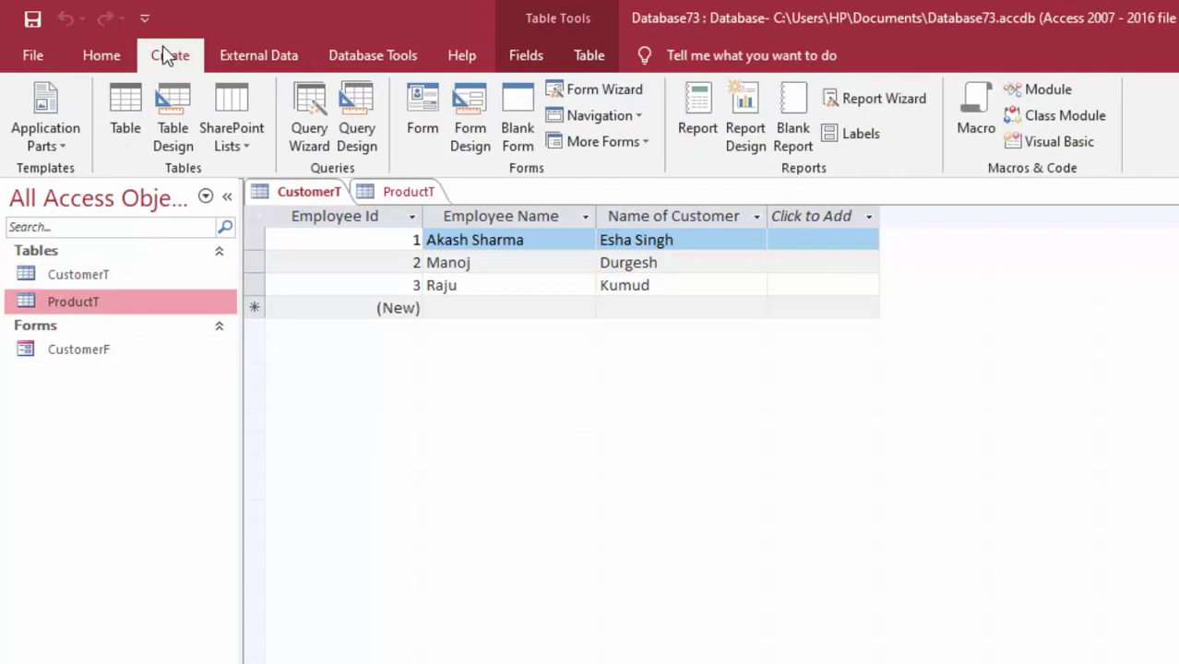
{"action": "left_click", "coordinate": [479, 106]}
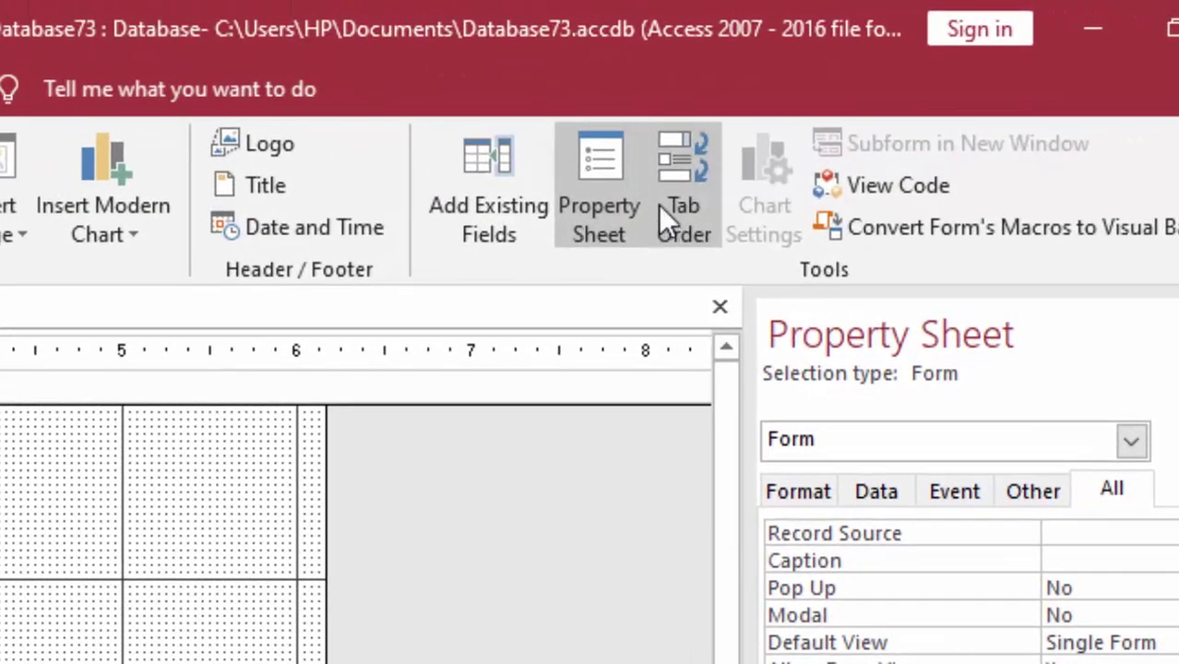
{"action": "left_click", "coordinate": [492, 153]}
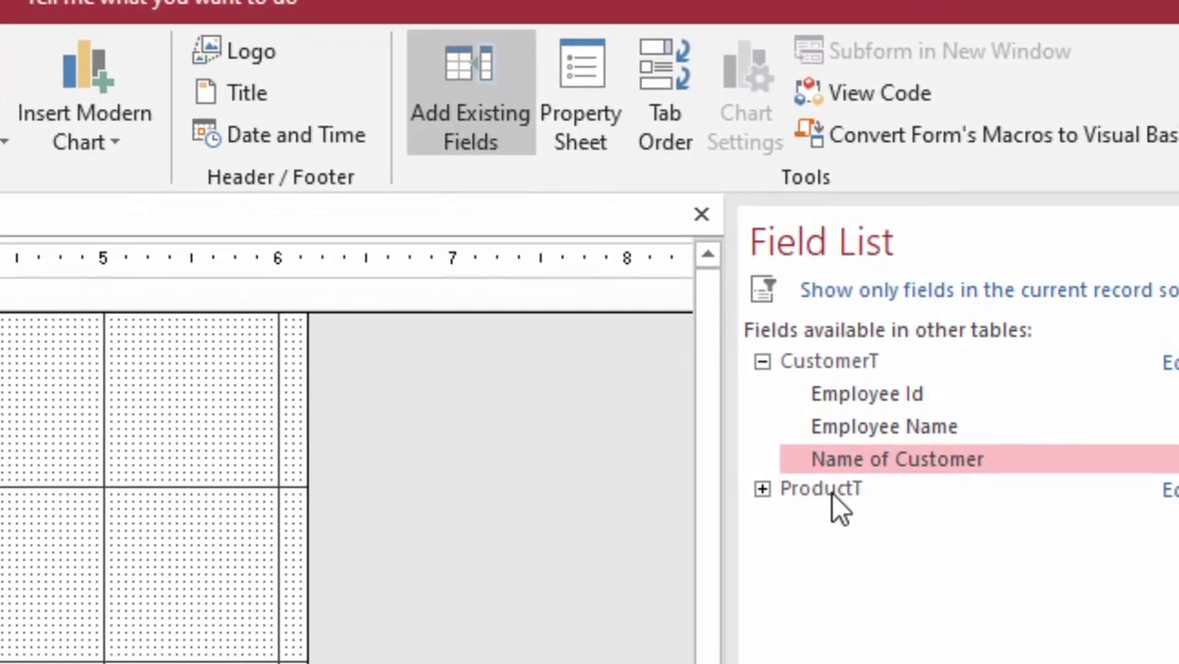
{"action": "double_click", "coordinate": [830, 487]}
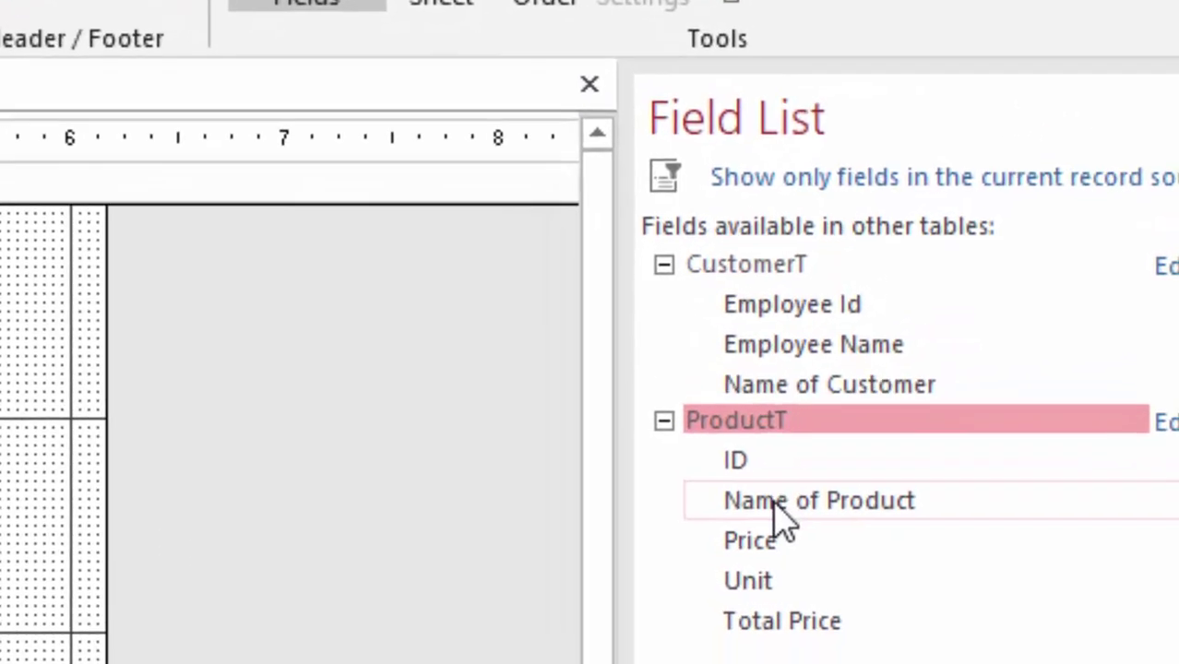
{"action": "double_click", "coordinate": [850, 554]}
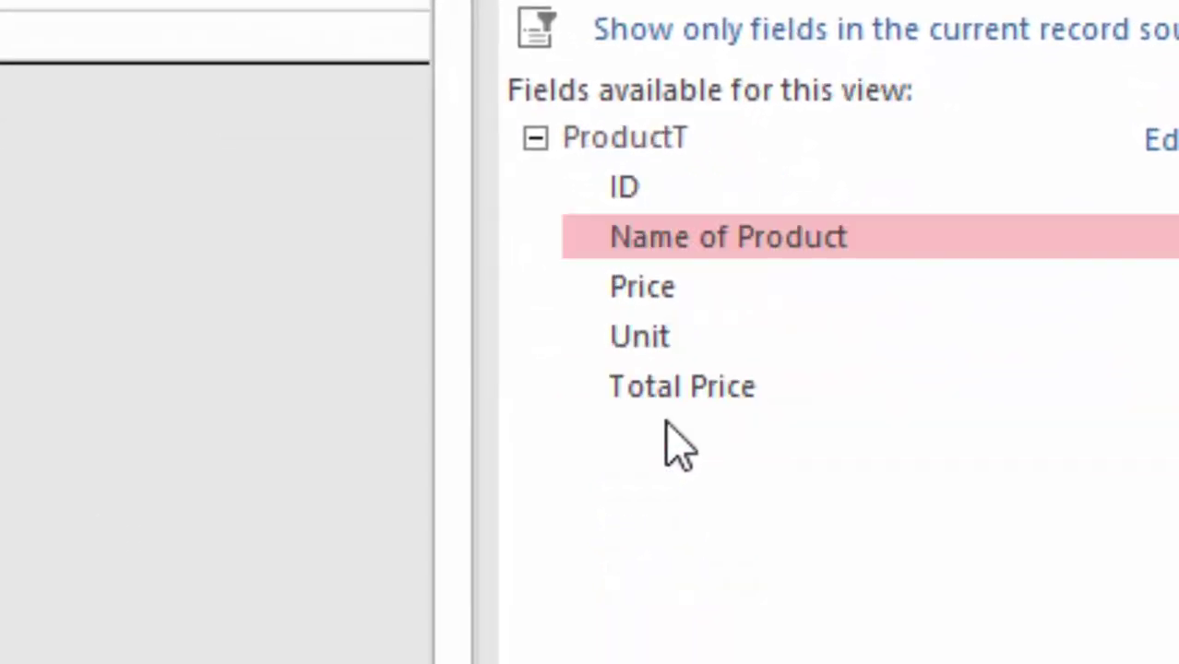
{"action": "left_click", "coordinate": [656, 294]}
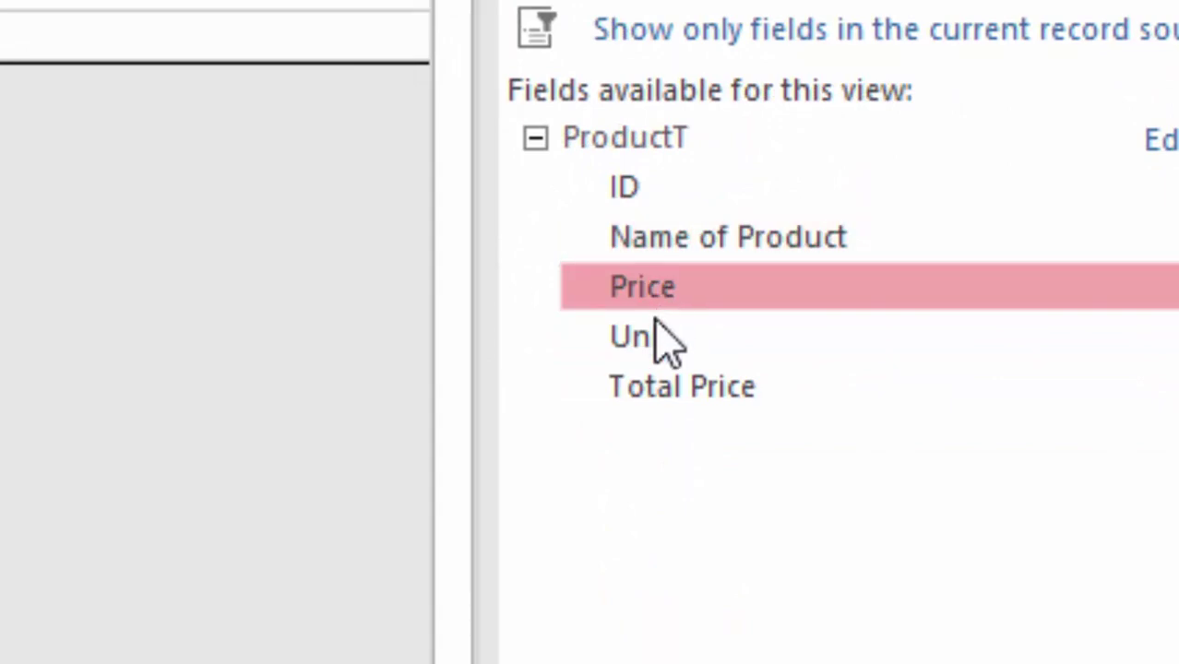
{"action": "left_click", "coordinate": [656, 341]}
{"action": "double_click", "coordinate": [677, 386]}
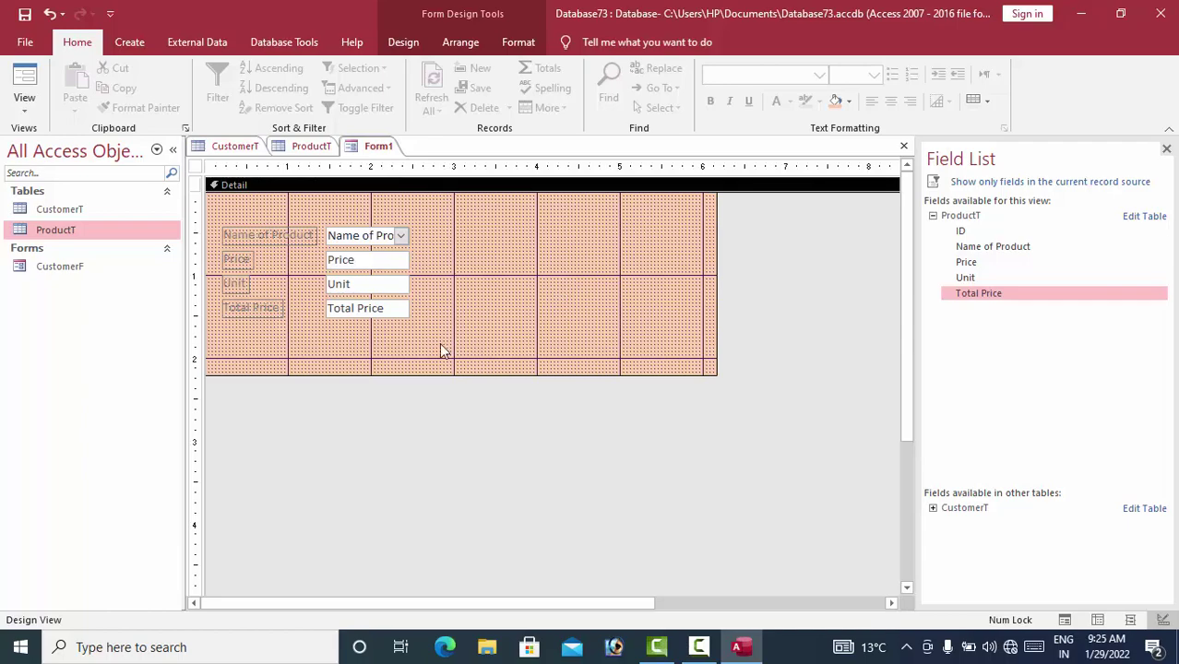
Bold all product labels and boxes, widen the boxes, and narrow the form to about 5.5 inches
{"action": "left_click_drag", "start_coordinate": [399, 347], "coordinate": [151, 212]}
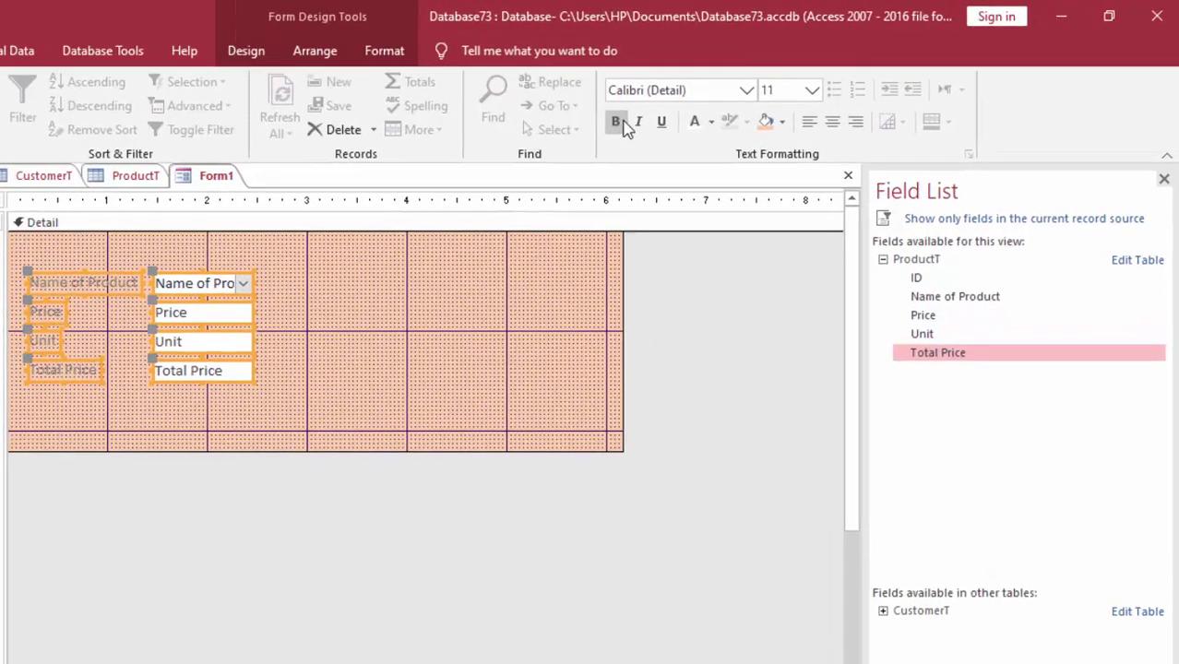
{"action": "left_click", "coordinate": [710, 101]}
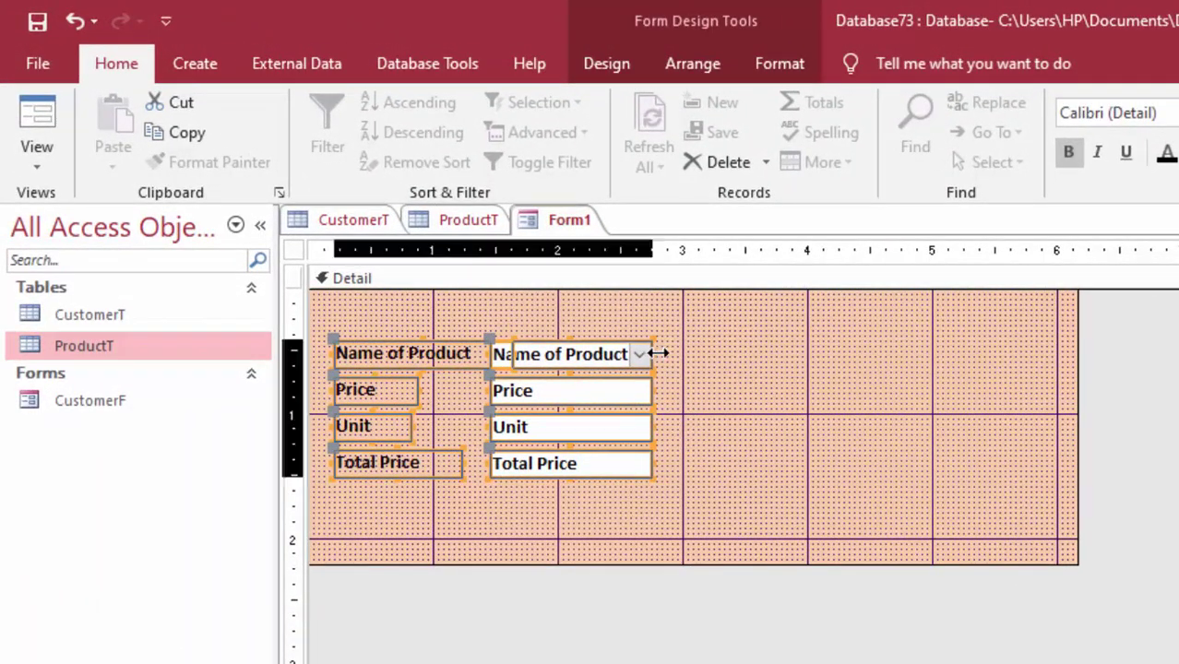
{"action": "left_click_drag", "start_coordinate": [655, 354], "coordinate": [676, 354]}
{"action": "left_click", "coordinate": [718, 397]}
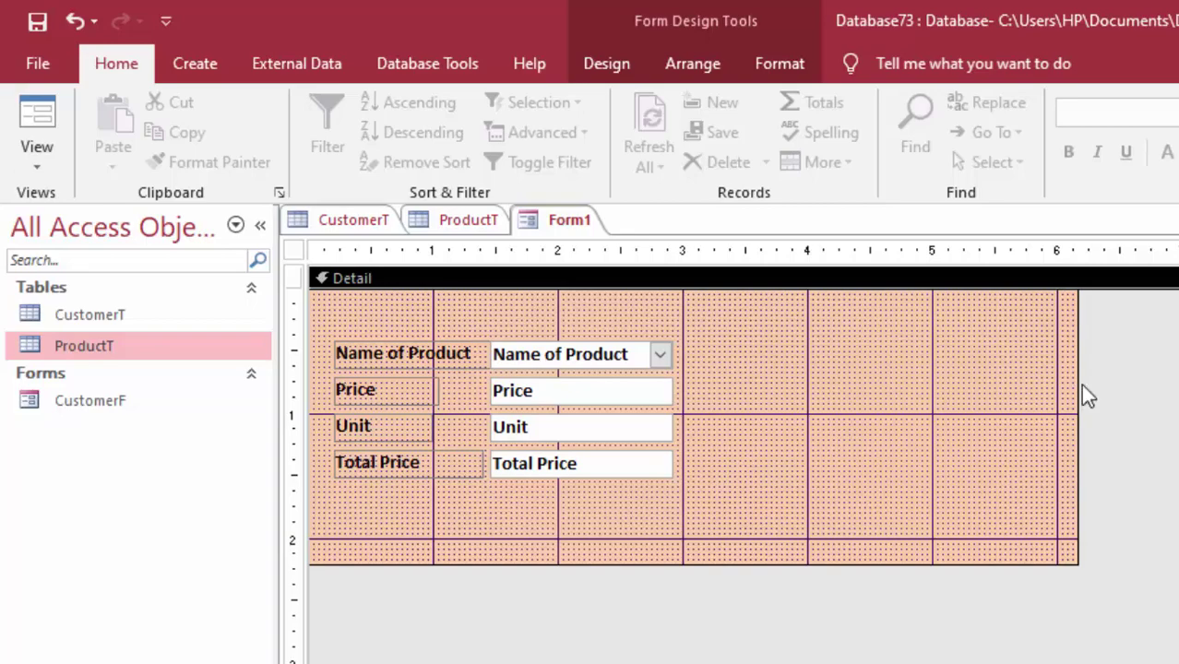
{"action": "left_click_drag", "start_coordinate": [1078, 395], "coordinate": [1000, 395]}
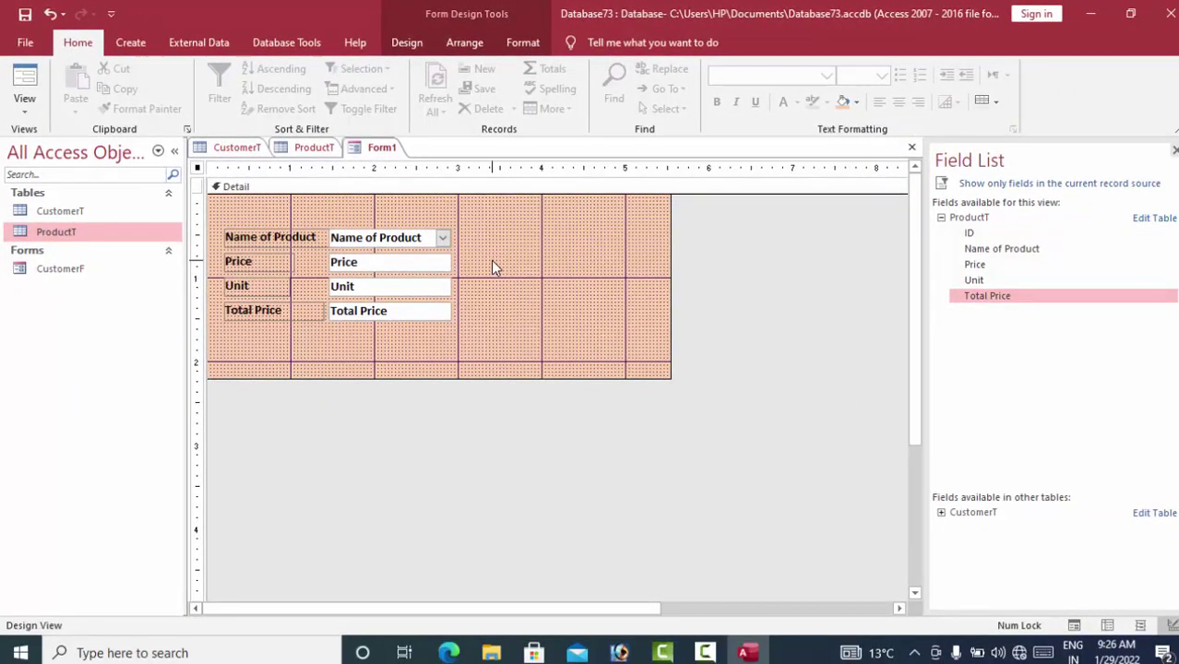
Set Form1's Pop Up property to Yes and preview it in Form View
{"action": "left_click", "coordinate": [404, 43]}
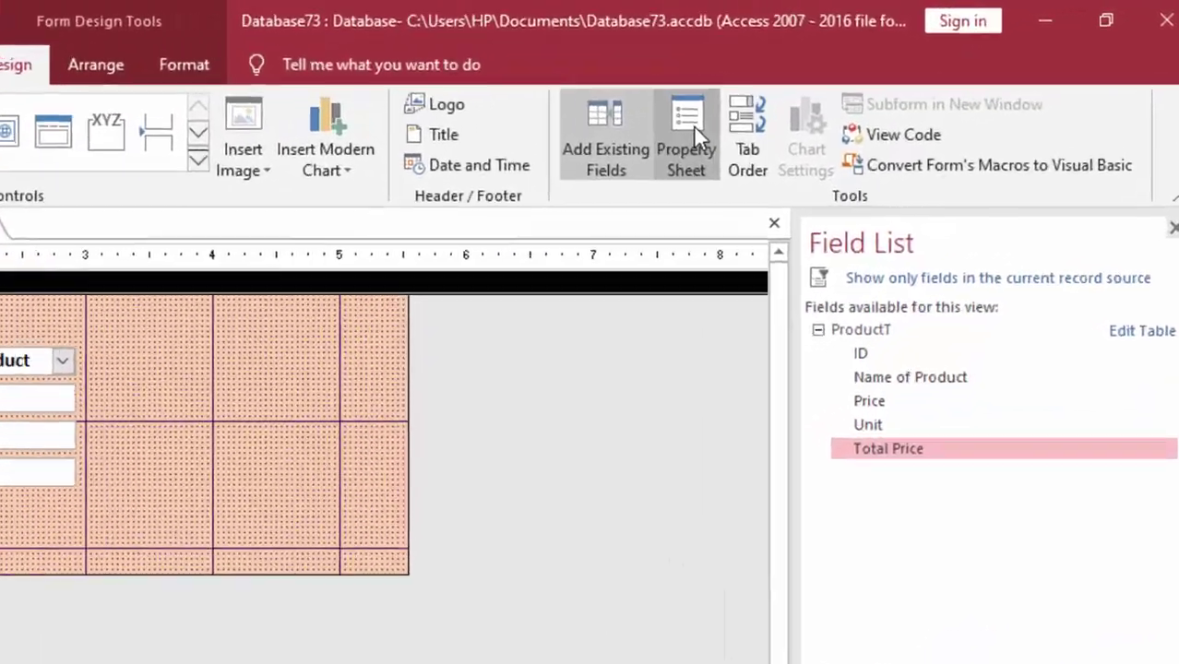
{"action": "left_click", "coordinate": [694, 130]}
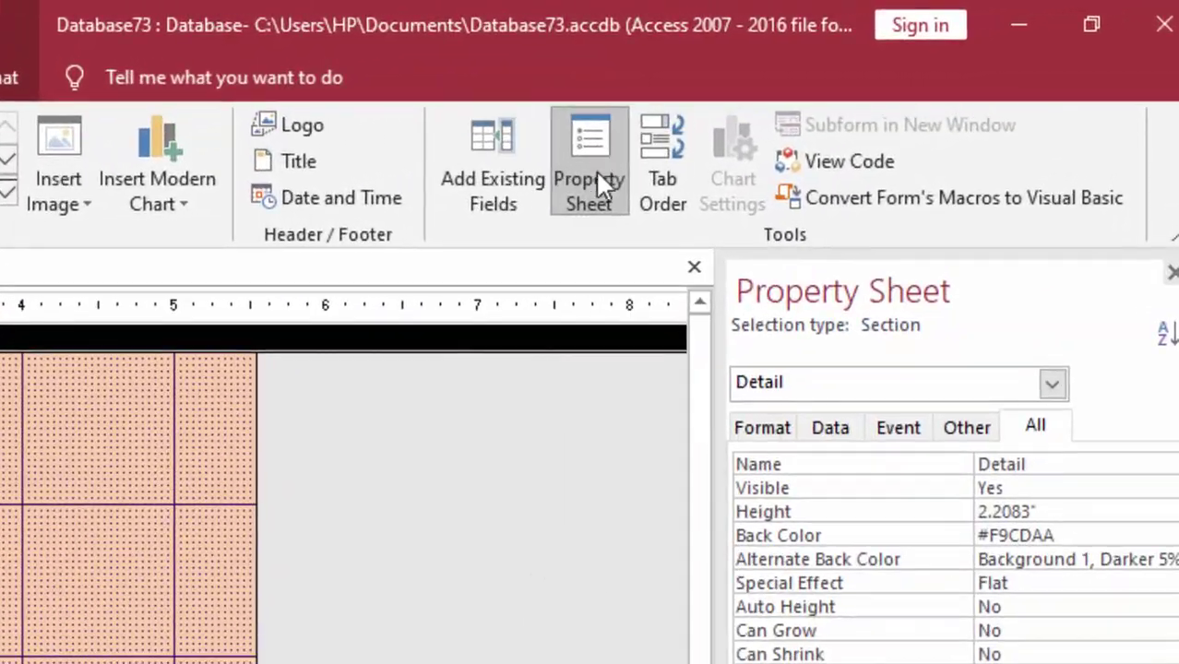
{"action": "left_click", "coordinate": [1053, 384]}
{"action": "left_click", "coordinate": [846, 437]}
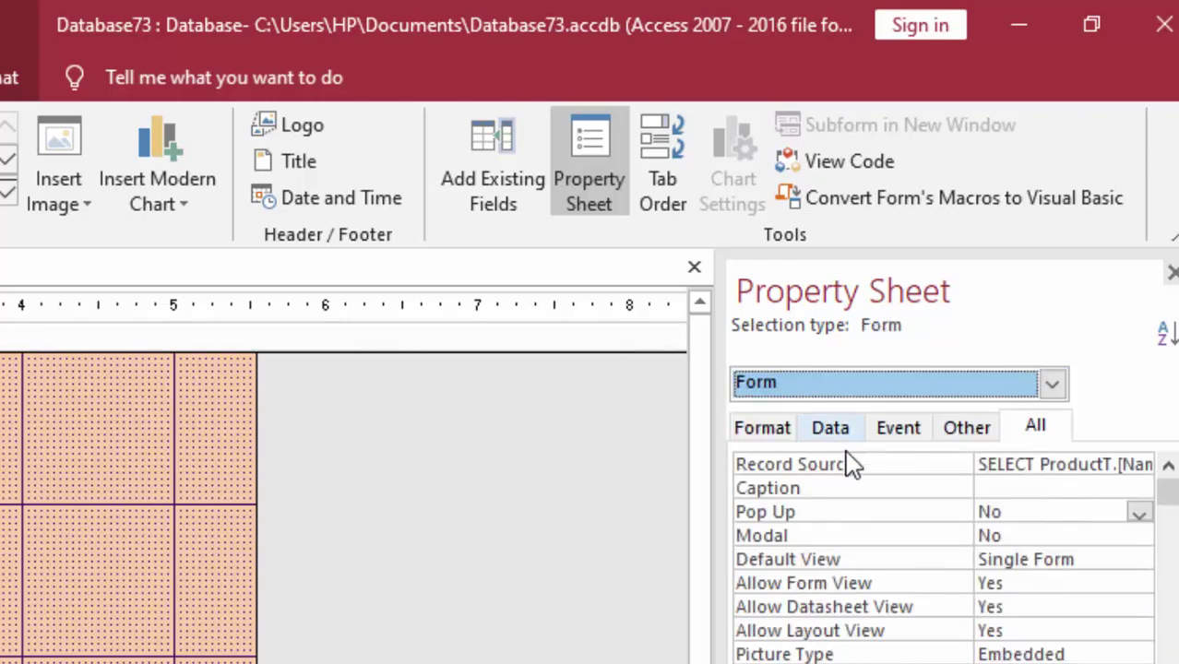
{"action": "left_click", "coordinate": [1046, 516]}
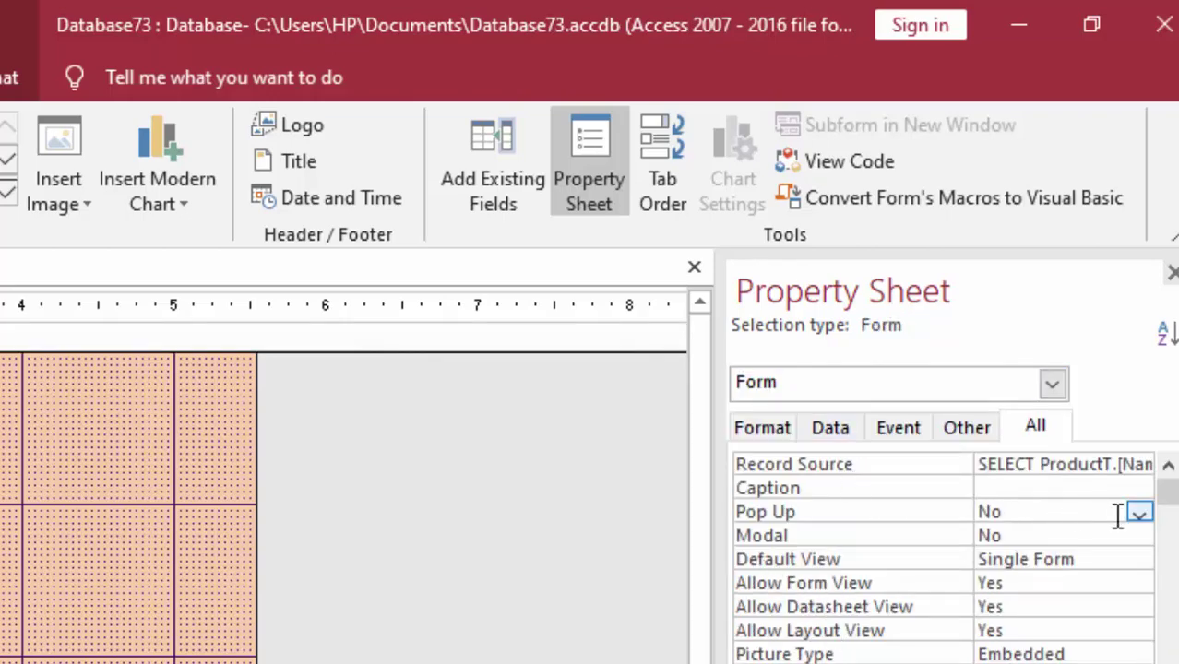
{"action": "left_click", "coordinate": [1141, 513]}
{"action": "left_click", "coordinate": [1074, 533]}
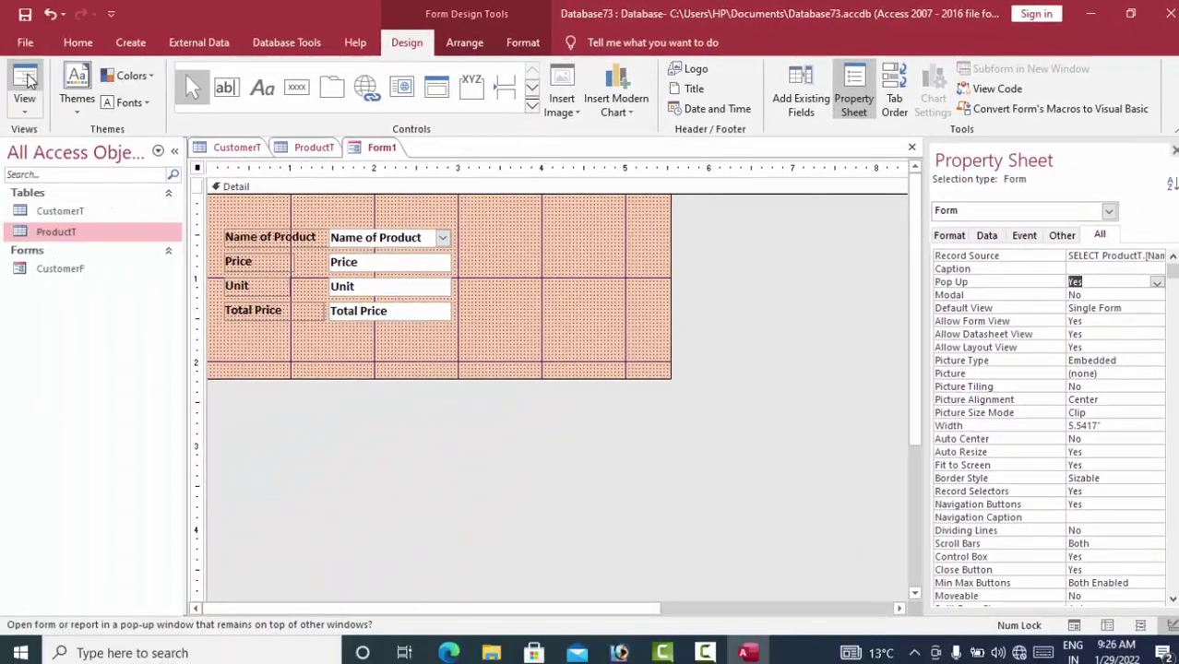
{"action": "left_click", "coordinate": [24, 88]}
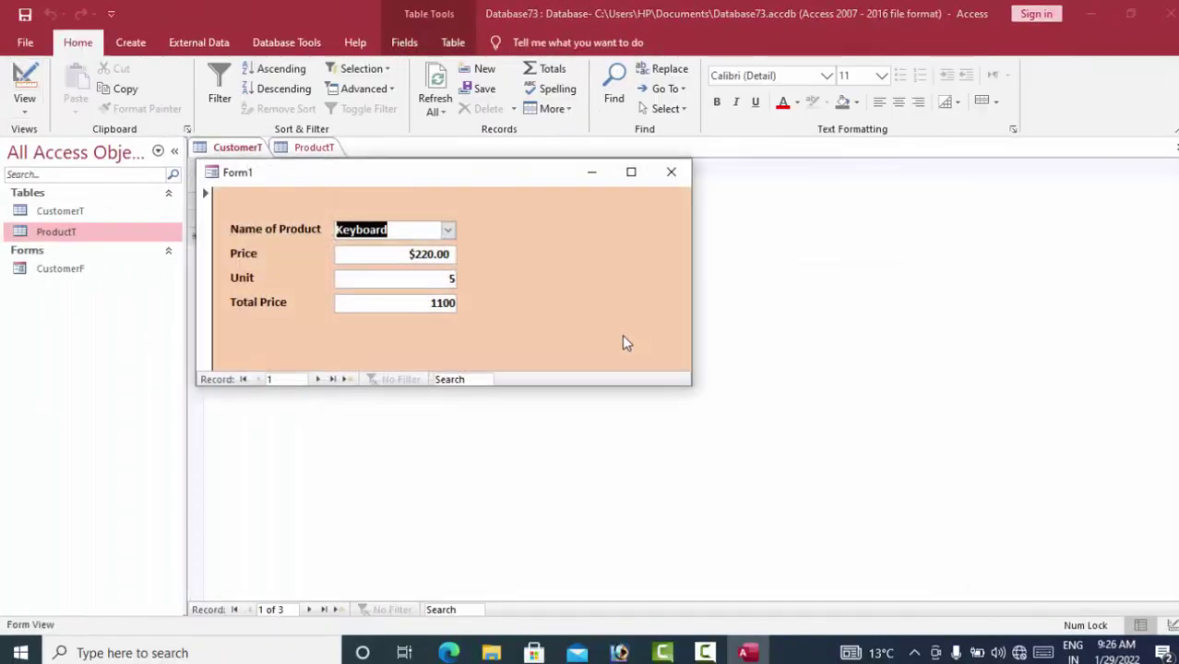
Close the pop-up Form1 and save it under the name ProductF
{"action": "left_click_drag", "start_coordinate": [478, 189], "coordinate": [553, 205]}
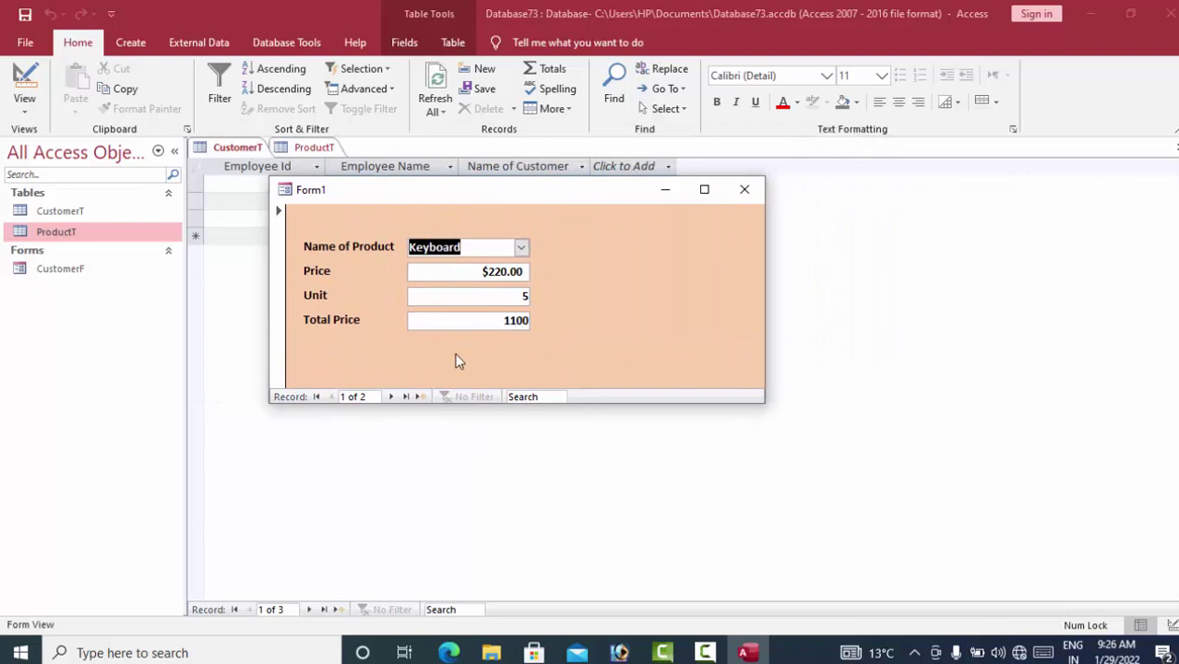
{"action": "left_click", "coordinate": [747, 193]}
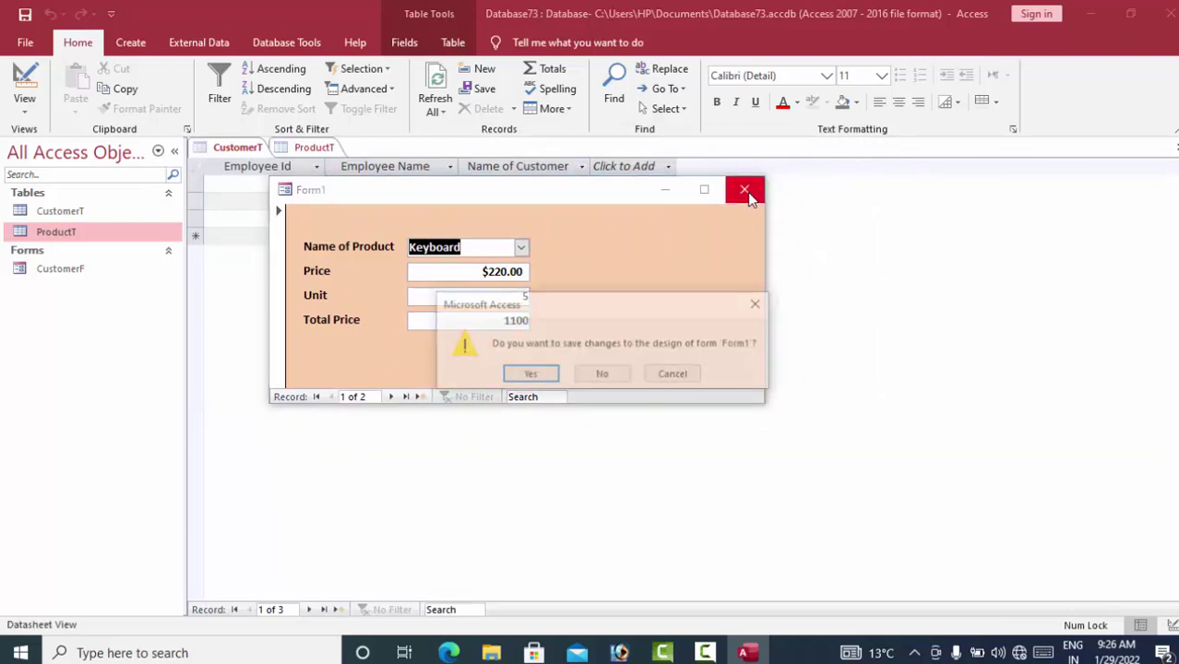
{"action": "left_click", "coordinate": [523, 374]}
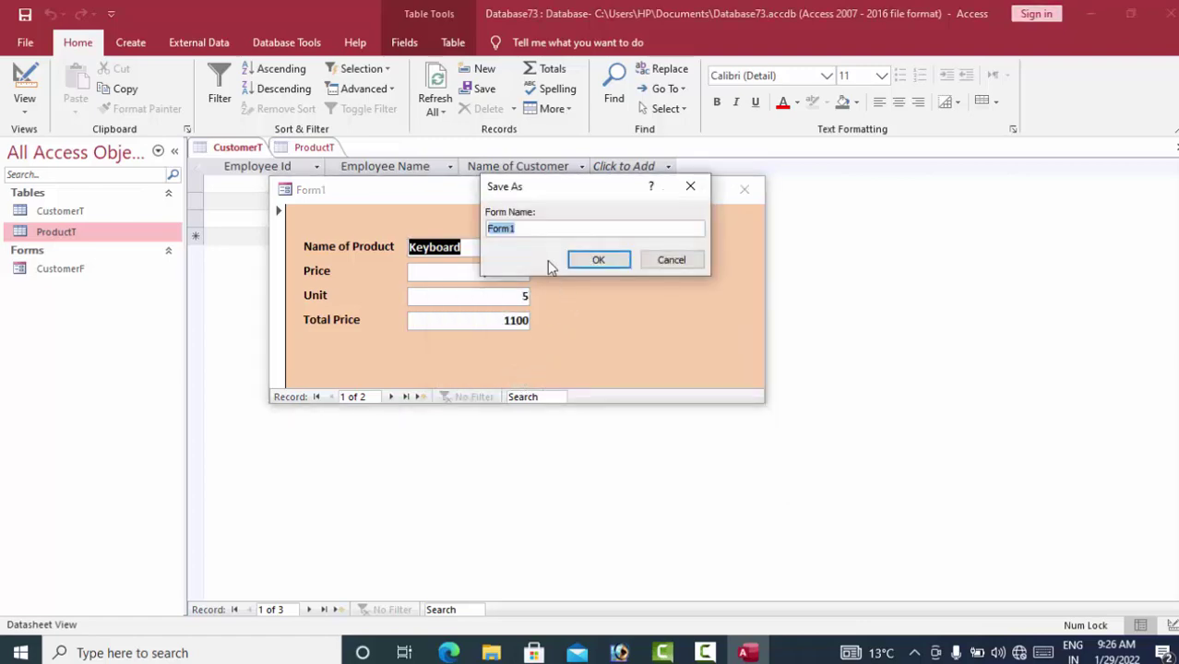
{"action": "left_click", "coordinate": [542, 230]}
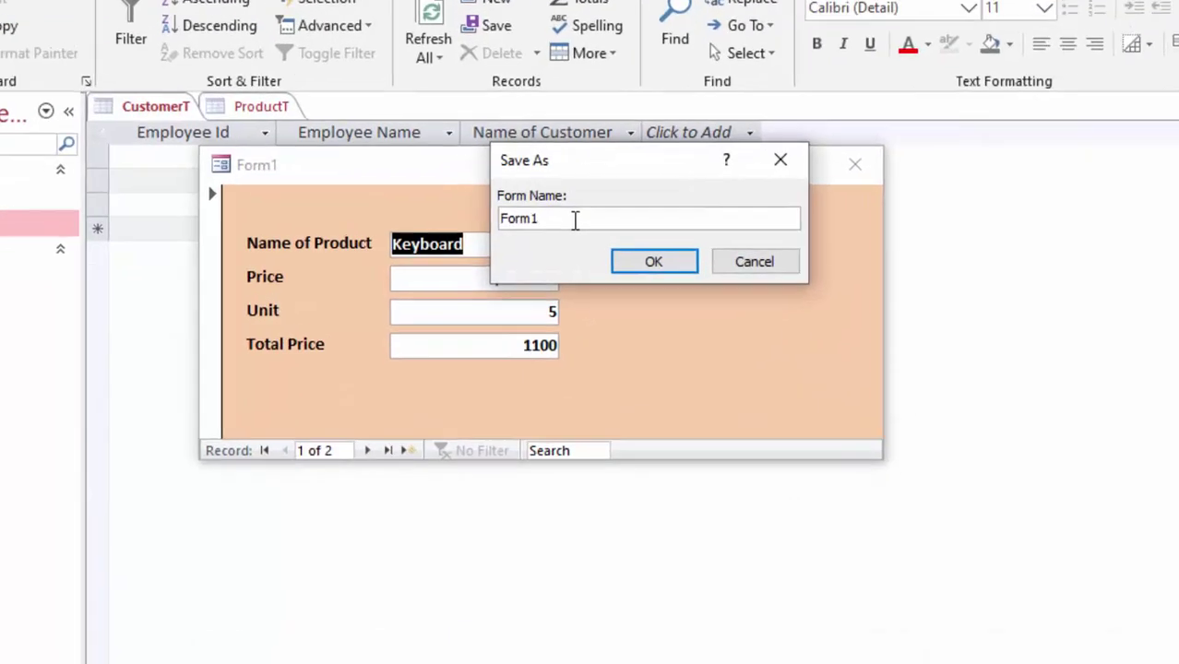
{"action": "key", "text": "BackSpace"}
{"action": "key", "text": "BackSpace"}
{"action": "key", "text": "BackSpace"}
{"action": "key", "text": "BackSpace"}
{"action": "key", "text": "BackSpace"}
{"action": "type", "text": "P"}
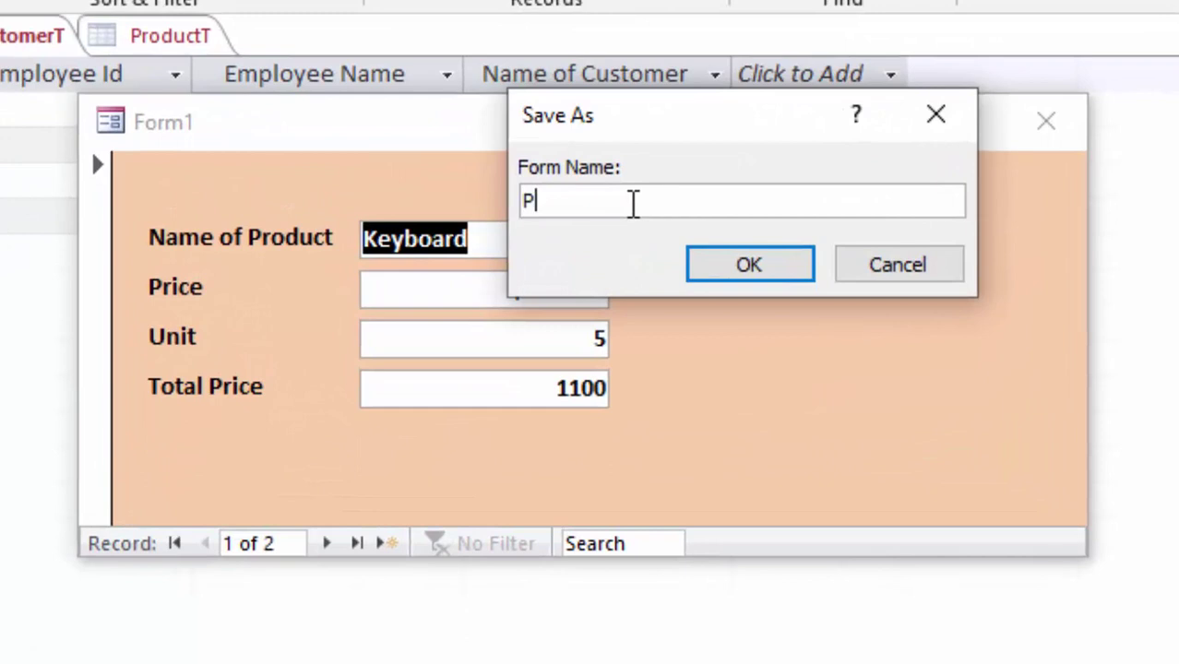
{"action": "type", "text": "rodu"}
{"action": "type", "text": "ctF"}
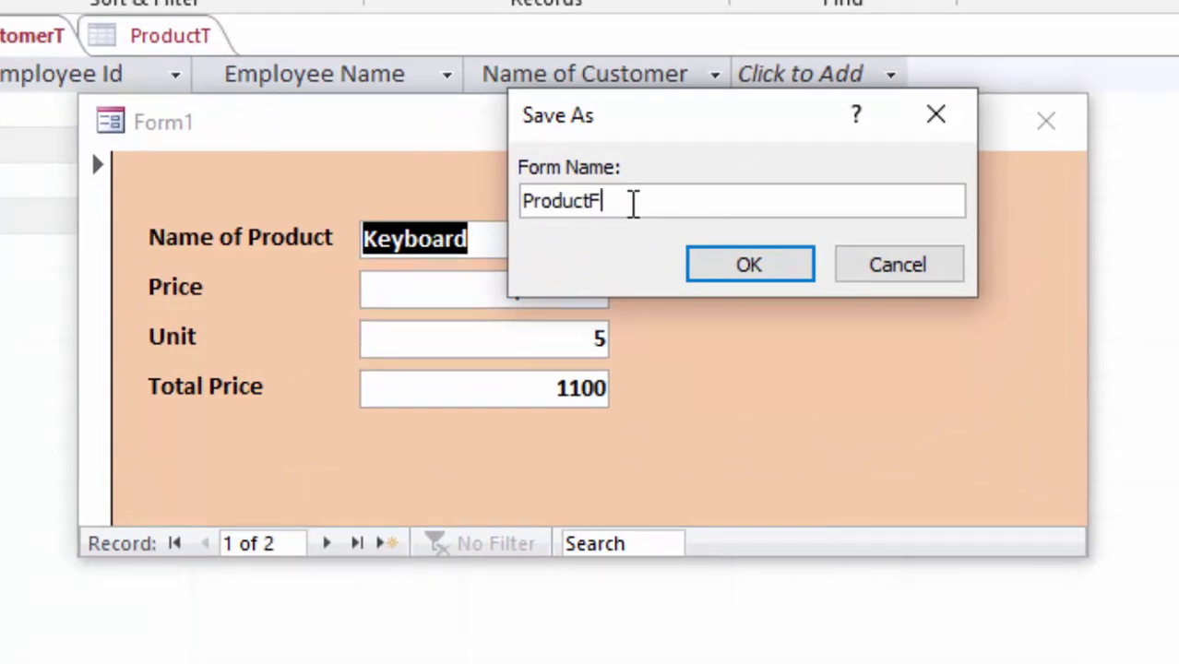
{"action": "key", "text": "Return"}
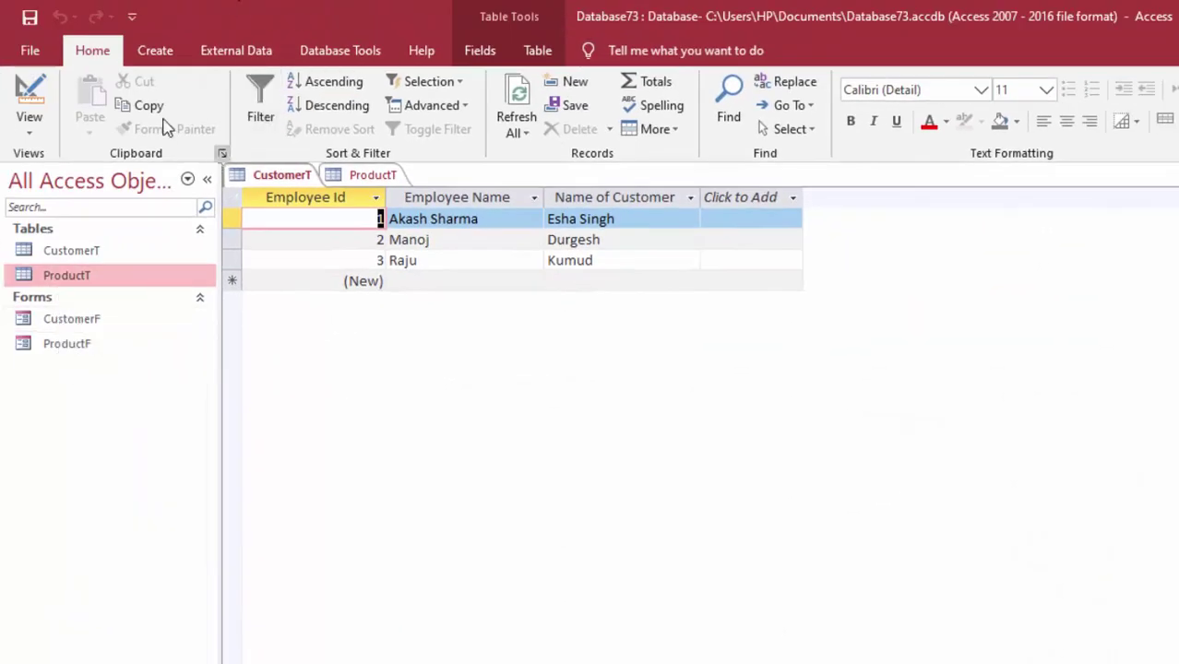
Create a Navigation Form with the left vertical tabs layout and select its [Add New] tab
{"action": "left_click", "coordinate": [161, 65]}
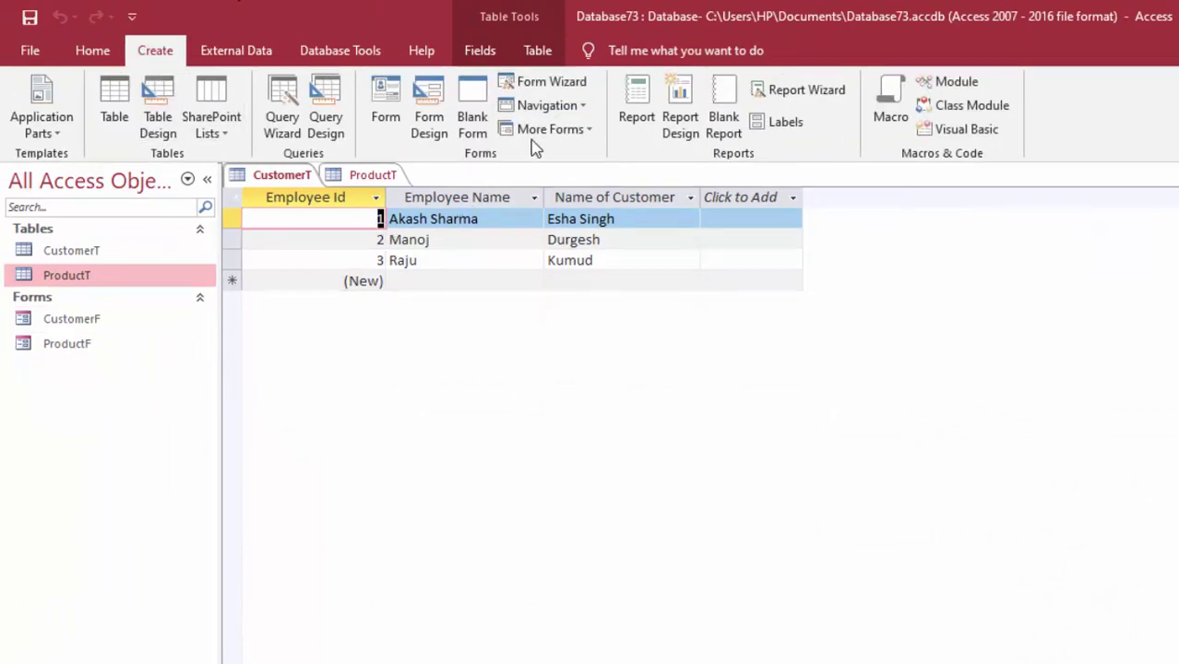
{"action": "left_click", "coordinate": [580, 104]}
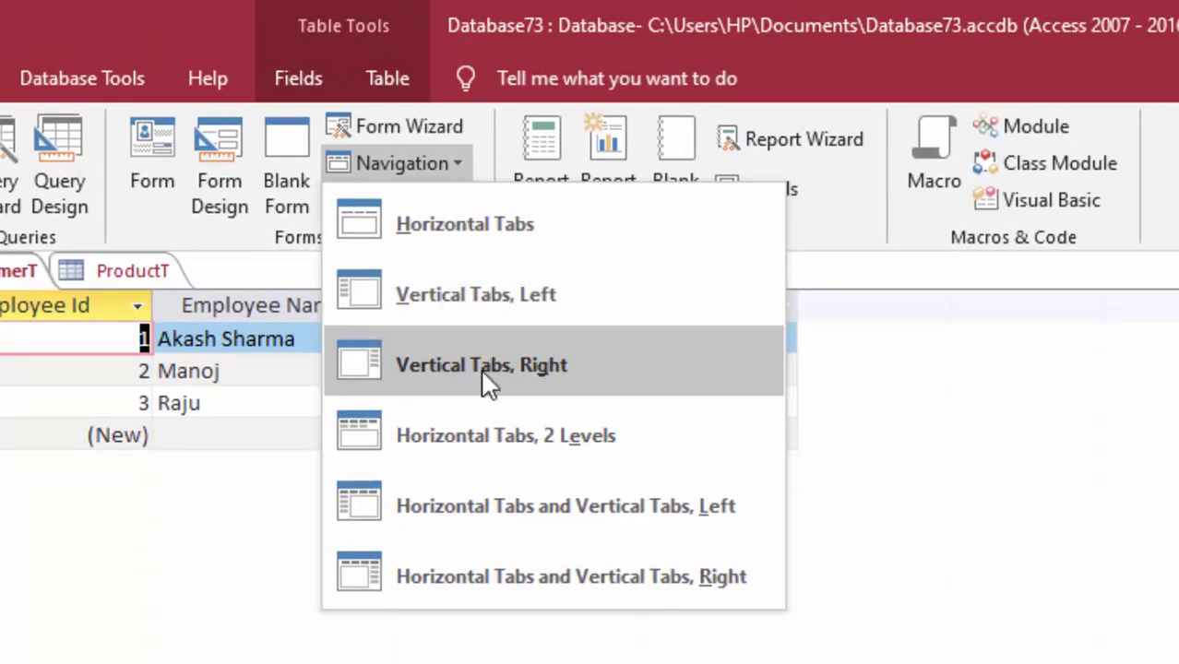
{"action": "left_click", "coordinate": [500, 302]}
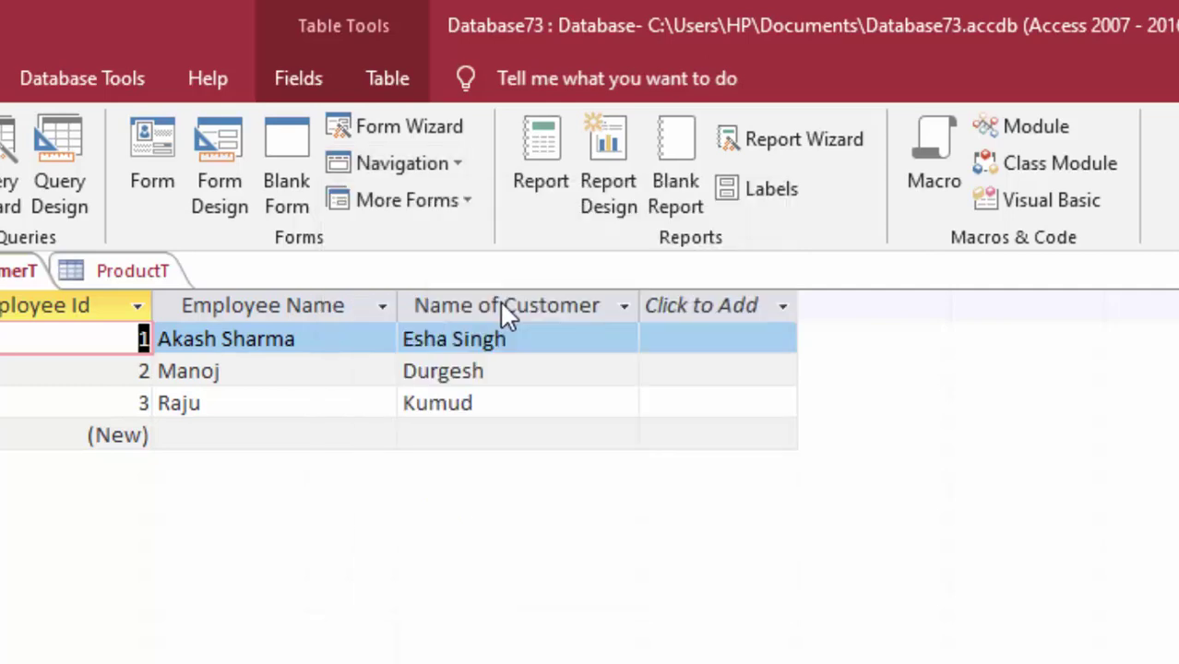
{"action": "left_click", "coordinate": [352, 301]}
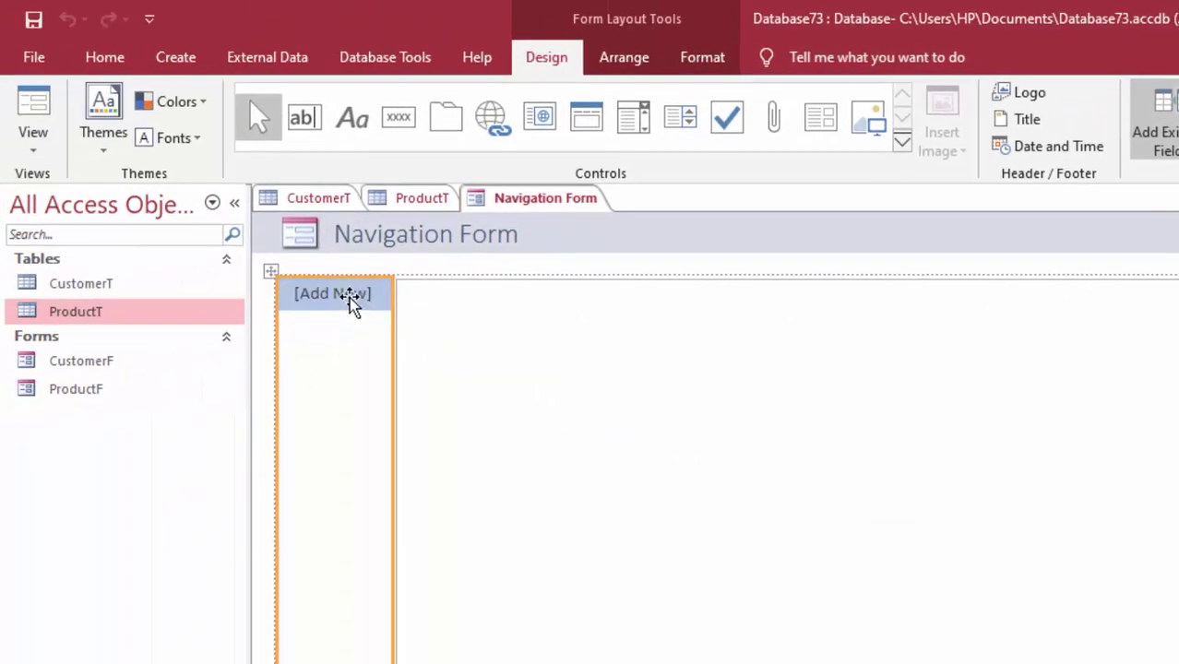
In Design View, add a CustomerF tab and widen the navigation form to the right
{"action": "left_click", "coordinate": [31, 152]}
{"action": "left_click", "coordinate": [109, 293]}
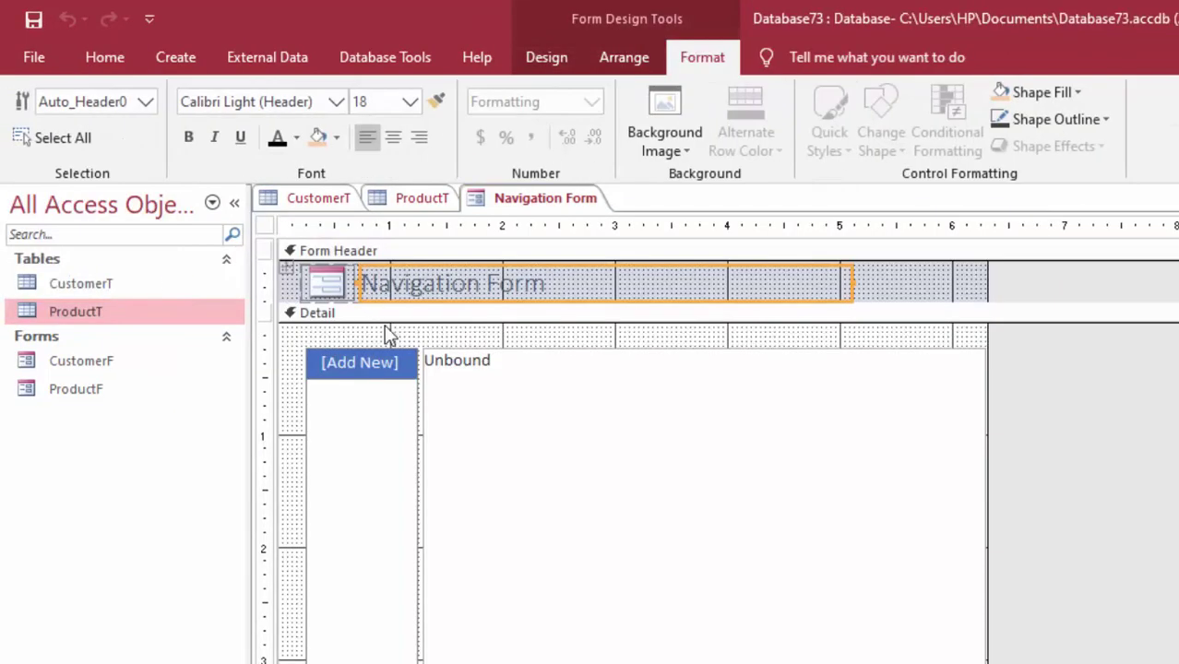
{"action": "left_click", "coordinate": [378, 367]}
{"action": "left_click", "coordinate": [394, 362]}
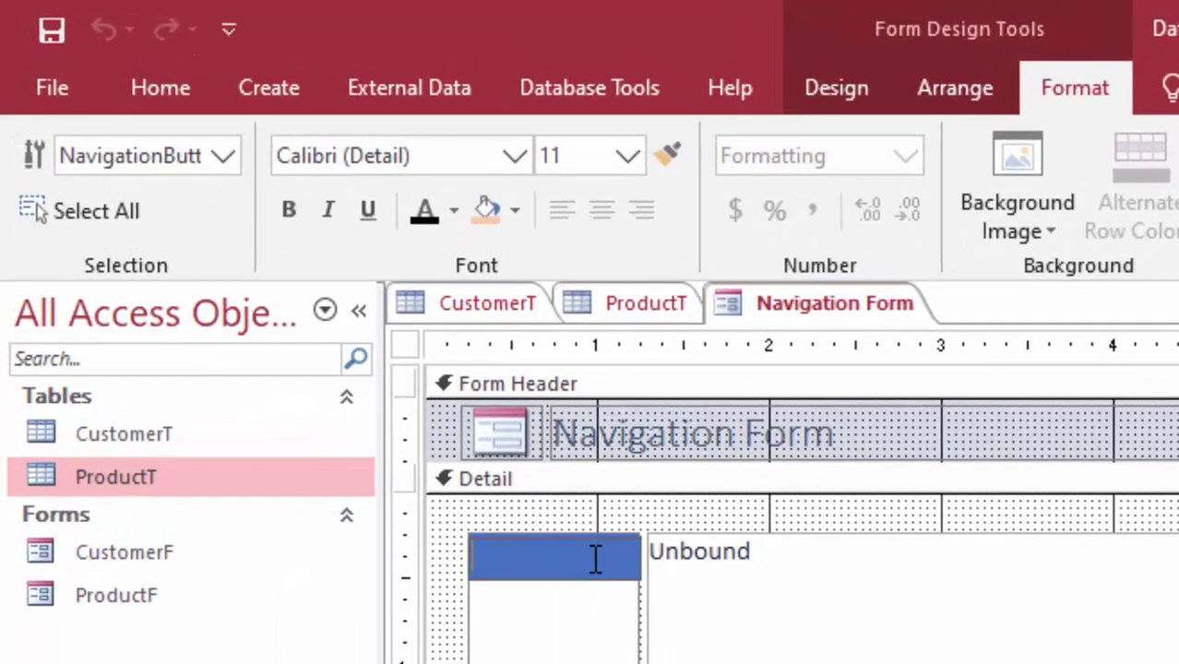
{"action": "type", "text": "Cus"}
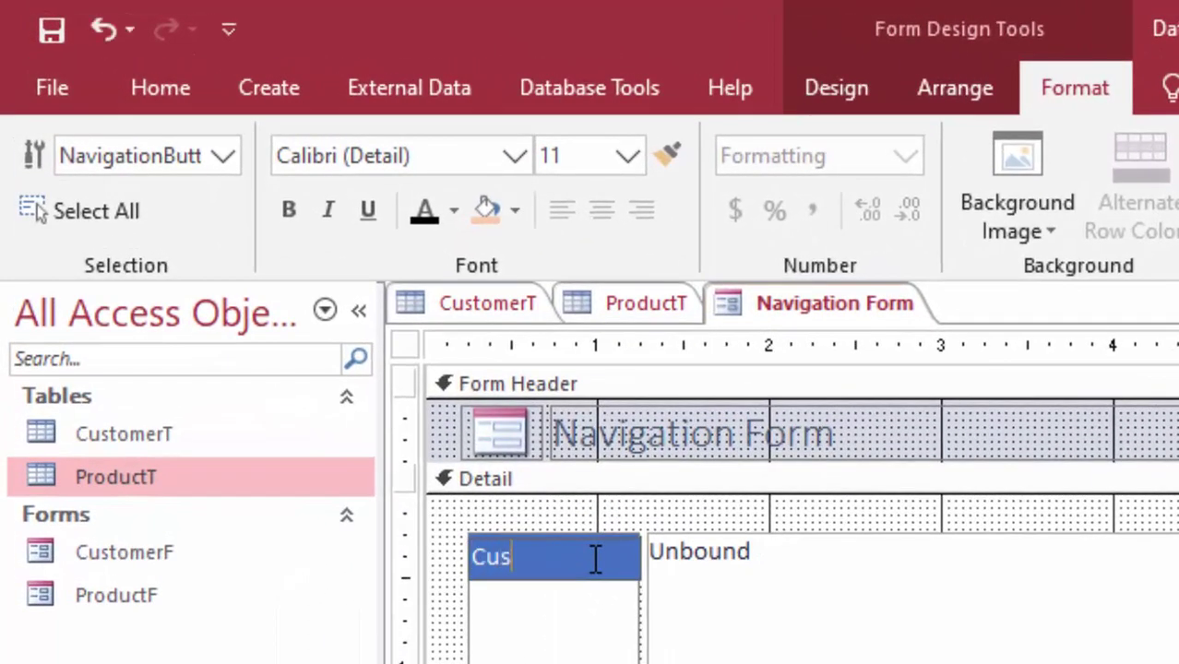
{"action": "type", "text": "tom"}
{"action": "type", "text": "erF"}
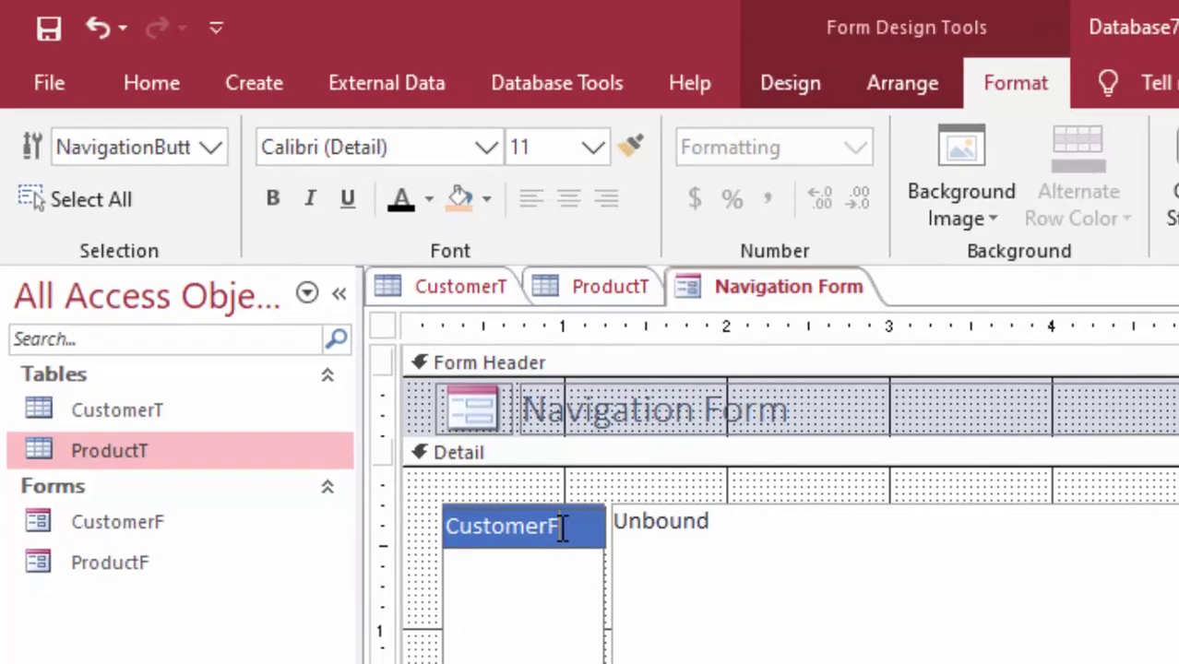
{"action": "key", "text": "Return"}
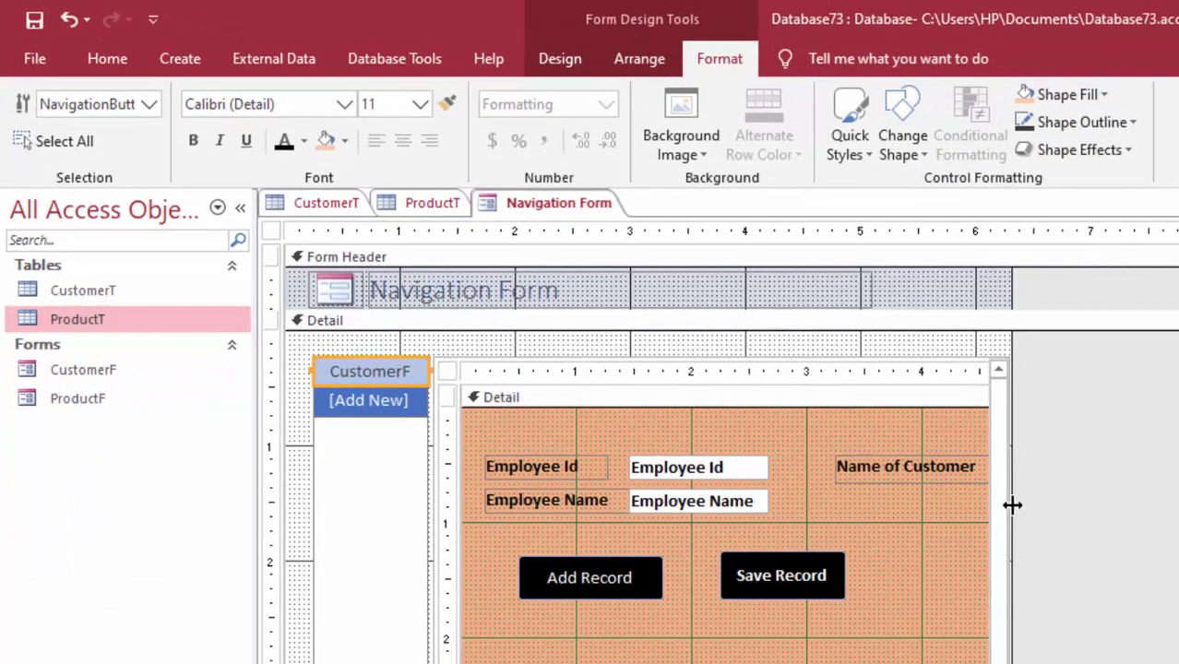
{"action": "left_click_drag", "start_coordinate": [1011, 504], "coordinate": [1172, 544]}
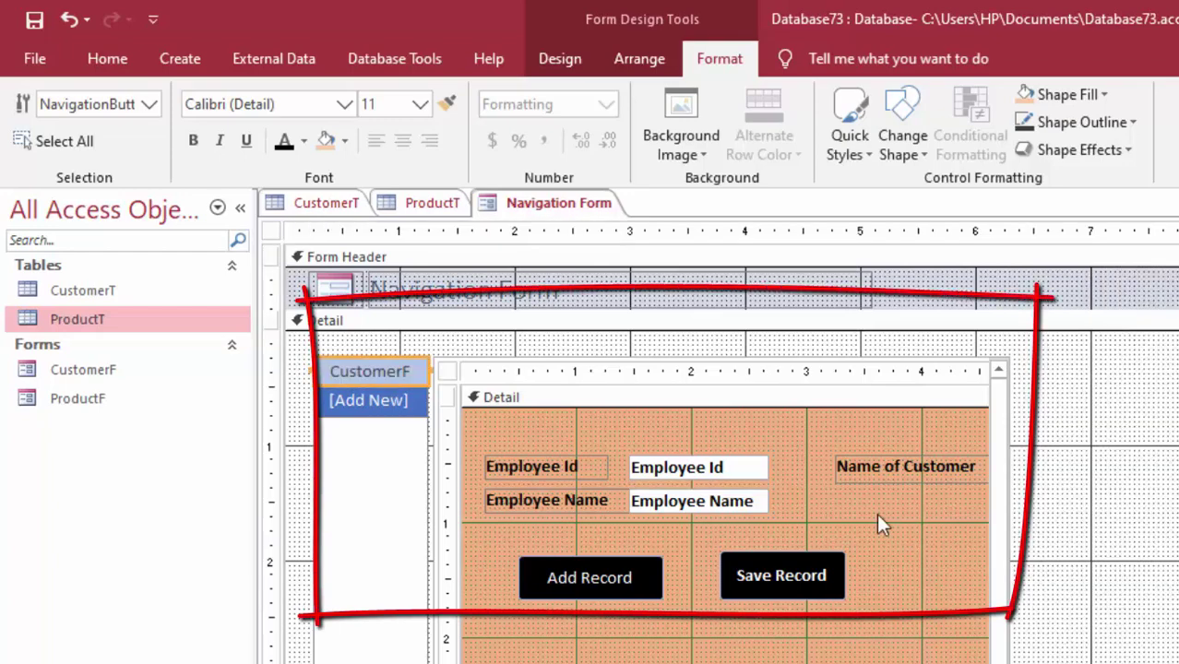
{"action": "left_click", "coordinate": [361, 403]}
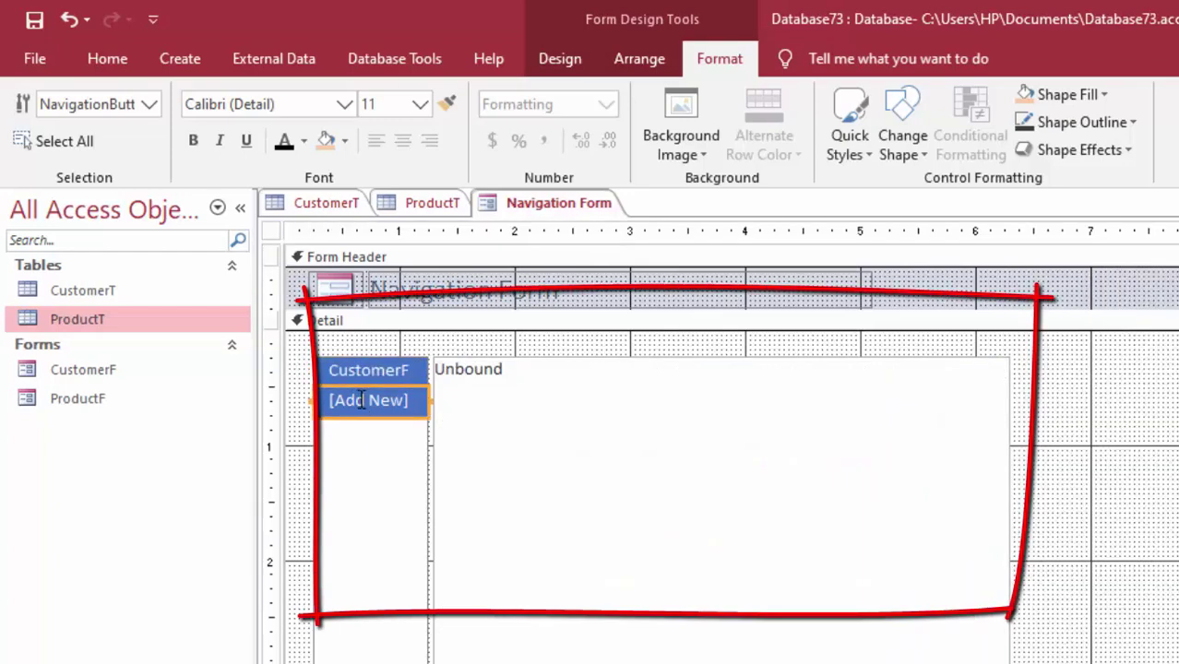
Add a ProductF tab below CustomerF and switch the Navigation Form to Form View
{"action": "left_click", "coordinate": [412, 407]}
{"action": "type", "text": "P"}
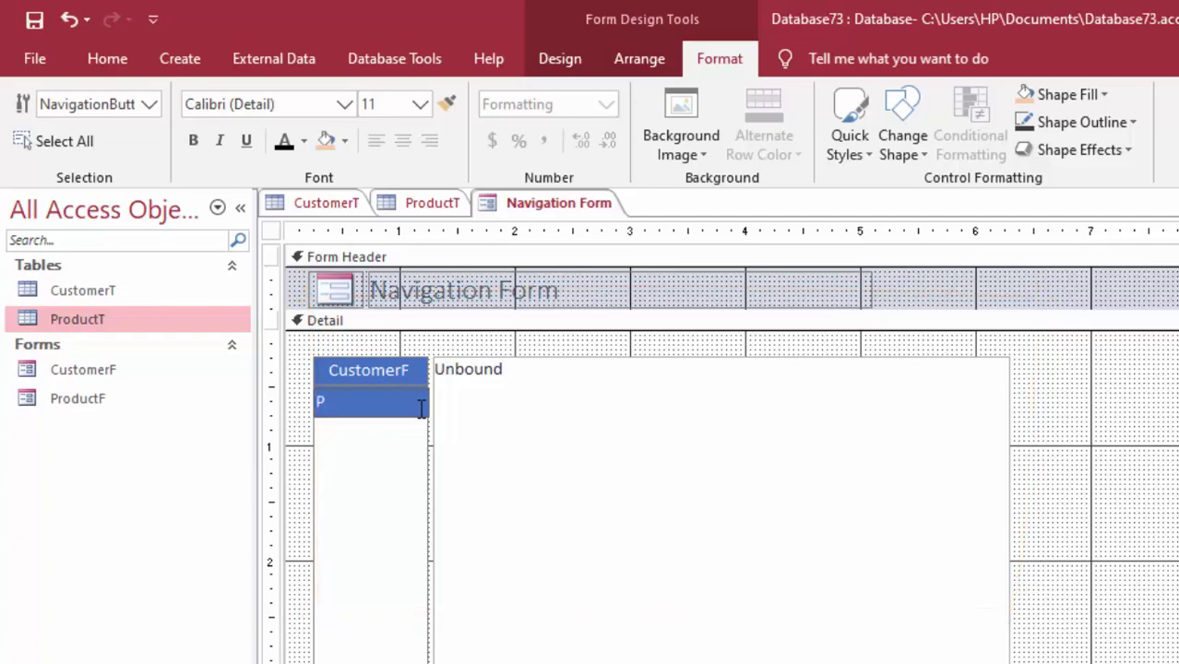
{"action": "type", "text": "rodu"}
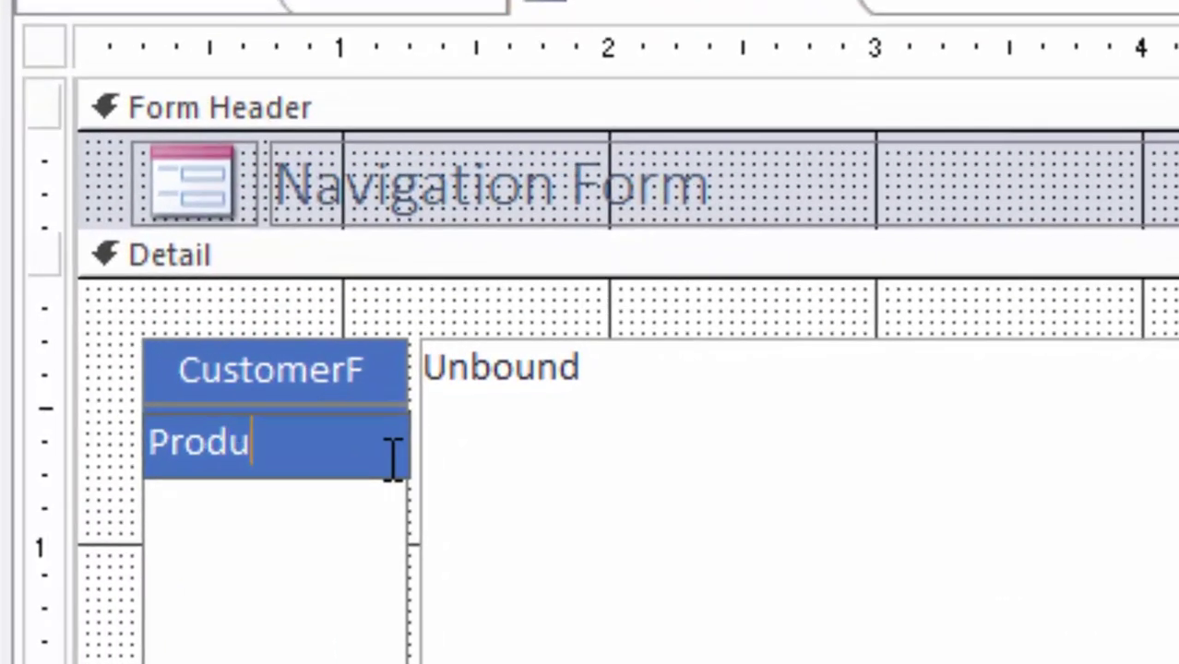
{"action": "type", "text": "ctF"}
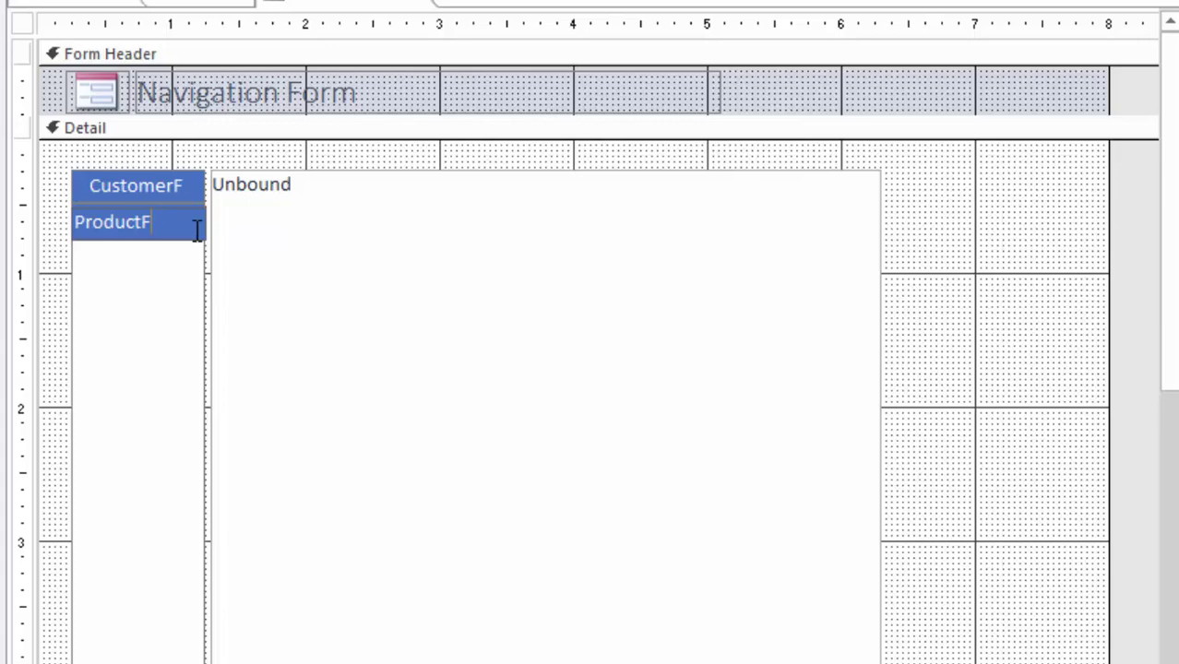
{"action": "key", "text": "Return"}
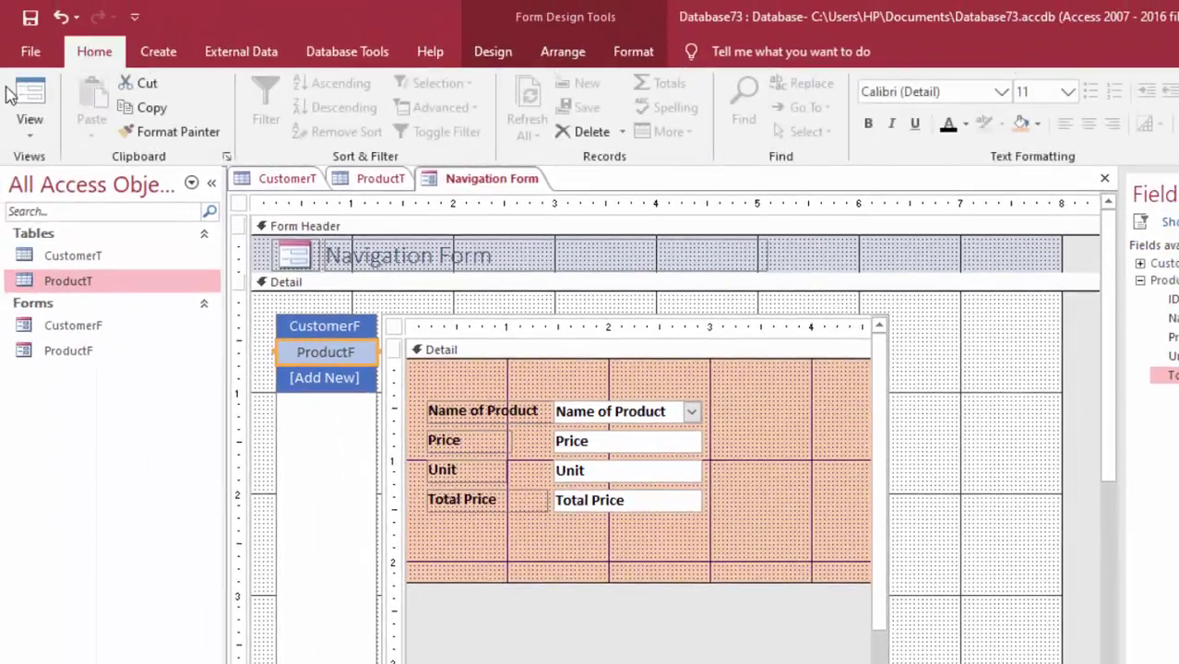
{"action": "left_click", "coordinate": [13, 94]}
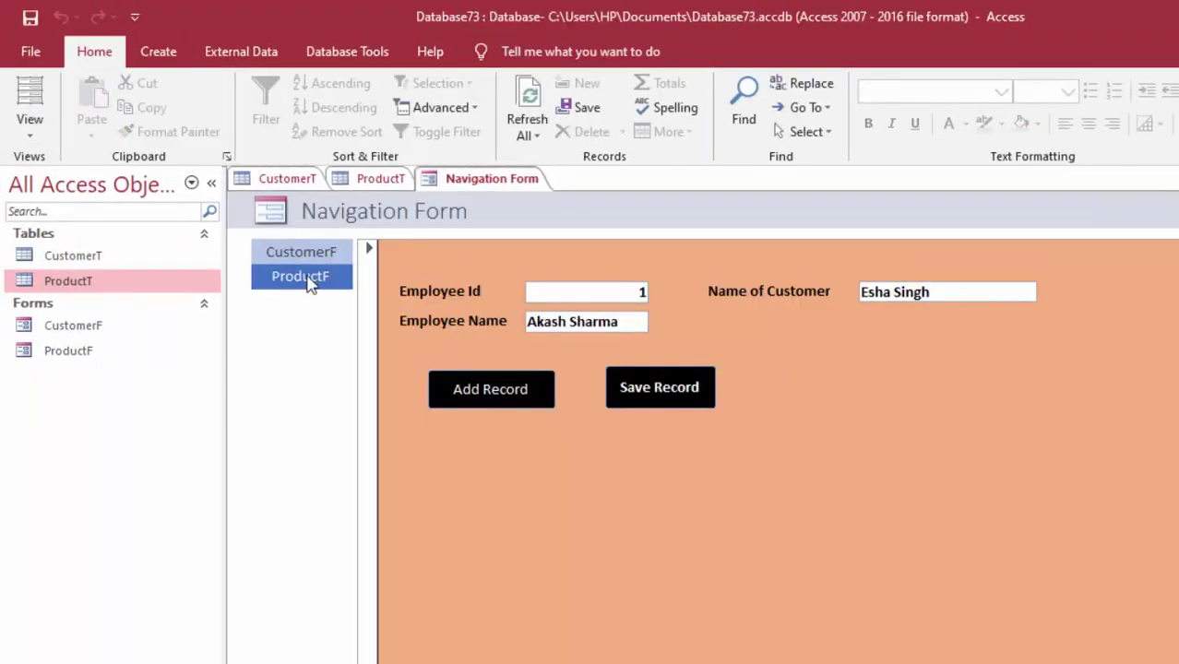
{"action": "left_click", "coordinate": [327, 253]}
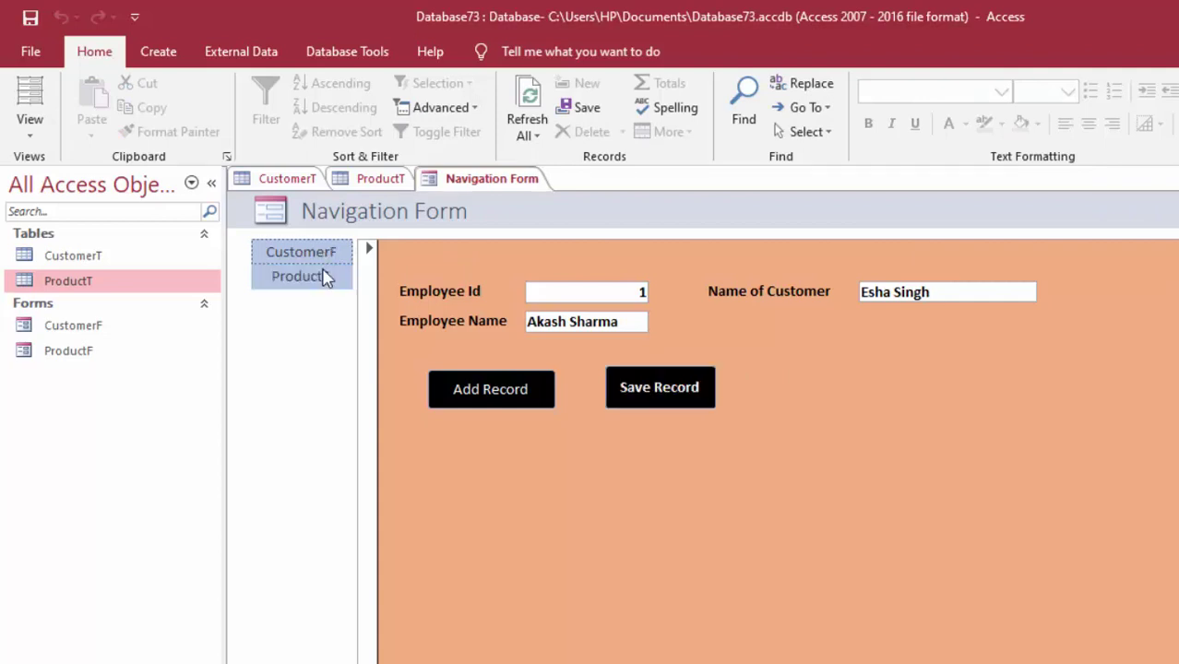
{"action": "left_click", "coordinate": [313, 282]}
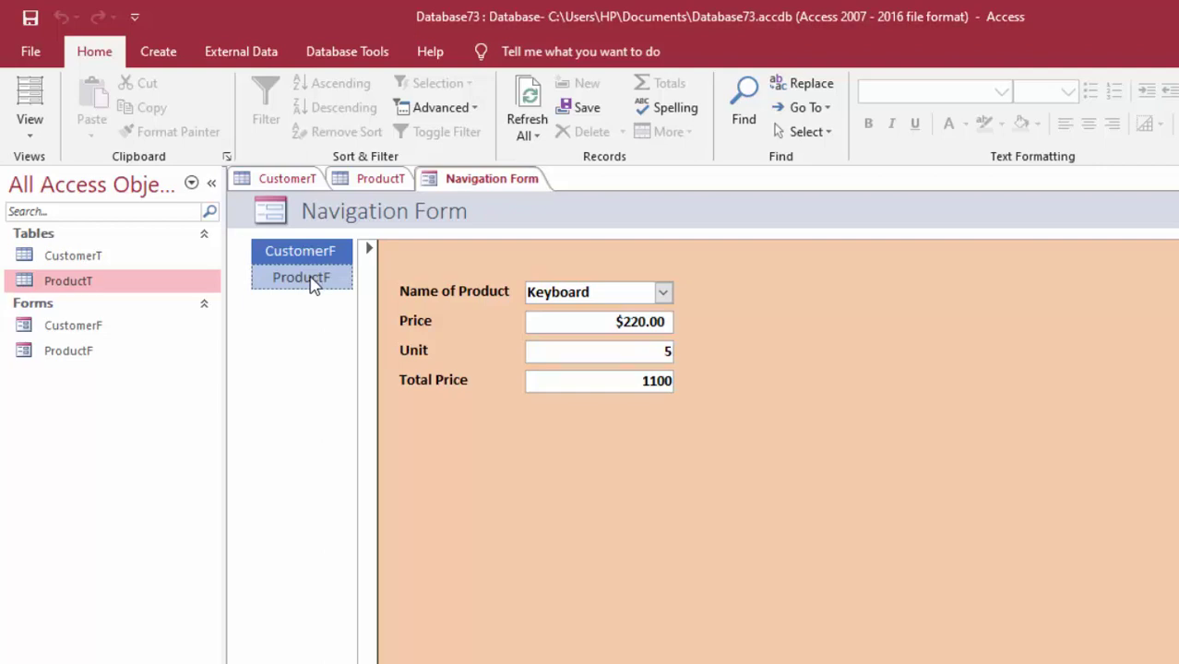
{"action": "left_click", "coordinate": [311, 257]}
{"action": "left_click", "coordinate": [309, 281]}
{"action": "left_click", "coordinate": [313, 258]}
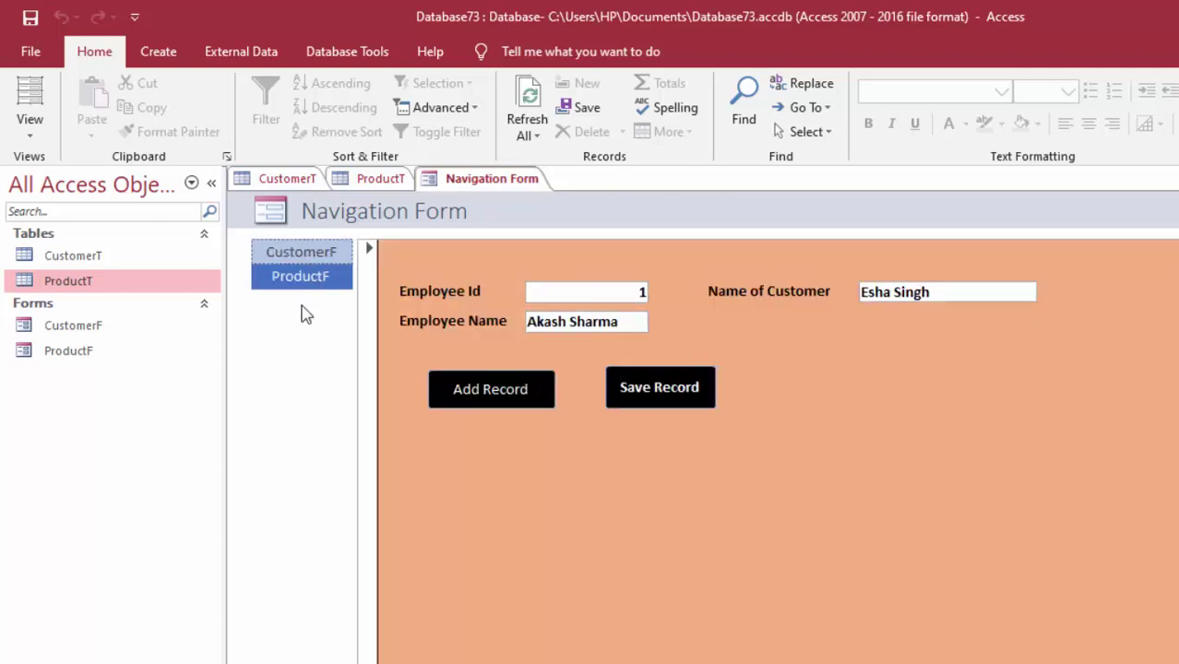